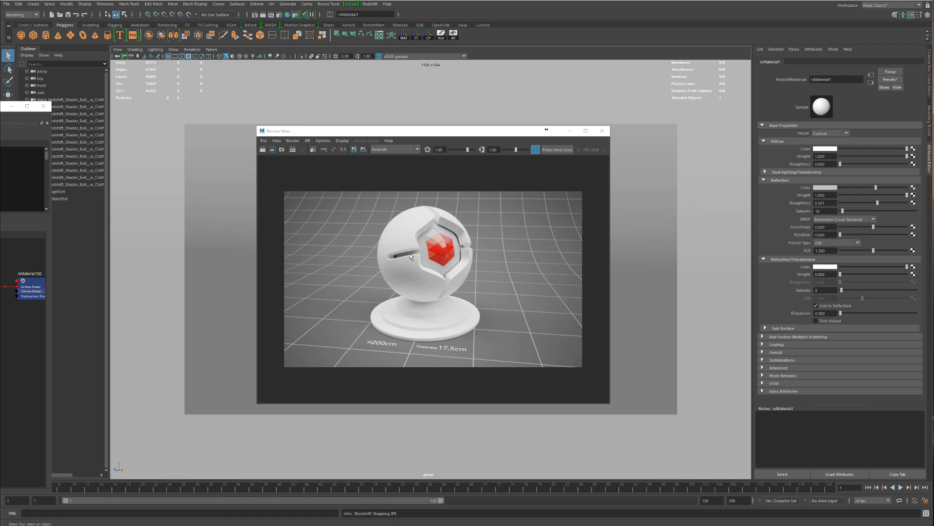
Step: Examine the rendered white shader ball up close and from farther out in the render view
scroll(387, 257, "up", 1)
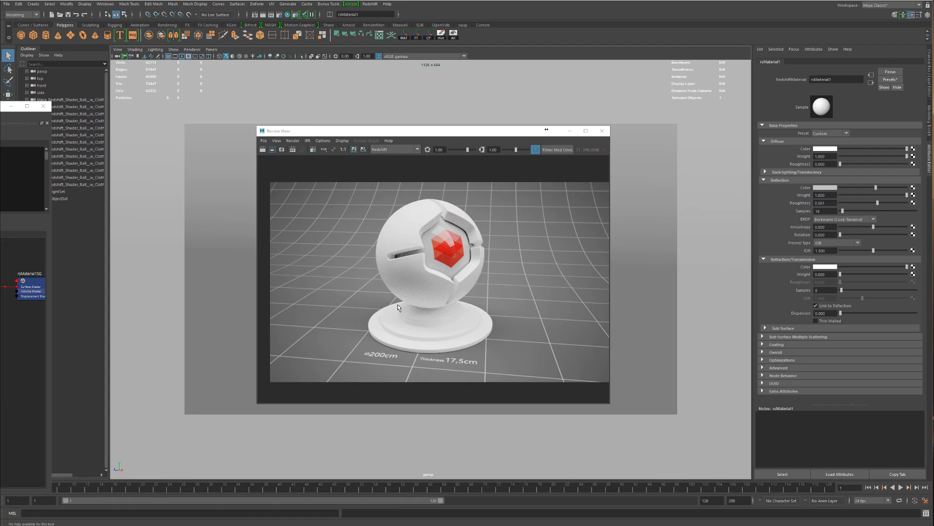
scroll(431, 295, "up", 2)
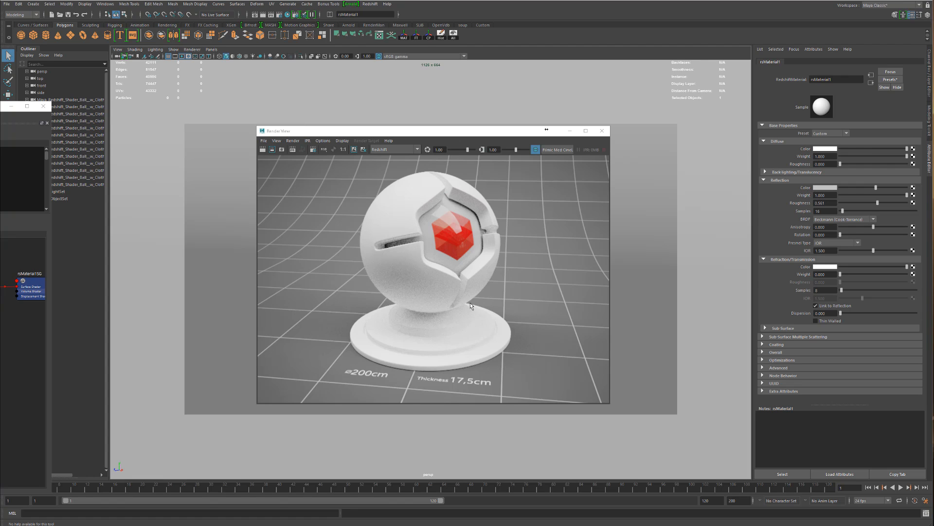
scroll(462, 296, "down", 2)
middle_click_drag(466, 293, 448, 273, "alt")
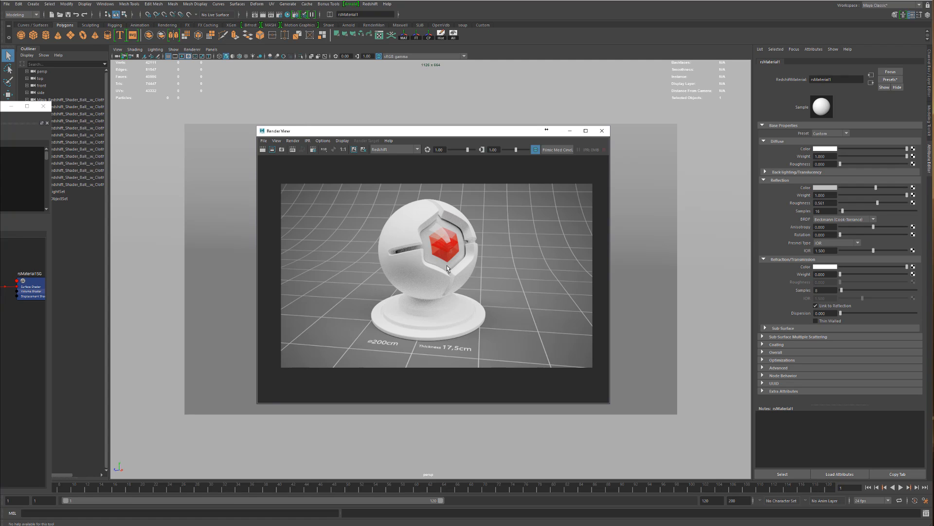
scroll(445, 269, "up", 1)
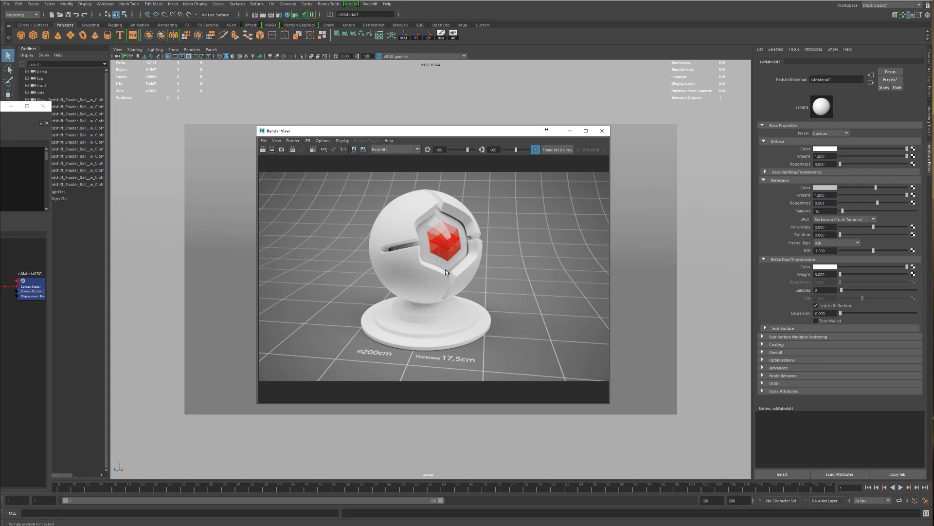
scroll(446, 275, "down", 1)
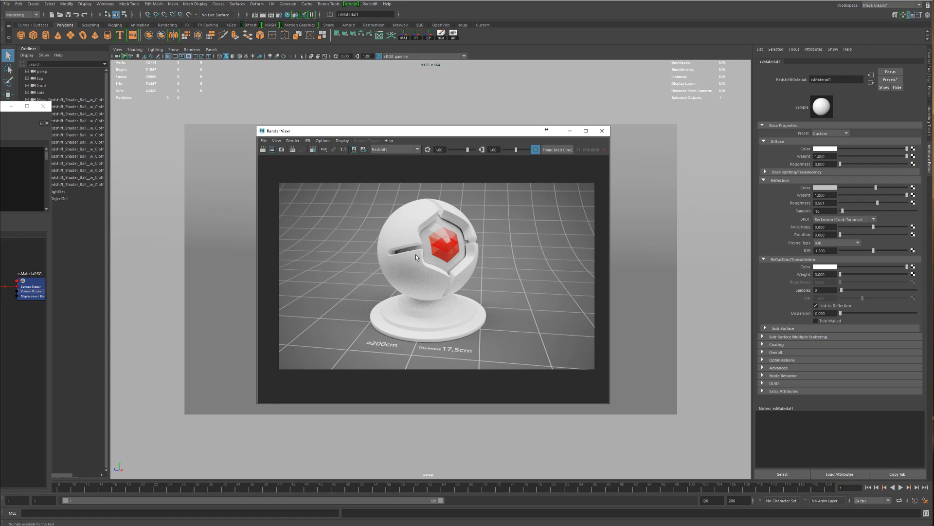
scroll(442, 245, "up", 1)
middle_click_drag(442, 245, 436, 244, "alt")
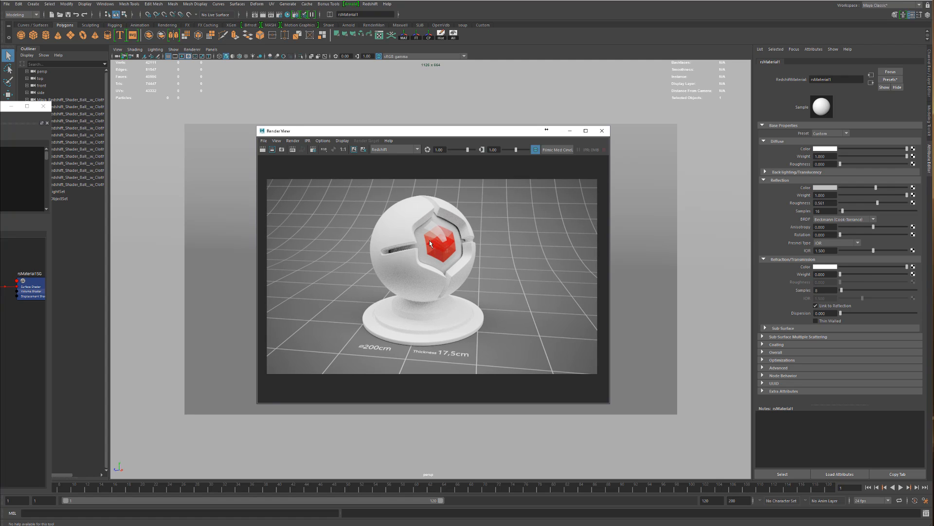
Step: Shrink the render window, place it over the viewport's upper corner, and bring the Hypershade window fully on screen beside it
left_click_drag(448, 135, 477, 119)
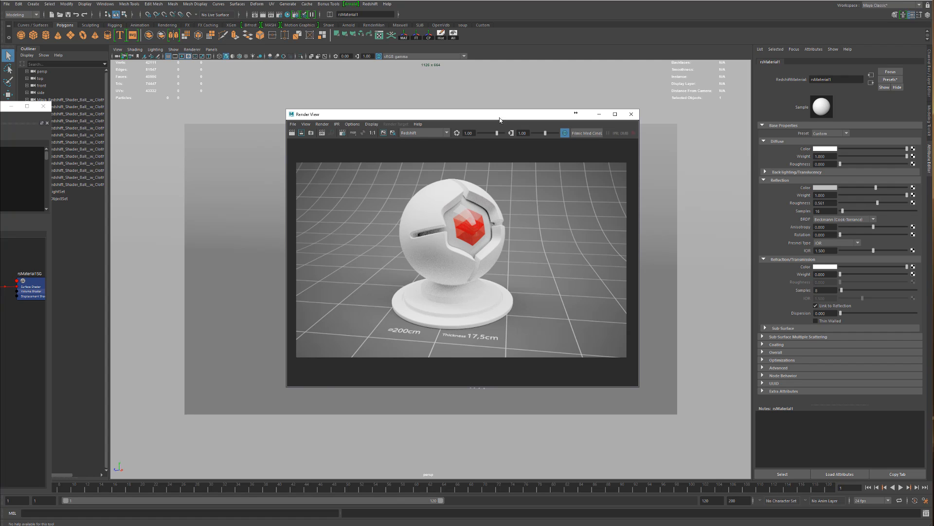
left_click_drag(492, 123, 603, 84)
left_click_drag(396, 346, 463, 305)
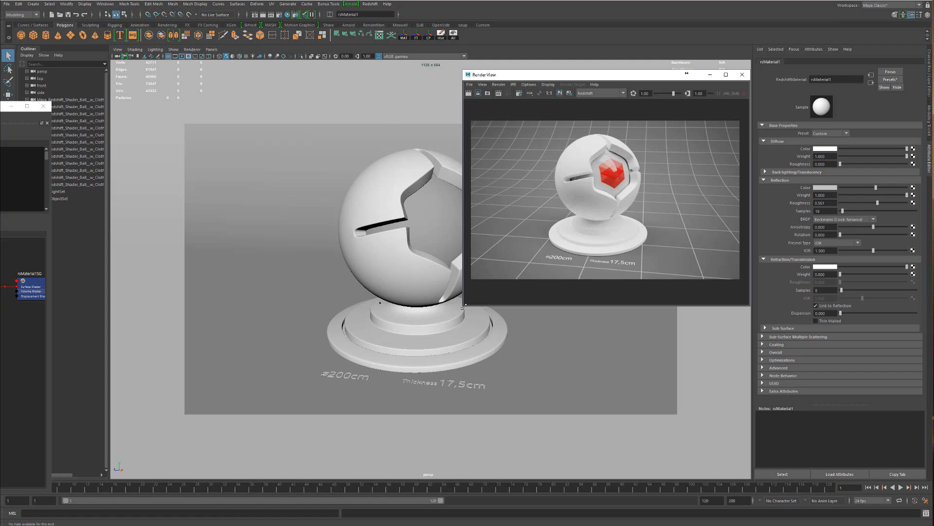
left_click_drag(1, 107, 354, 91)
Step: Set the diffuse color of rsMaterial1 to black
scroll(357, 347, "up", 6)
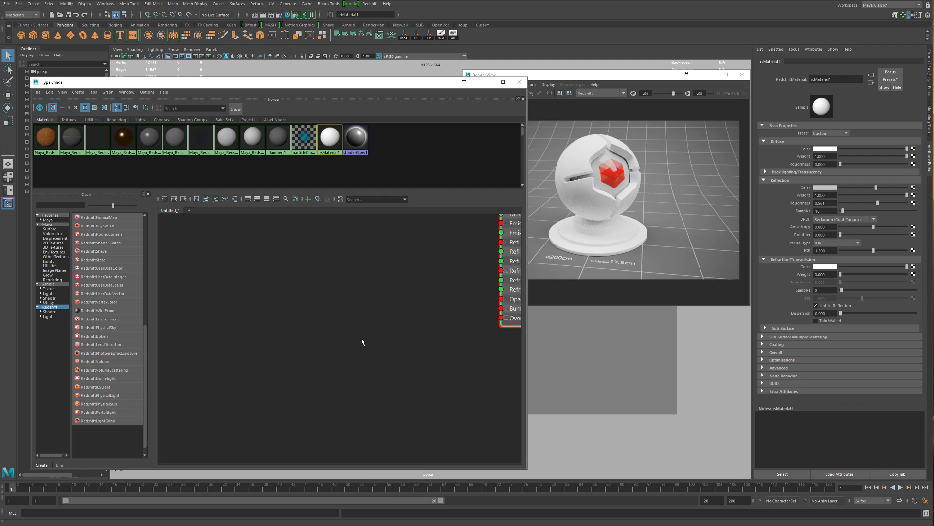
scroll(330, 321, "down", 5)
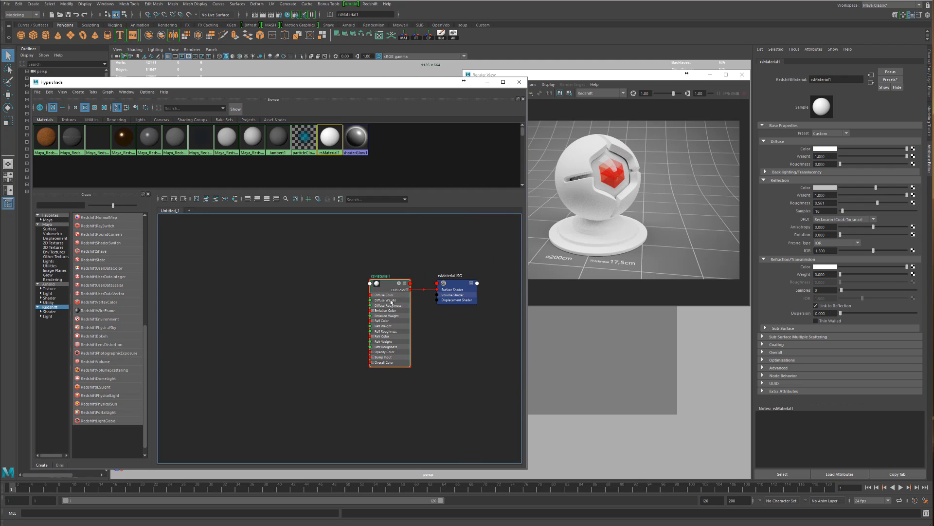
left_click(860, 149)
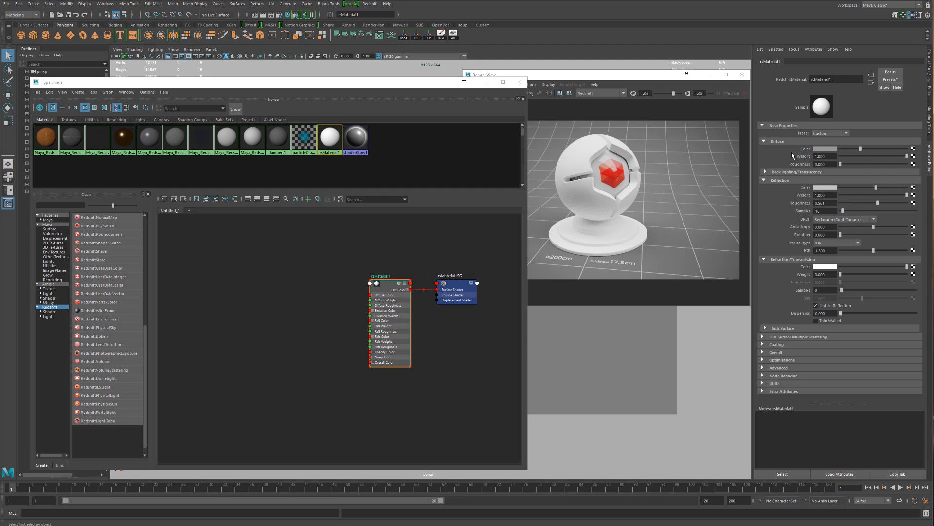
left_click(841, 149)
Step: Add a RedshiftCurvature node to the shader graph and place it in front of rsMaterial1
left_click(260, 330)
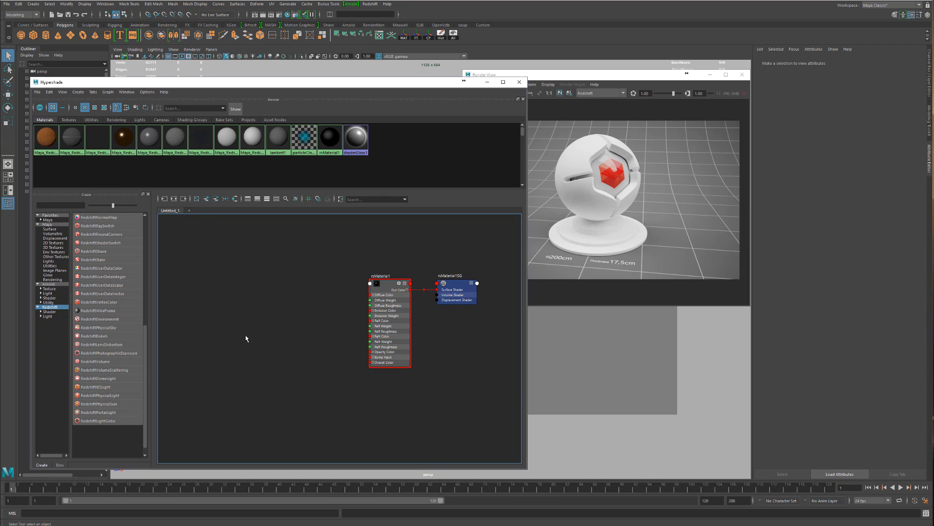
key("Tab")
type("cur")
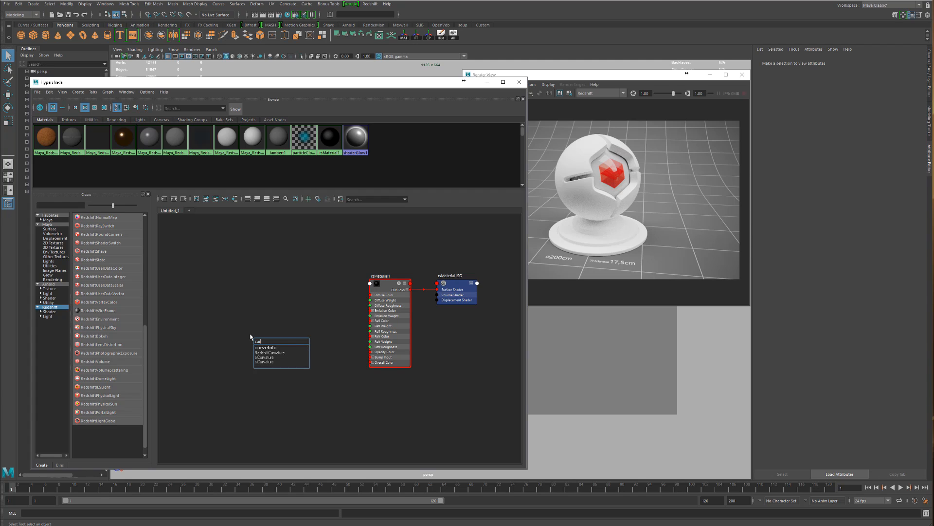
key("Down")
key("Return")
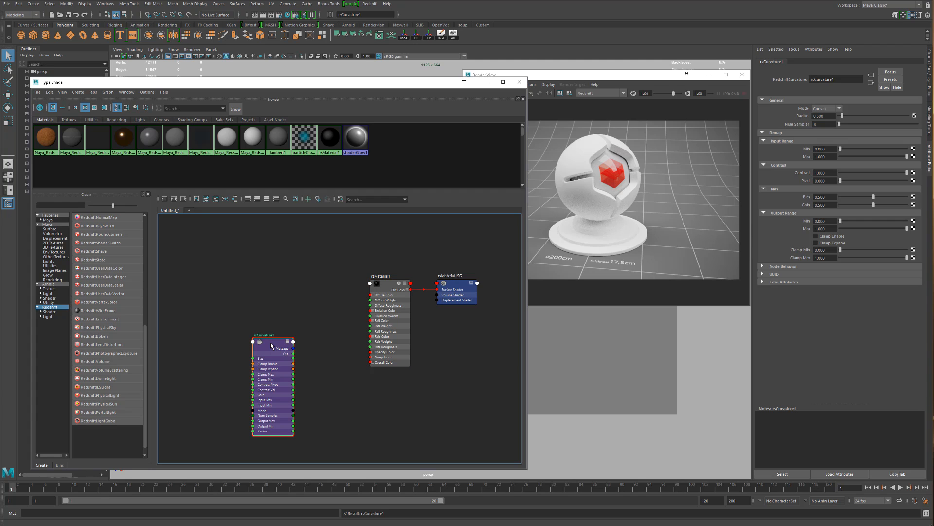
left_click_drag(272, 345, 303, 291)
scroll(326, 300, "up", 2)
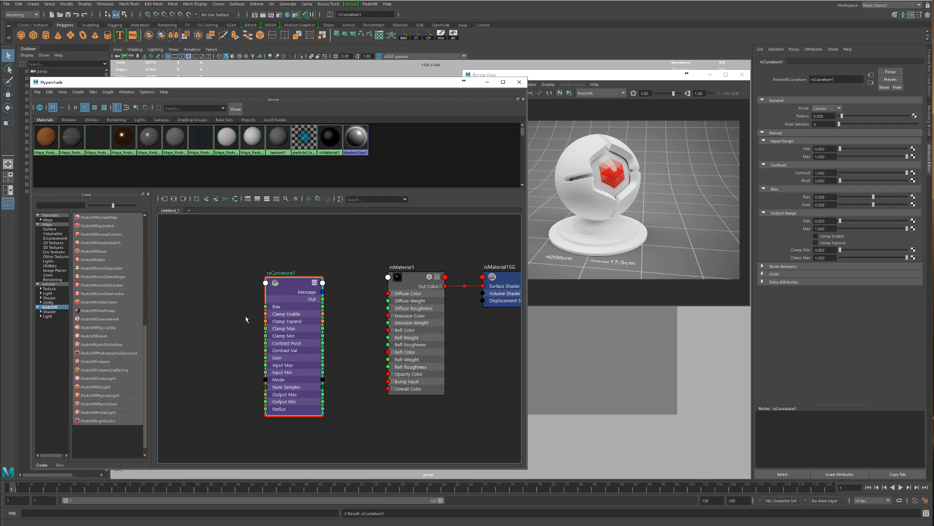
scroll(258, 309, "up", 1)
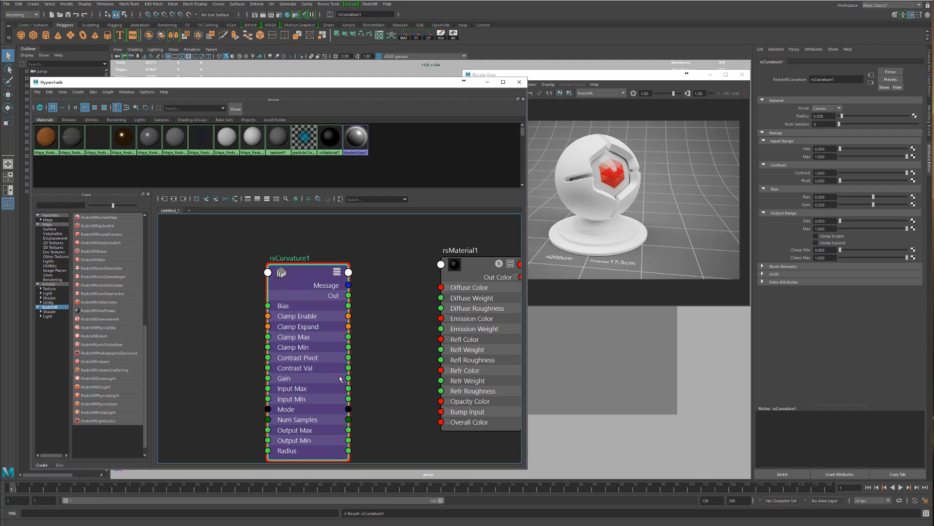
left_click_drag(326, 316, 302, 294)
middle_click_drag(375, 301, 343, 304)
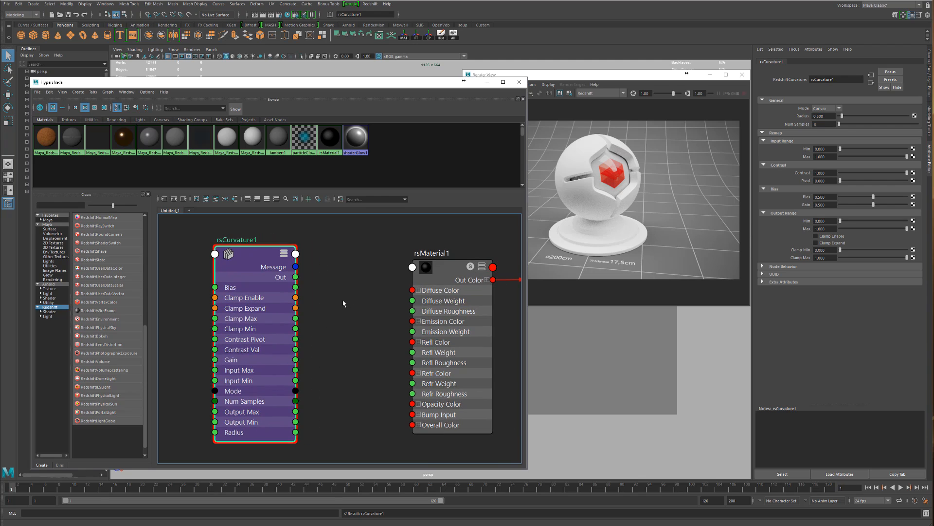
Step: Examine the curvature node's mode options and its remap settings, leaving the remap section collapsed
left_click(762, 133)
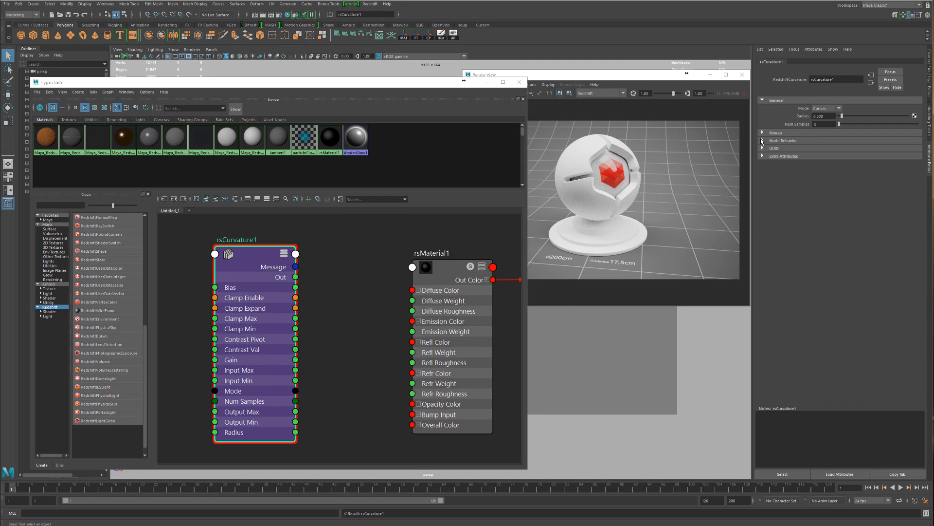
left_click(835, 109)
left_click(835, 110)
left_click(763, 132)
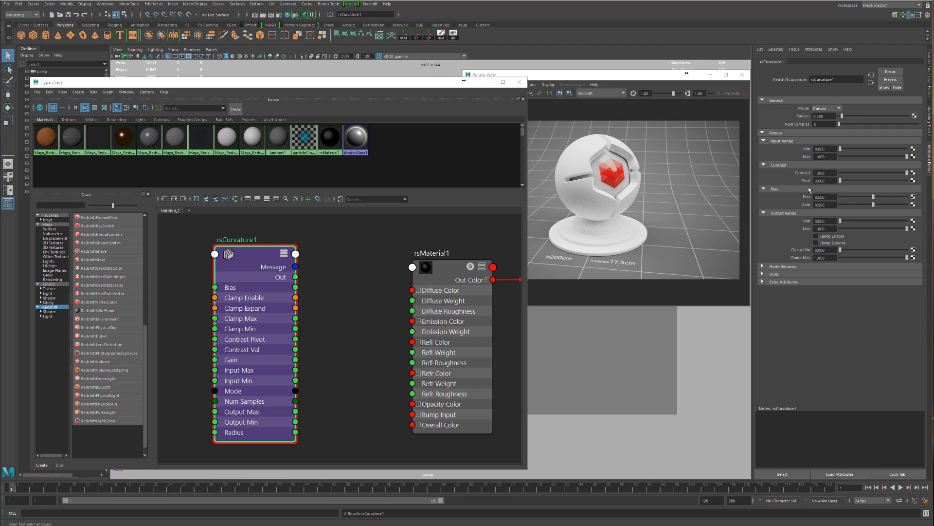
left_click(763, 133)
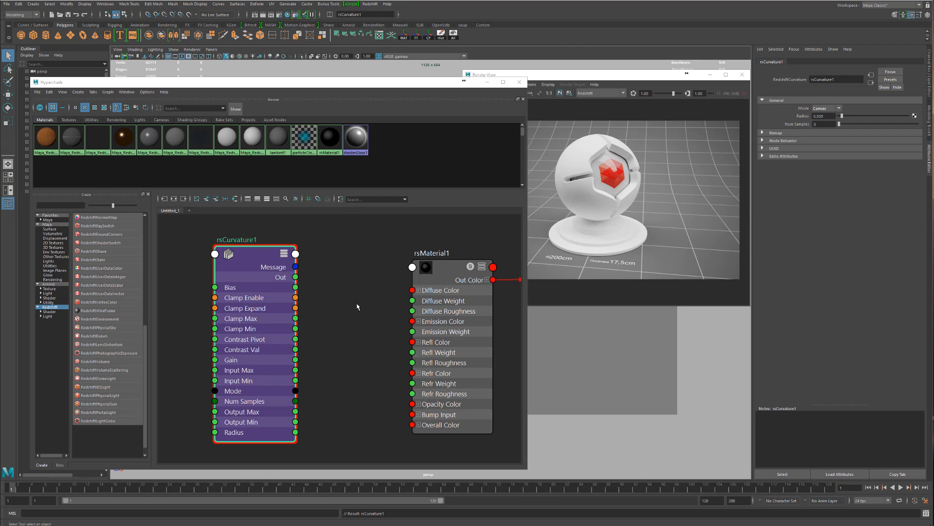
Step: Rearrange the curvature node and rsMaterial1 so they sit side by side ahead of the shading group
scroll(361, 304, "down", 2)
middle_click_drag(405, 293, 375, 292, "alt")
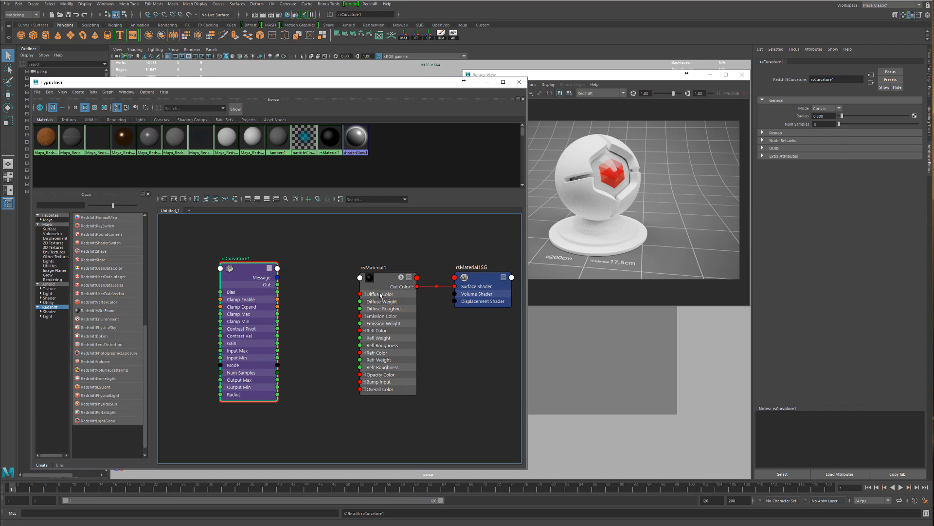
left_click_drag(378, 293, 324, 303)
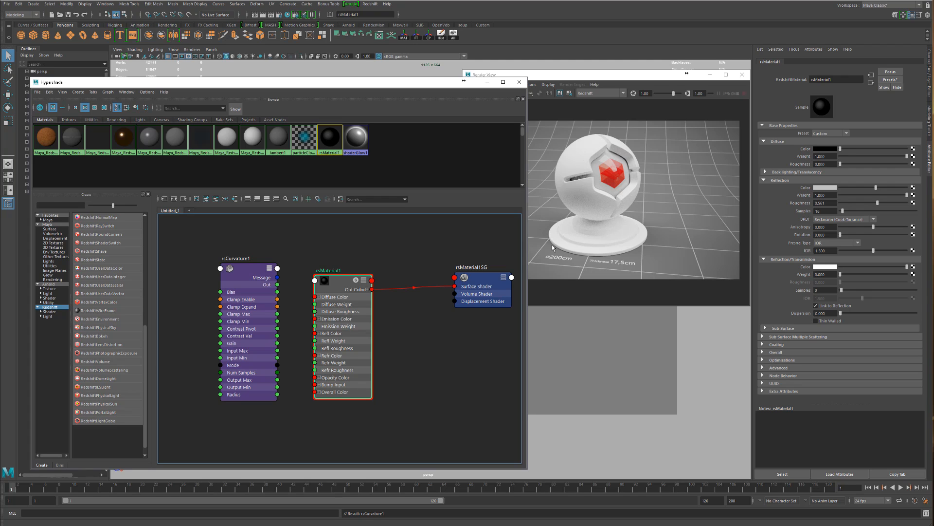
left_click_drag(352, 316, 378, 277)
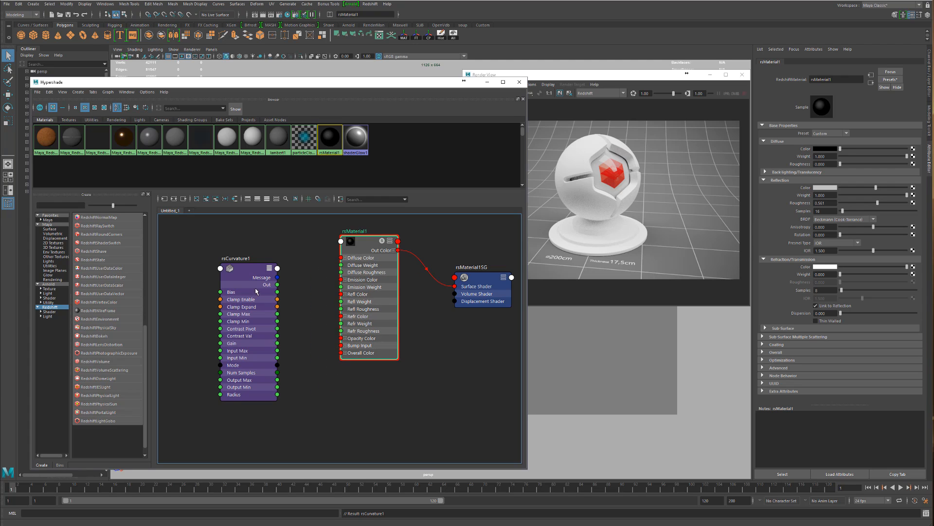
left_click_drag(268, 292, 261, 306)
left_click_drag(373, 301, 355, 329)
left_click(406, 351)
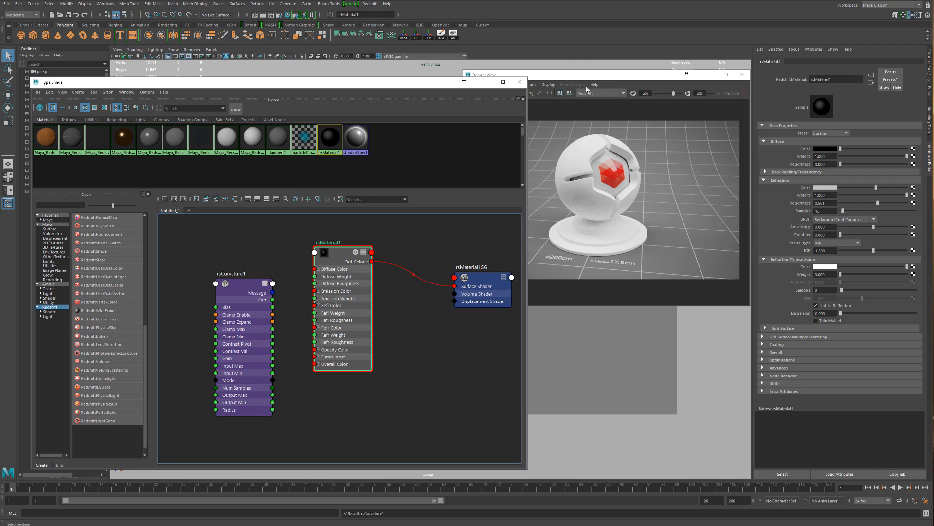
Step: Start an IPR render and inspect the black shader ball up close
left_click(568, 81)
left_click(498, 93)
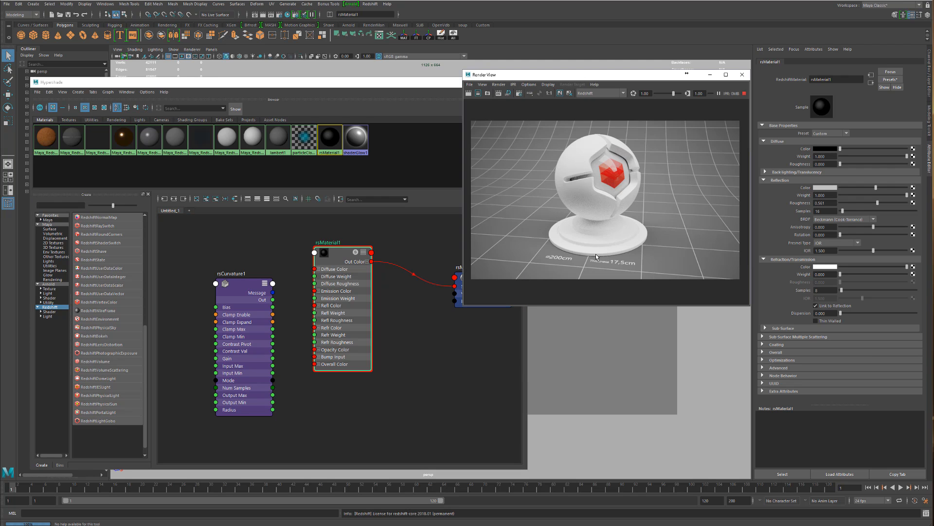
scroll(577, 185, "up", 4)
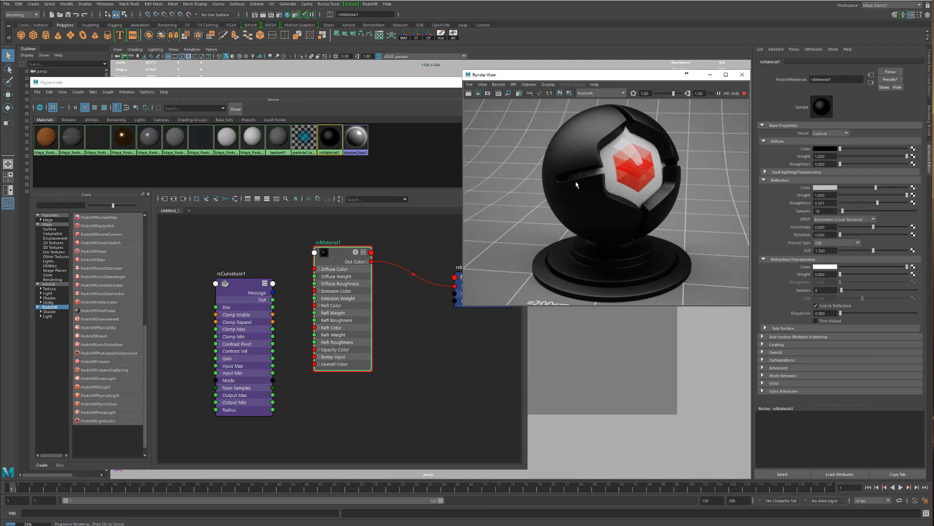
middle_click_drag(638, 164, 601, 196, "alt")
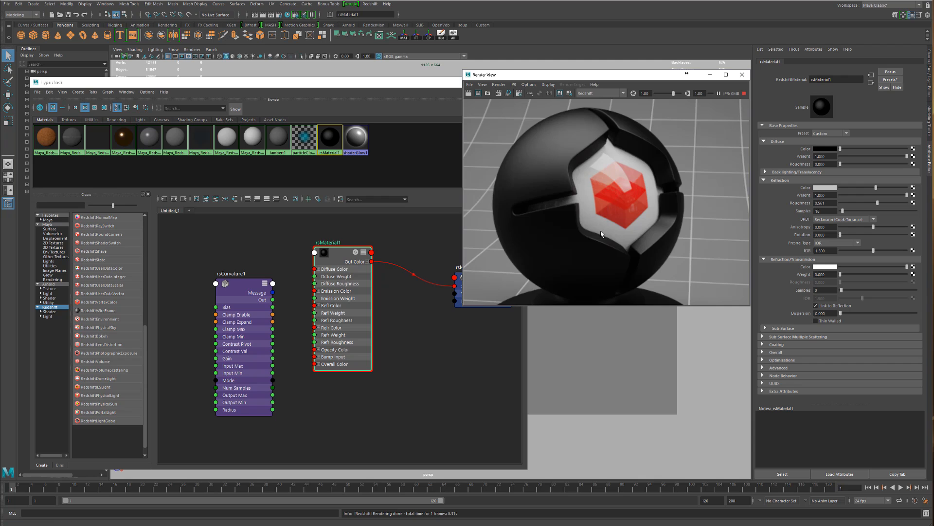
scroll(609, 185, "down", 3)
middle_click_drag(610, 183, 607, 211, "alt")
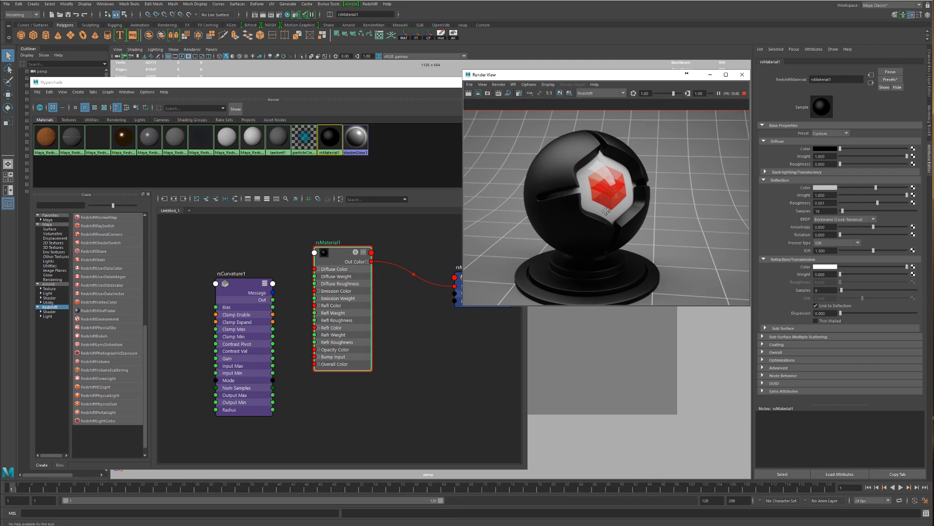
Step: Make room in the graph and create a second RedshiftMaterial node below rsMaterial1
left_click_drag(351, 275, 383, 278)
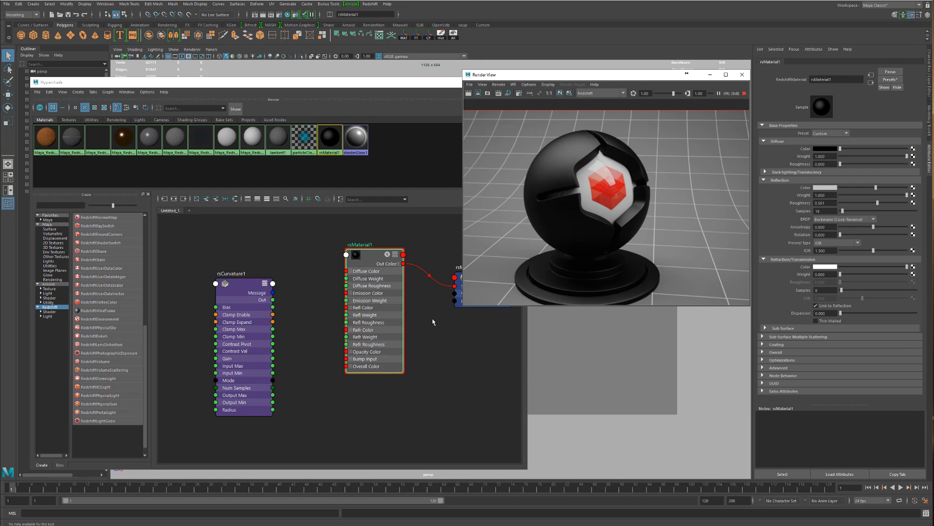
middle_click_drag(432, 382, 399, 335, "alt")
left_click(361, 401)
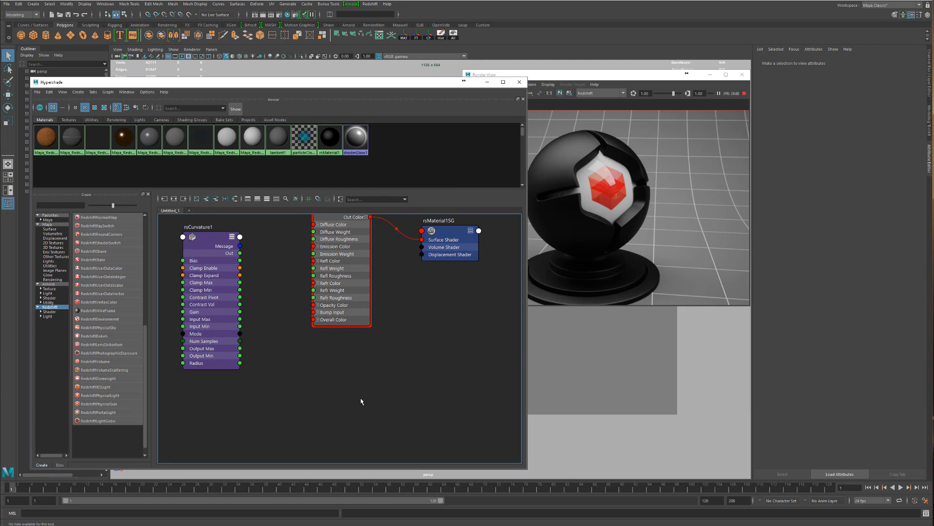
key("Tab")
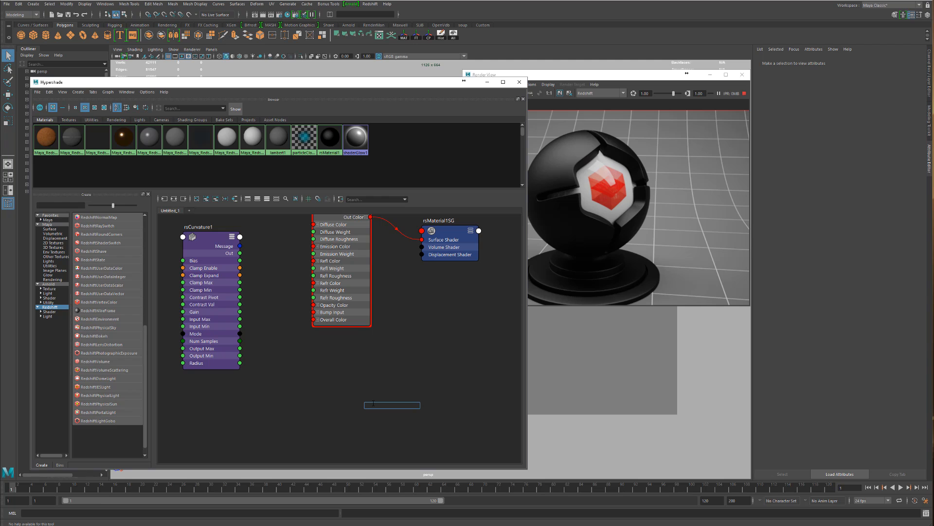
type("mater")
key("Down")
key("Down")
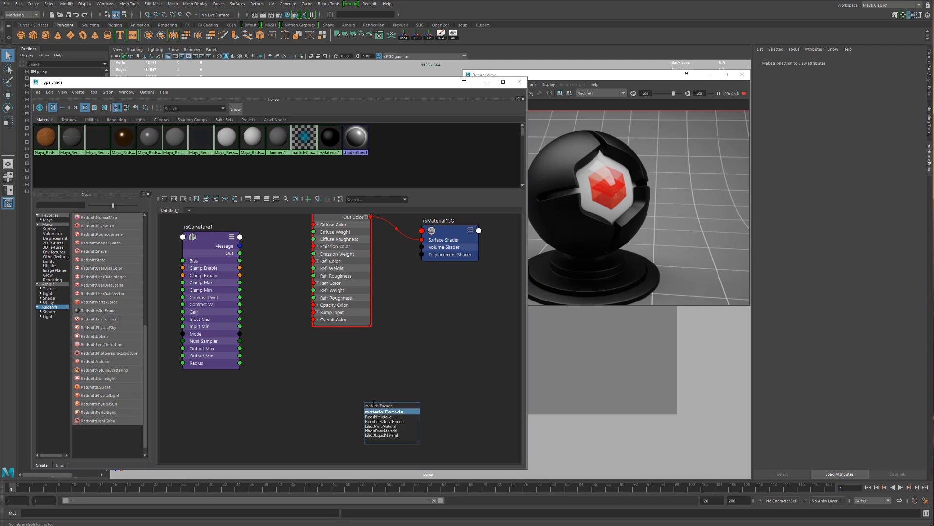
key("Return")
Step: Delete the shading group rsMaterial2SG and position rsMaterial2 directly beneath rsMaterial1
left_click_drag(472, 410, 479, 394)
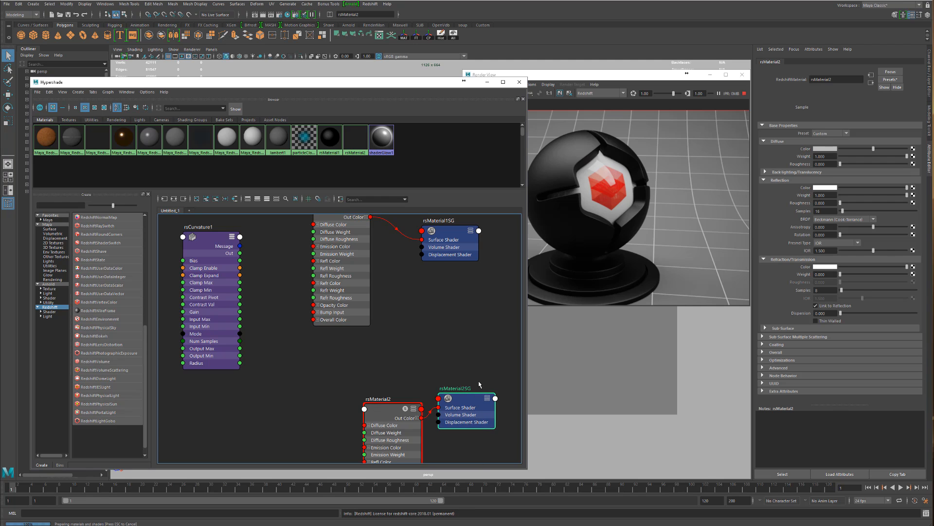
key("Delete")
left_click_drag(403, 409, 364, 350)
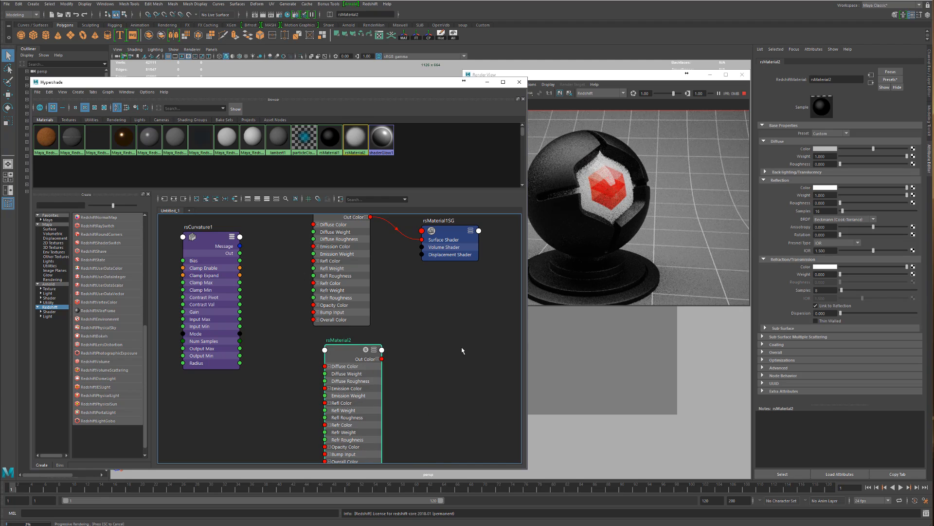
Step: Apply the Aluminium preset to rsMaterial2 and shift its node slightly lower in the graph
left_click(824, 133)
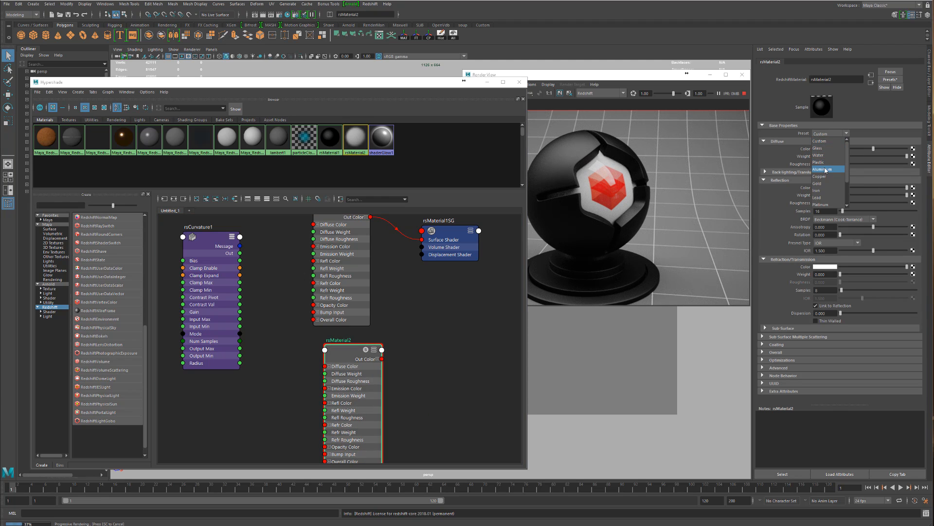
left_click(828, 170)
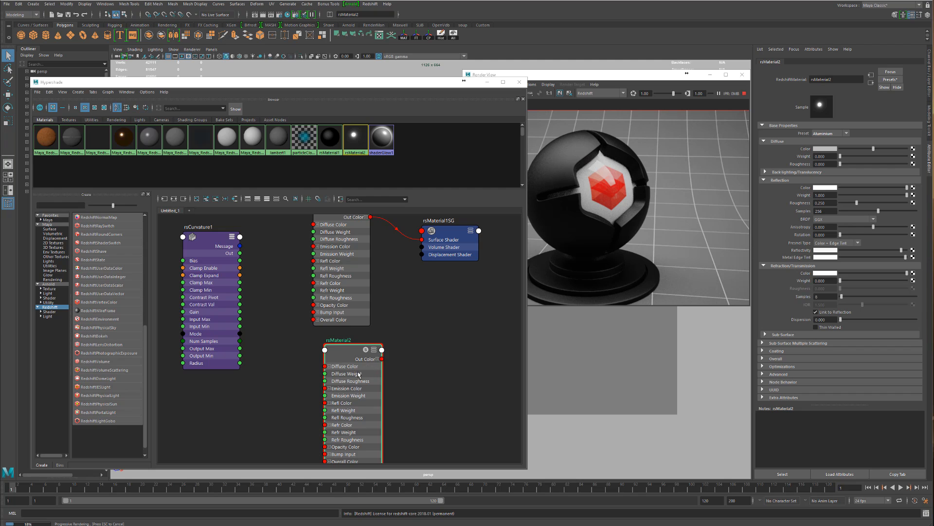
left_click_drag(359, 374, 368, 381)
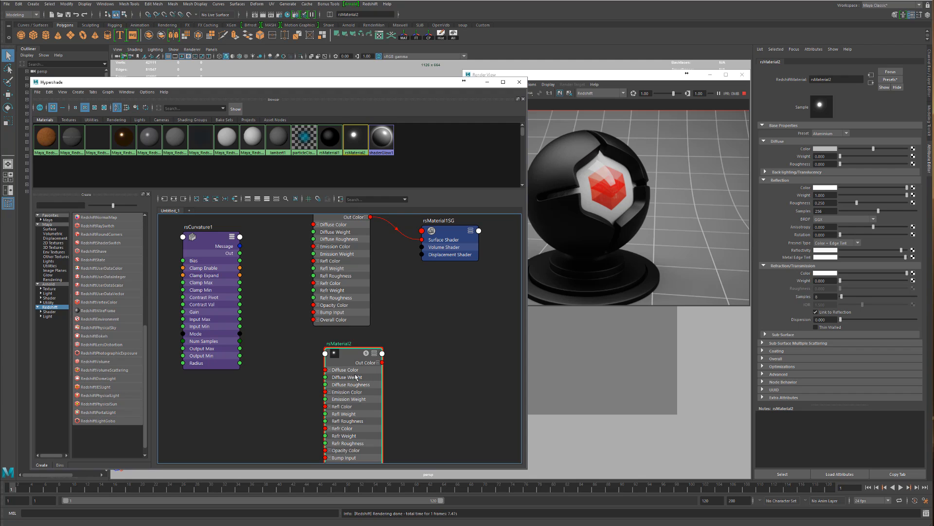
left_click_drag(356, 376, 330, 394)
Step: Create a RedshiftMaterialBlender node in the empty graph area beside rsMaterial2
left_click(398, 347)
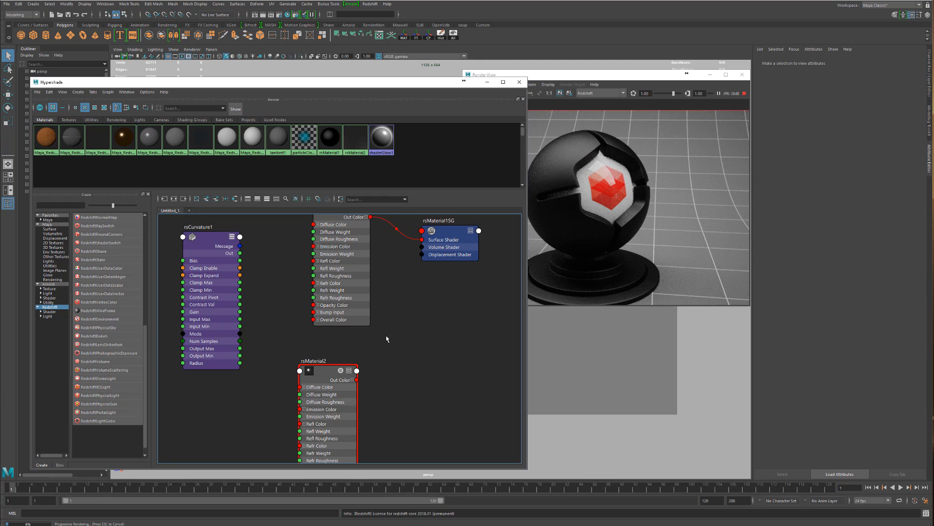
key("Tab")
type("bl")
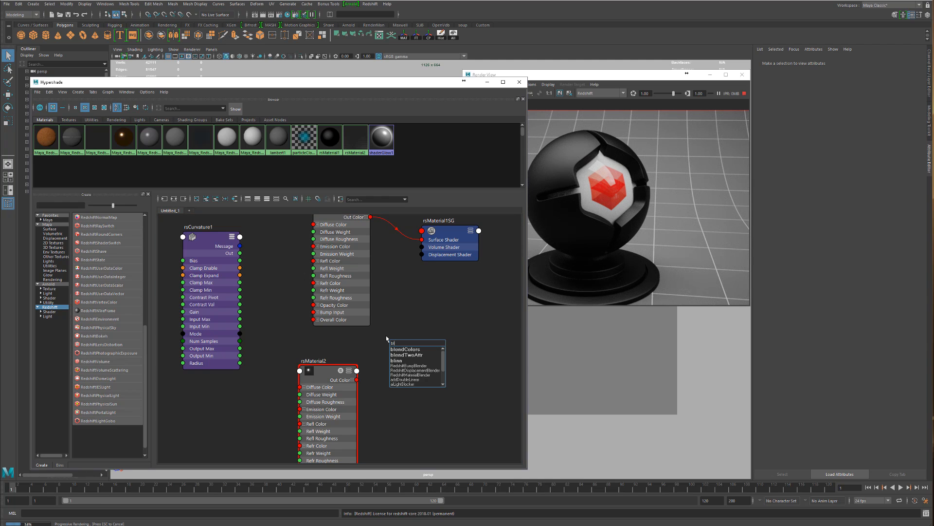
type("ed")
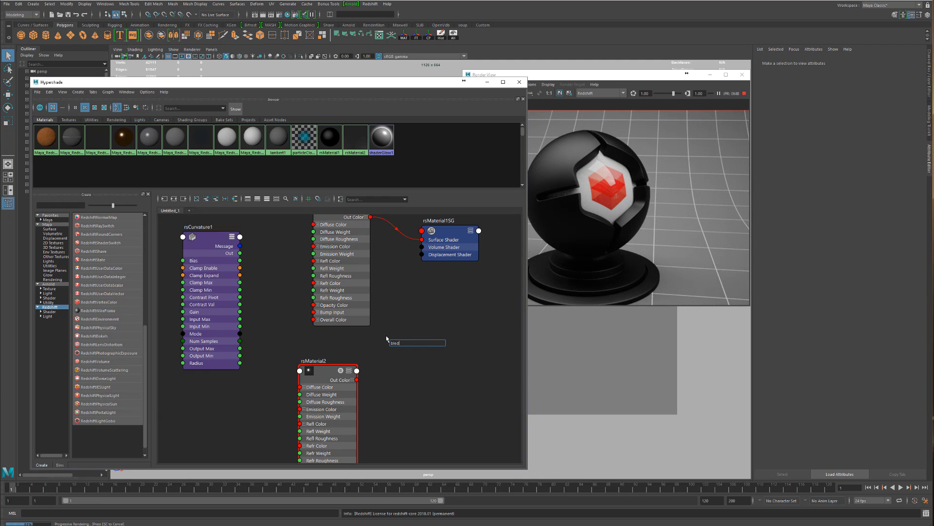
key("BackSpace")
key("BackSpace")
key("BackSpace")
key("BackSpace")
type("blen")
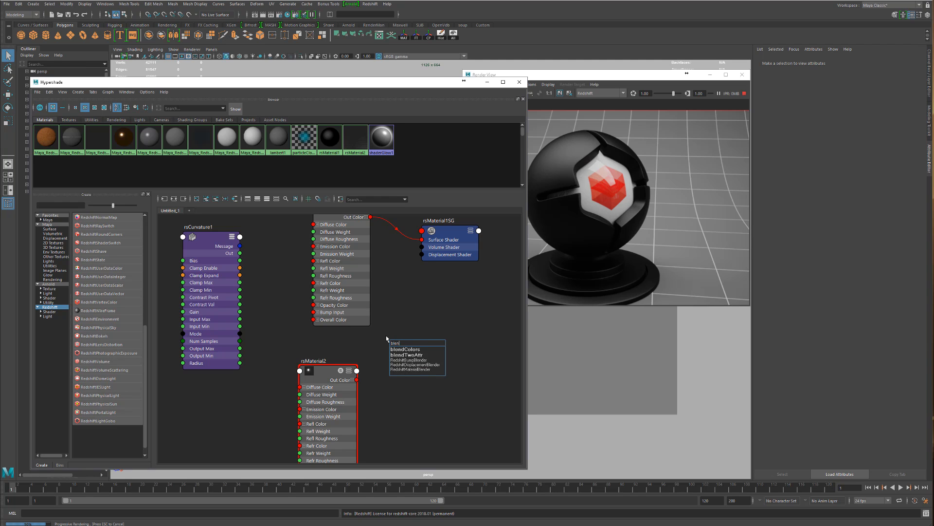
key("Down")
key("Down")
key("Down")
key("Down")
key("Down")
key("Return")
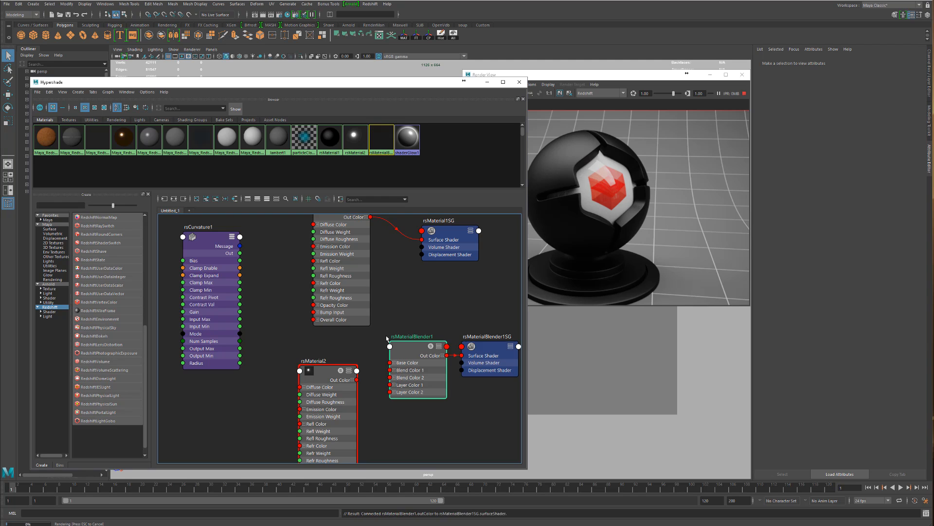
Step: Delete the shading group rsMaterialBlender1SG and place rsMaterialBlender1 beside rsMaterial2
left_click(487, 346)
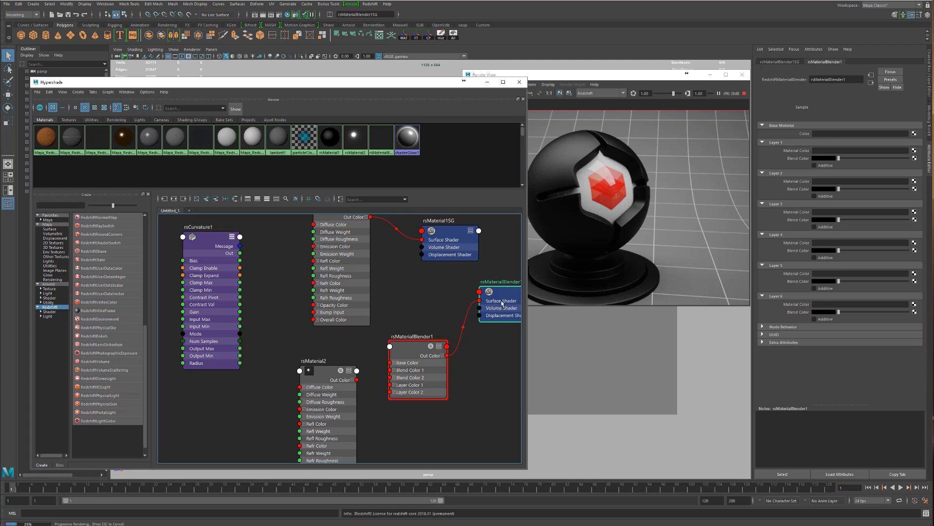
key("Delete")
left_click_drag(434, 378, 423, 389)
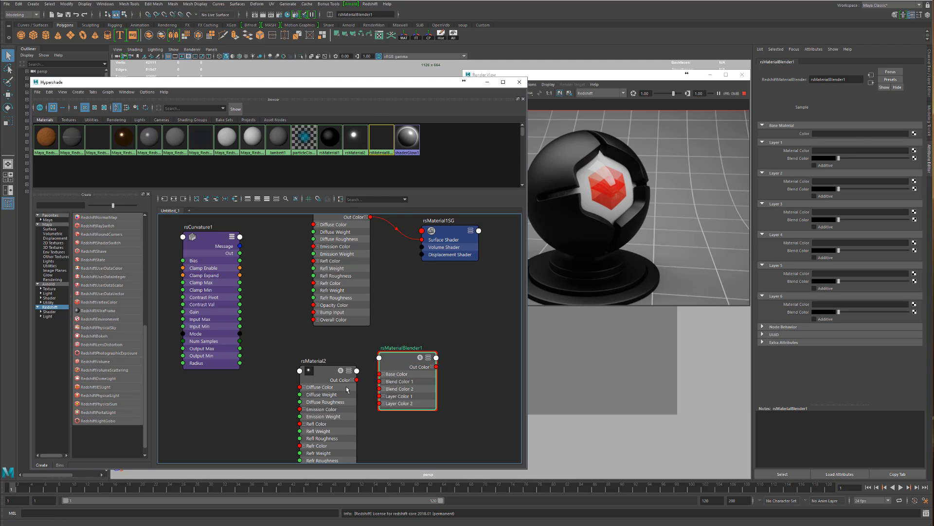
Step: Connect rsMaterial2 to the blender's base color and the blender's Out Color to rsMaterial1SG's Surface Shader, then reframe the rendered shader ball
middle_click_drag(315, 377, 793, 134)
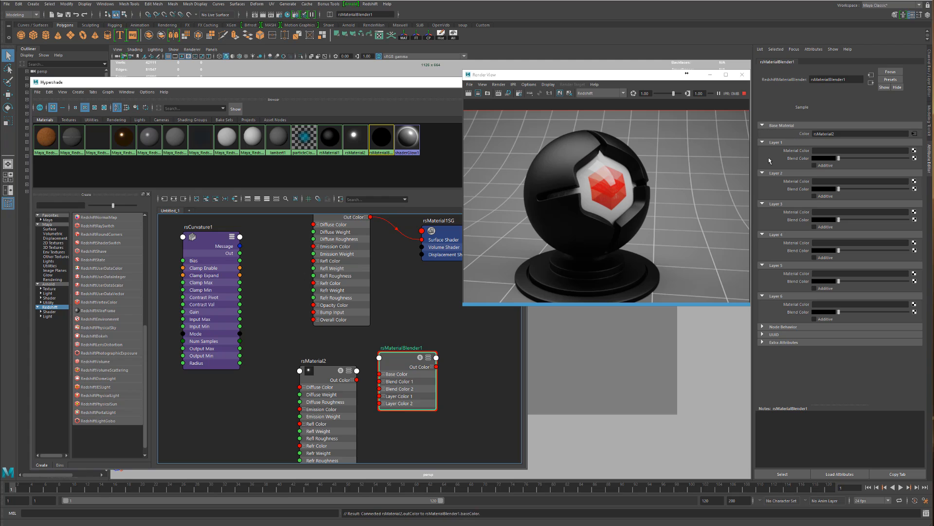
left_click_drag(448, 239, 456, 262)
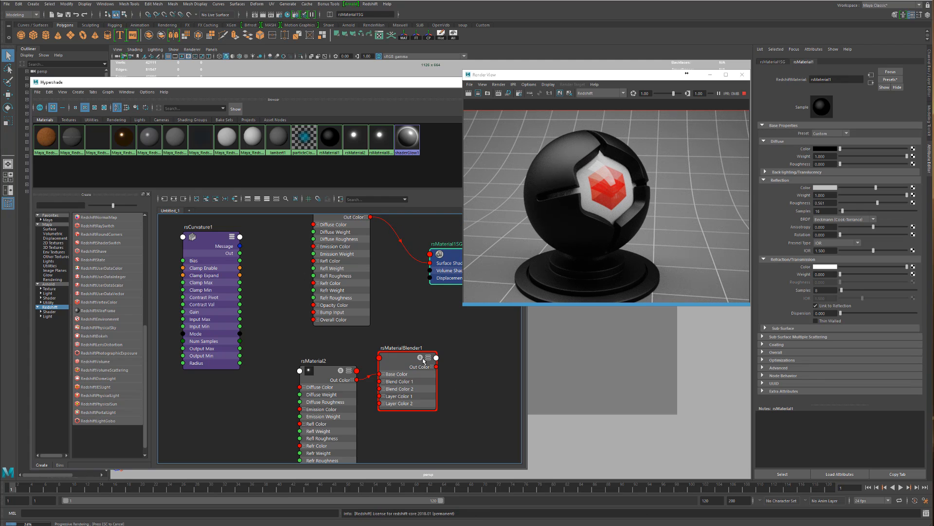
left_click_drag(436, 367, 429, 263)
left_click_drag(406, 379, 416, 398)
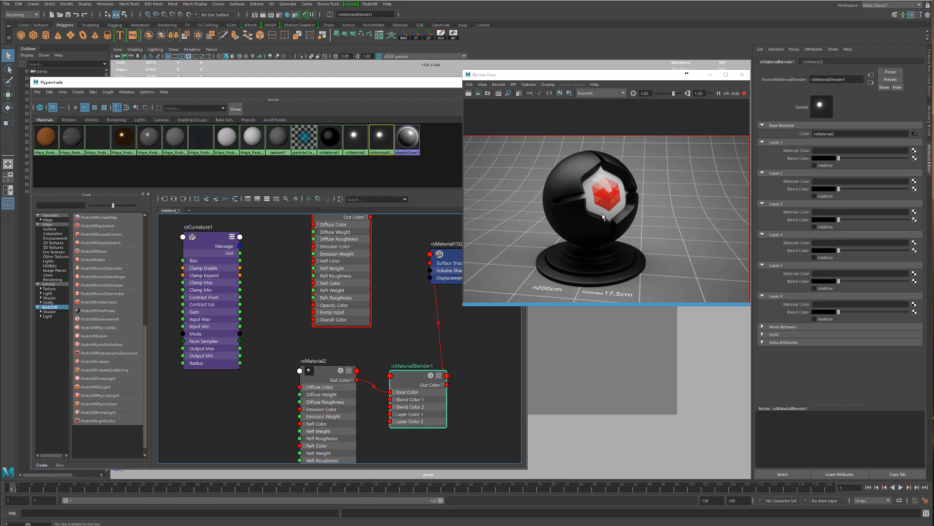
mouse_move(610, 205)
middle_mouse_down("alt")
mouse_move(604, 176)
mouse_move(611, 193)
middle_mouse_up("alt")
middle_click_drag(612, 170, 620, 175, "alt")
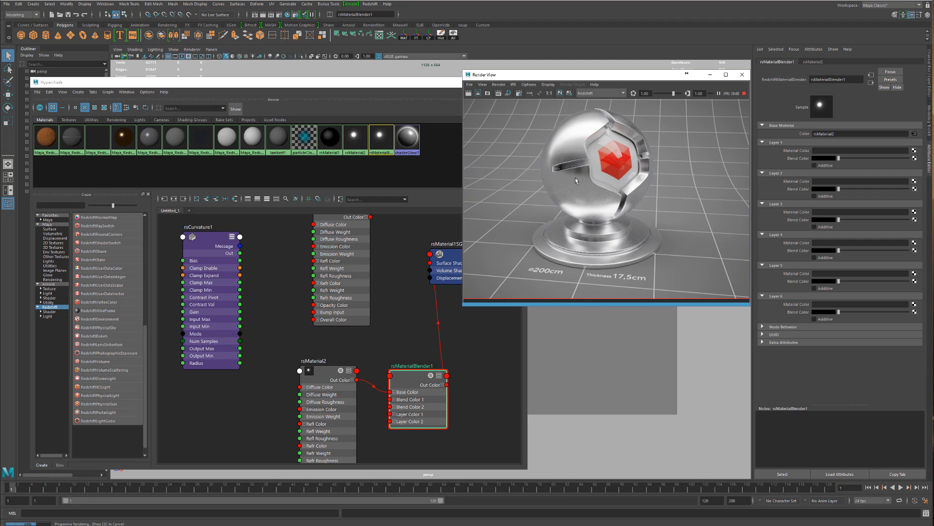
Step: Spread out the material and blender nodes and connect rsMaterial1 to the blender's Layer 1 Material Color
left_click_drag(329, 409, 303, 451)
left_click_drag(408, 396, 385, 385)
left_click_drag(348, 241, 323, 271)
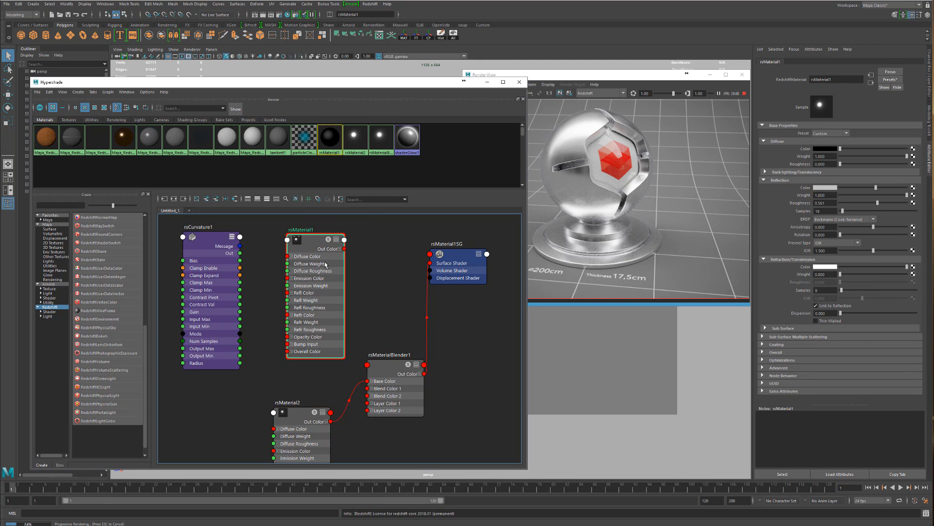
left_click(387, 383)
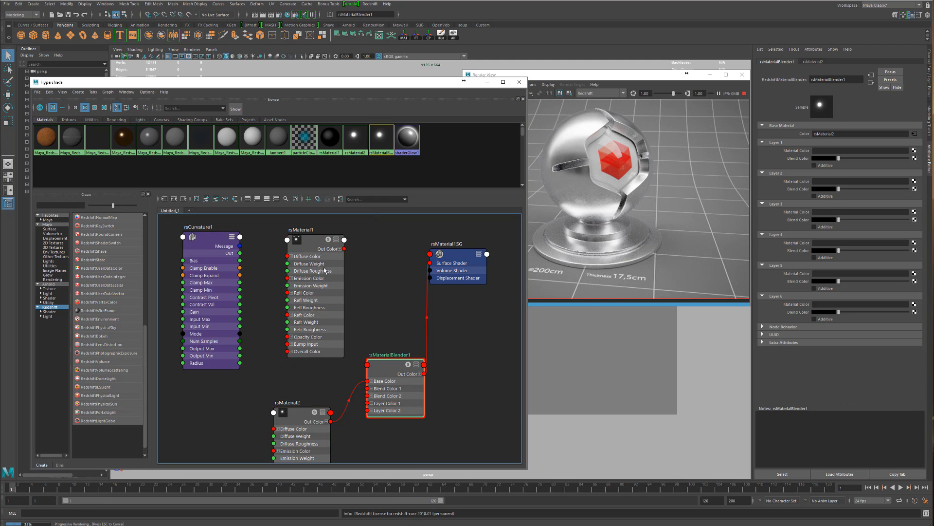
left_click(791, 152)
middle_click_drag(791, 154, 791, 154)
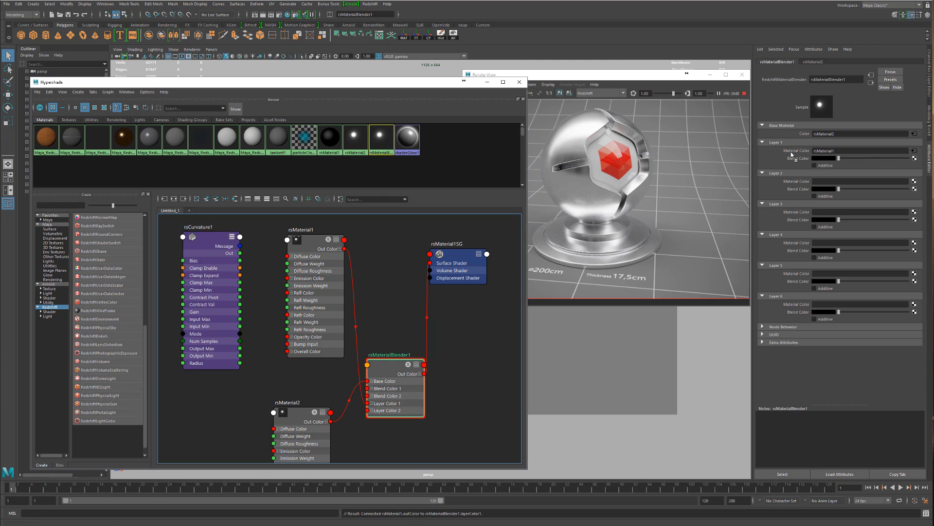
Step: Test the Layer 1 Blend Color by raising it to light grey and returning it to black
left_click(836, 161)
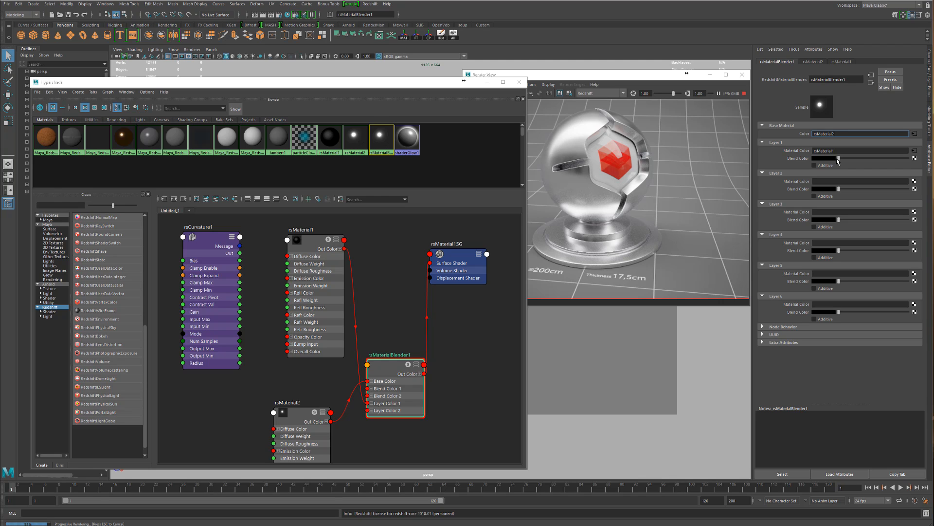
left_click_drag(838, 160, 878, 158)
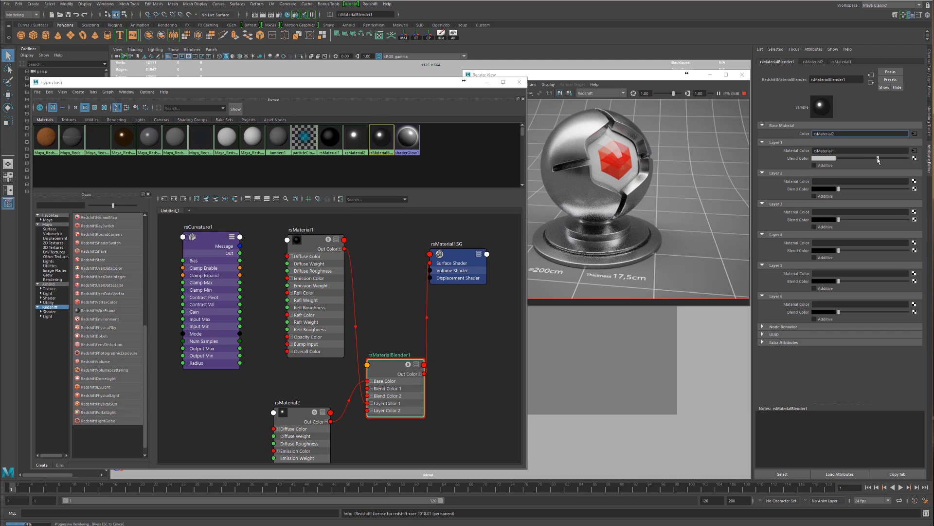
left_click_drag(878, 159, 836, 159)
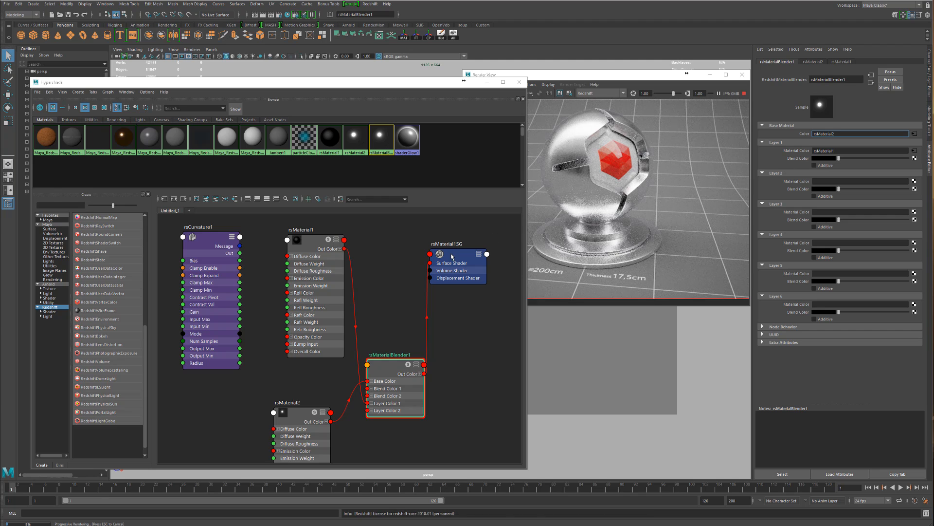
Step: Rearrange the graph with rsMaterial2 above rsMaterial1, rsCurvature1 before them, and the blender just ahead of the shading group
left_click_drag(209, 284, 207, 323)
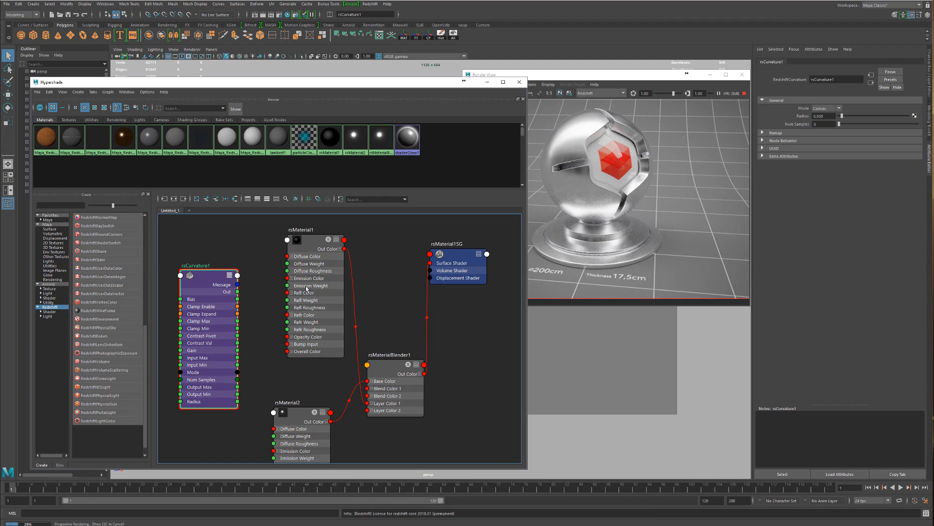
left_click_drag(468, 278, 530, 340)
left_click_drag(405, 398, 440, 275)
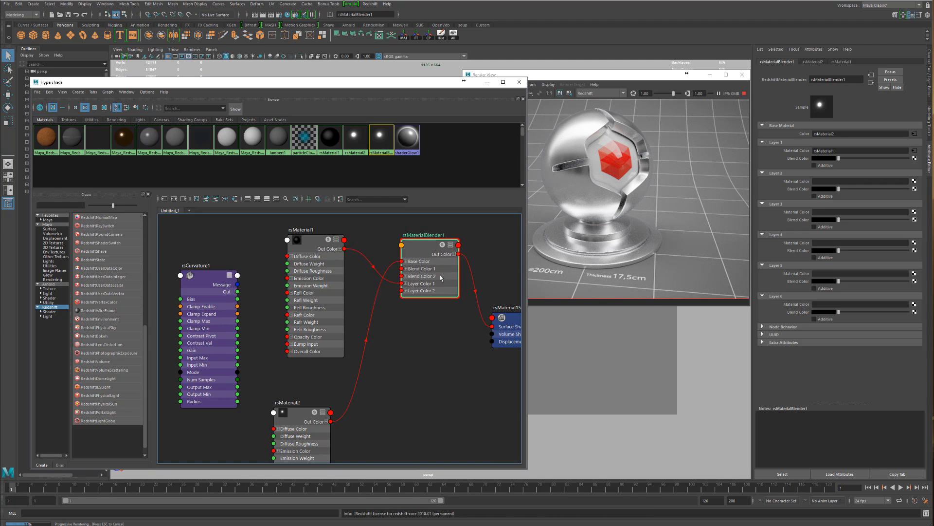
left_click_drag(321, 306, 397, 455)
left_click_drag(297, 441, 296, 253)
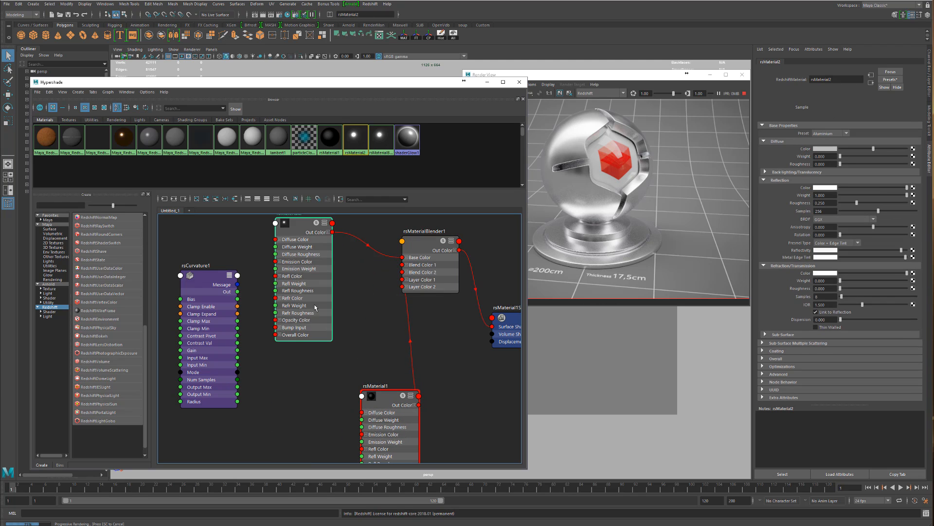
left_click_drag(315, 308, 327, 247)
left_click_drag(382, 413, 294, 327)
left_click_drag(210, 309, 204, 324)
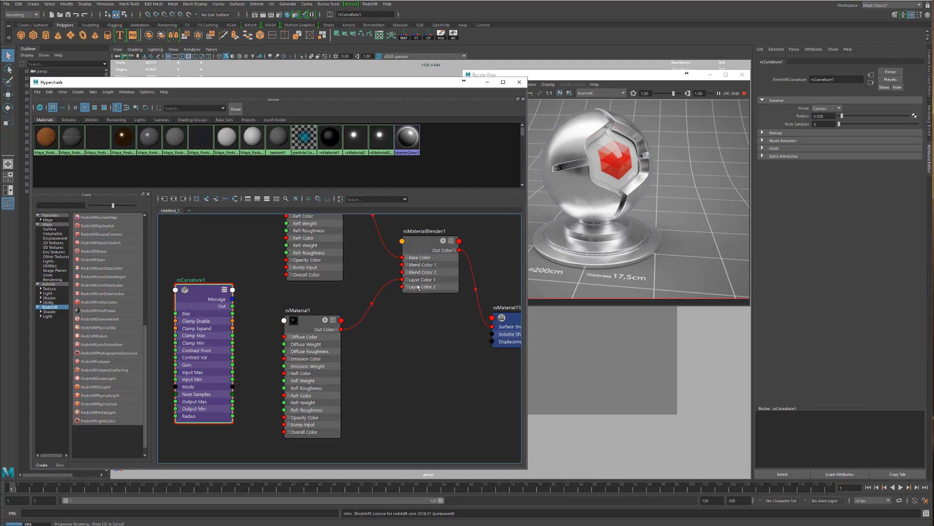
left_click_drag(419, 287, 460, 335)
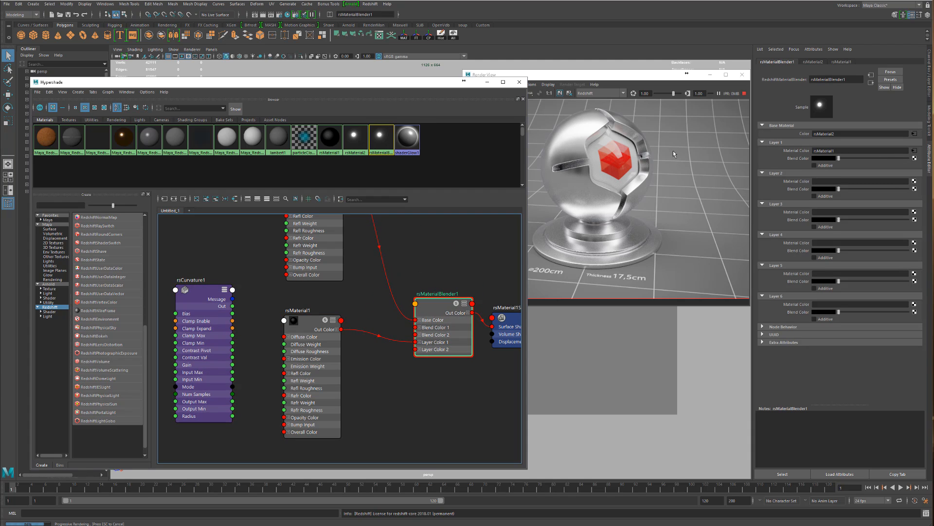
left_click_drag(302, 333, 308, 412)
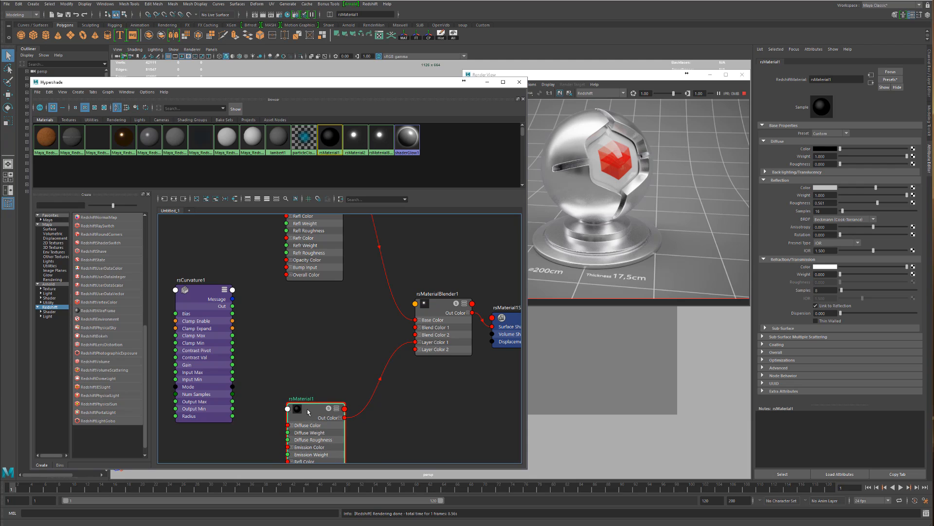
Step: Create a ramp texture node in the gap between rsCurvature1 and the blender
left_click(295, 318)
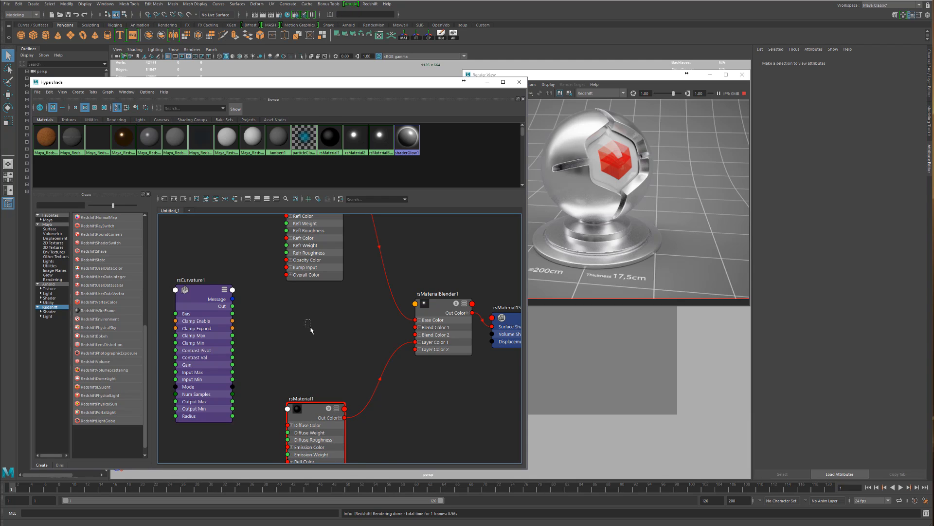
key("Tab")
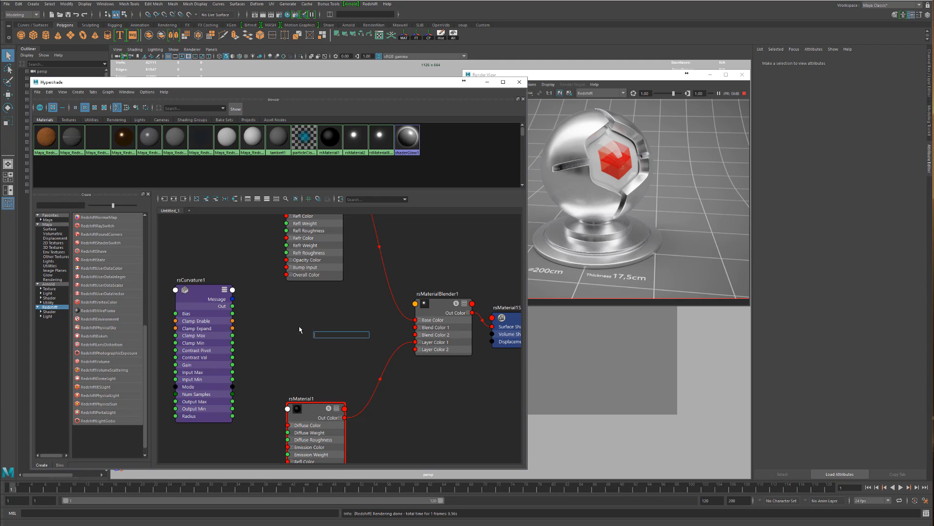
type("ramp")
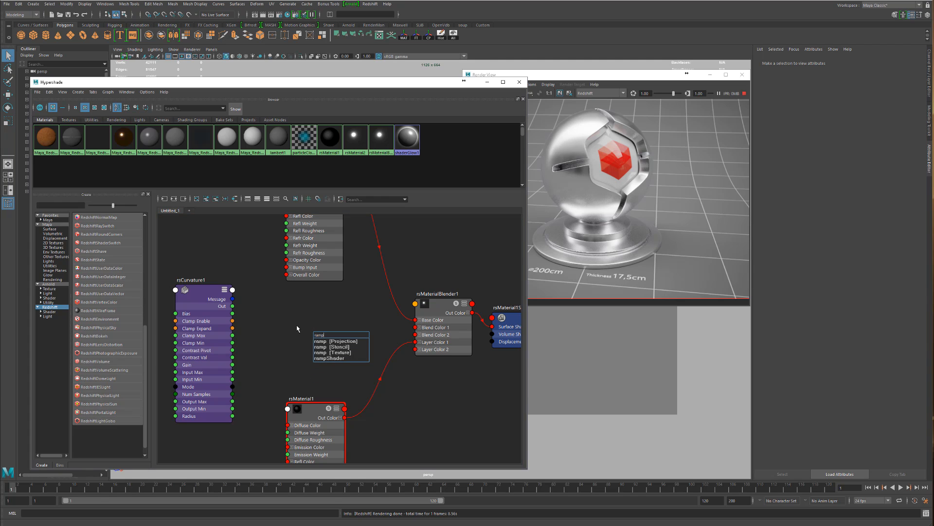
key("Down")
key("Down")
key("Down")
key("Return")
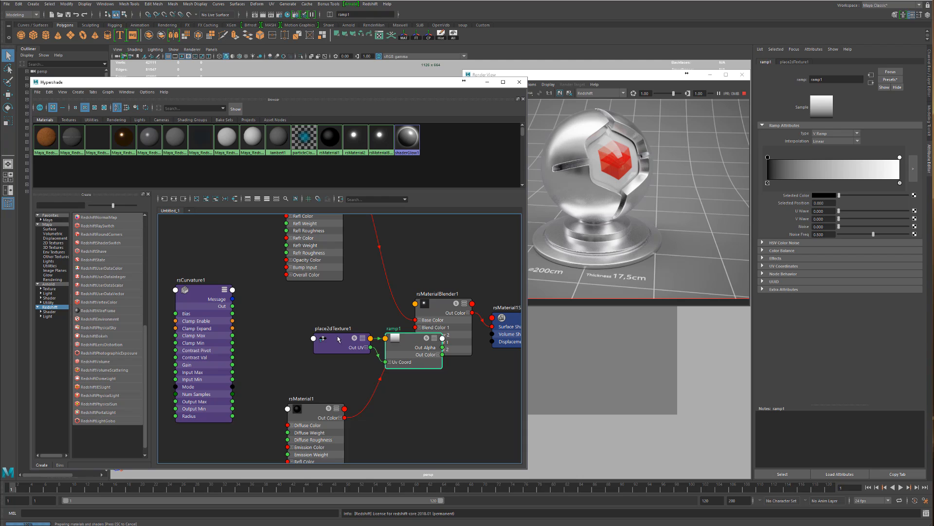
Step: Delete the ramp's place2dTexture1 node and move ramp1 next to rsCurvature1
left_click_drag(338, 339, 301, 358)
key("Delete")
left_click_drag(392, 344, 276, 310)
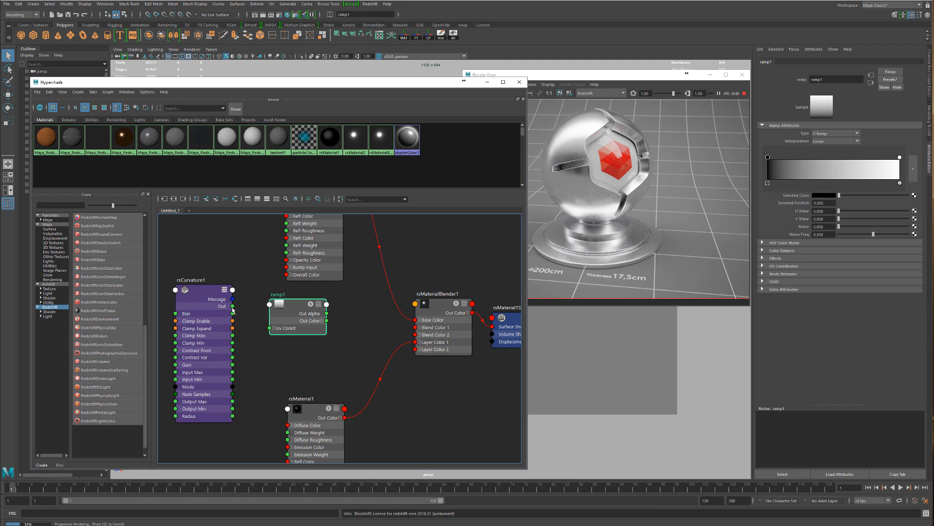
Step: Connect rsCurvature1's Out to ramp1's V Coord and ramp1's Out Color to the blender's Blend Color 1
left_click(274, 328)
left_click_drag(233, 310, 387, 320)
left_click(449, 327)
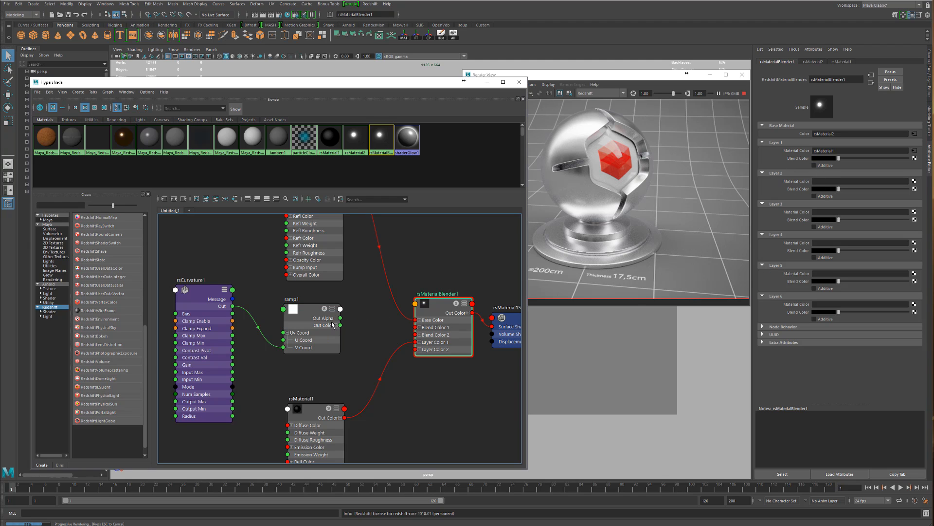
left_click_drag(340, 325, 418, 329)
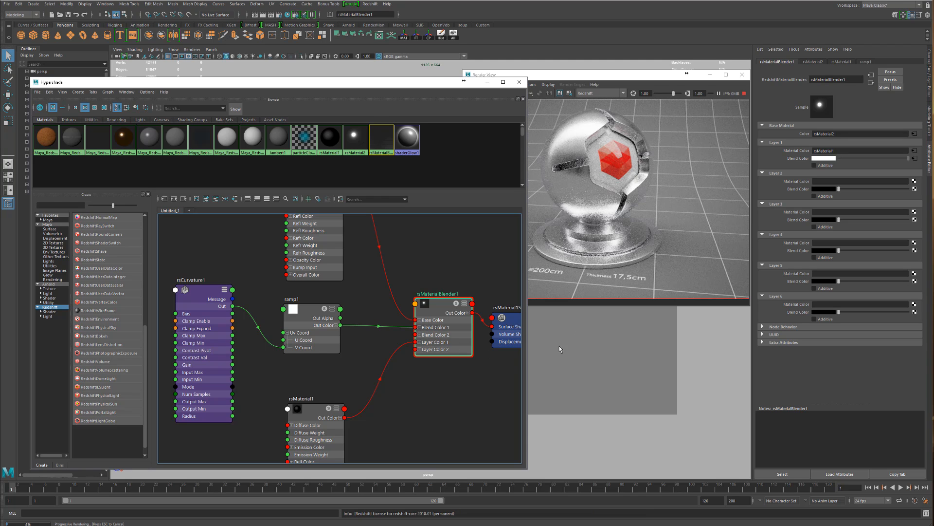
Step: Tidy the positions of ramp1 and rsCurvature1, with the curvature node slightly below the ramp
left_click_drag(304, 327, 313, 331)
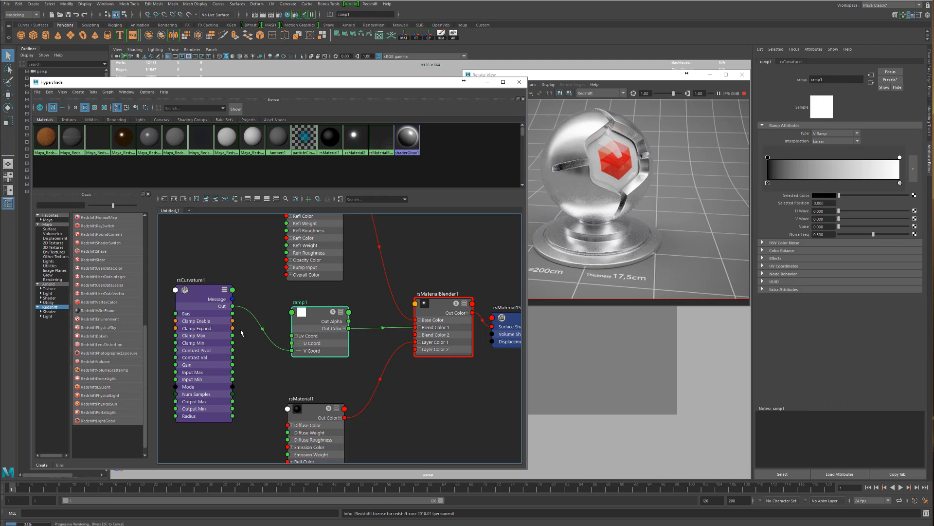
left_click_drag(217, 318, 228, 346)
mouse_move(315, 329)
left_mouse_down()
mouse_move(304, 325)
mouse_move(313, 324)
left_mouse_up()
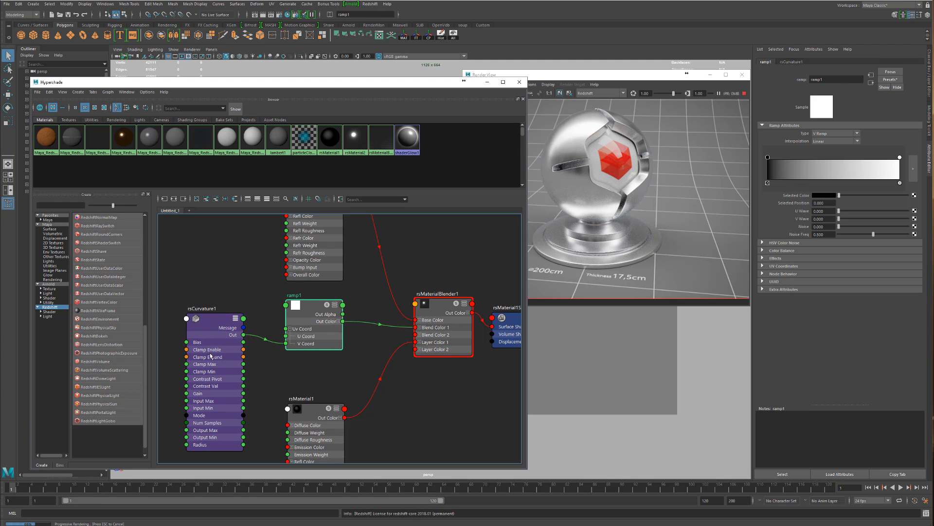
Step: Widen the gap between rsCurvature1 and ramp1 and create a reverse utility node in it
left_click_drag(209, 353, 186, 362)
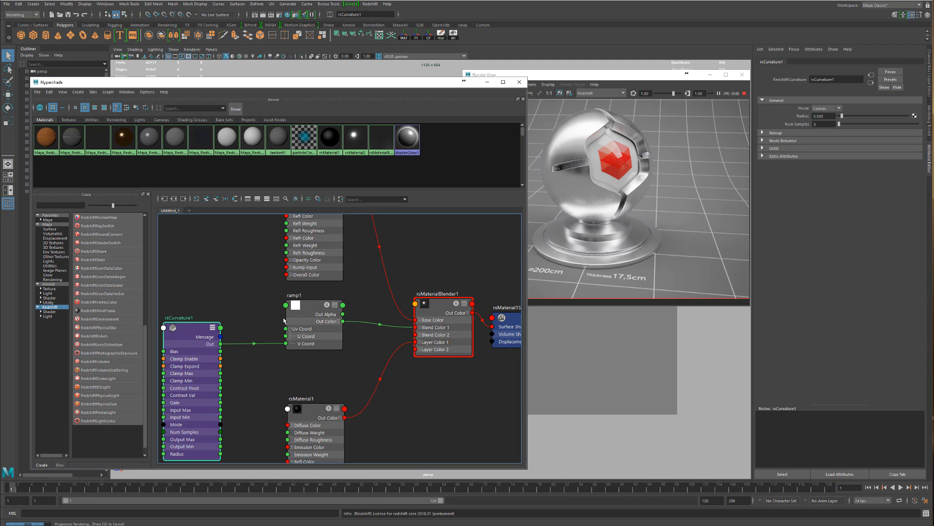
middle_click_drag(254, 306, 335, 279, "alt")
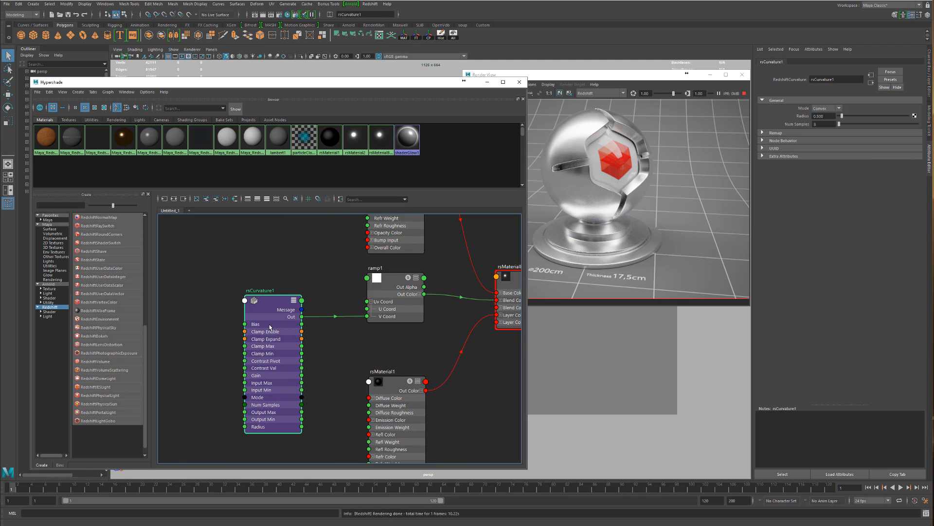
left_click_drag(267, 327, 216, 336)
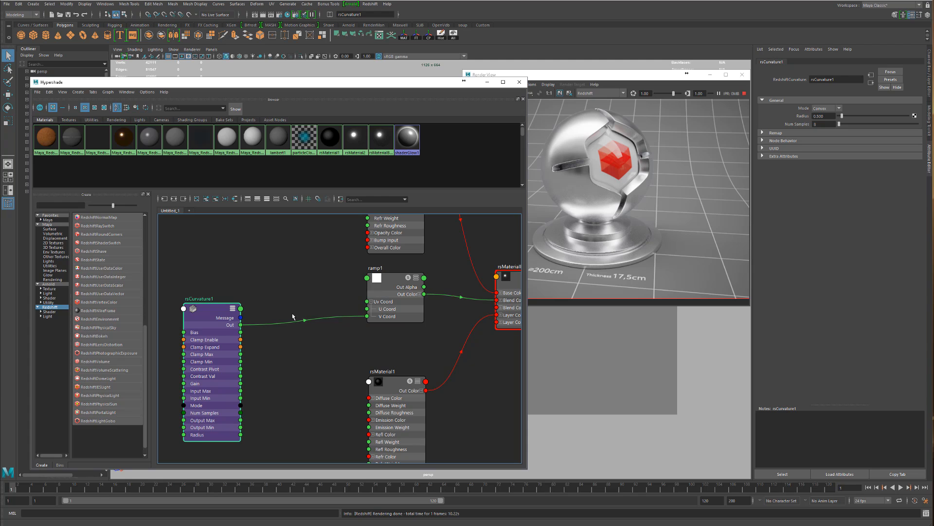
left_click_drag(389, 302, 392, 303)
left_click(306, 295)
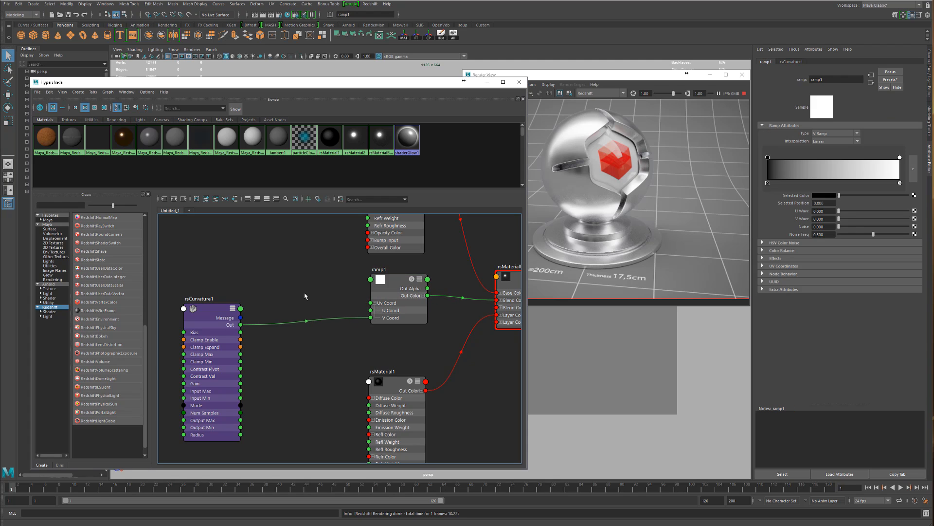
key("Tab")
type("reverse")
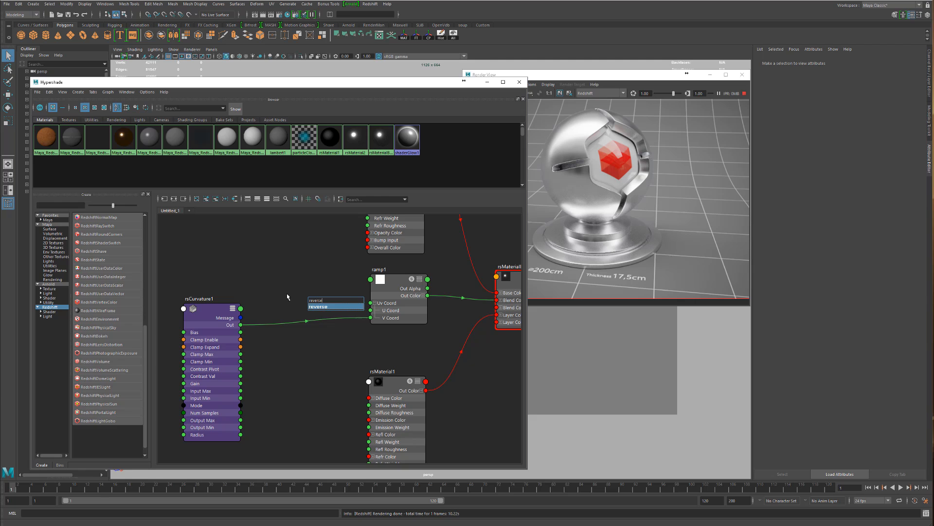
key("Return")
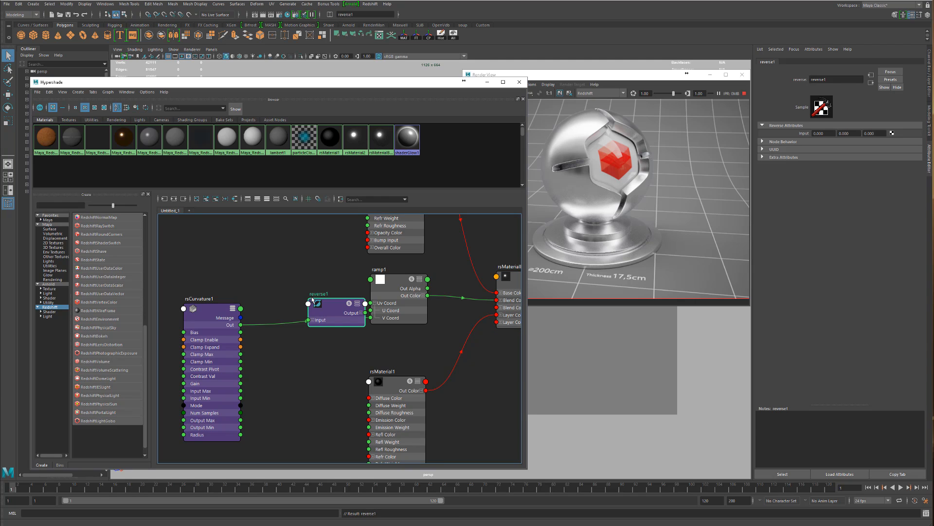
Step: Connect rsCurvature1's Out to reverse1's Input X and reverse1's Output X to ramp1's V Coord, keeping the nodes neatly spaced
left_click_drag(339, 315, 296, 294)
left_click_drag(241, 325, 264, 305)
left_click(268, 299)
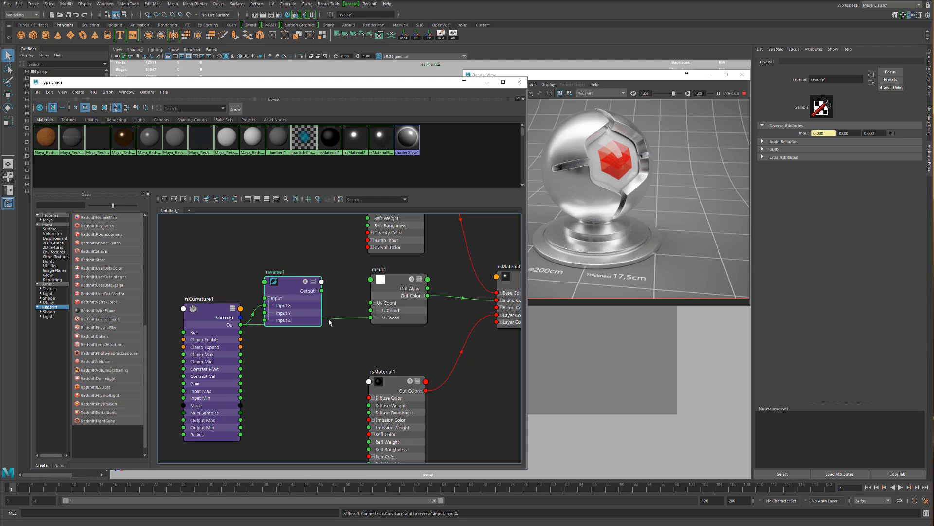
left_click(317, 290)
left_click_drag(321, 298, 374, 319)
left_click_drag(297, 331, 301, 313)
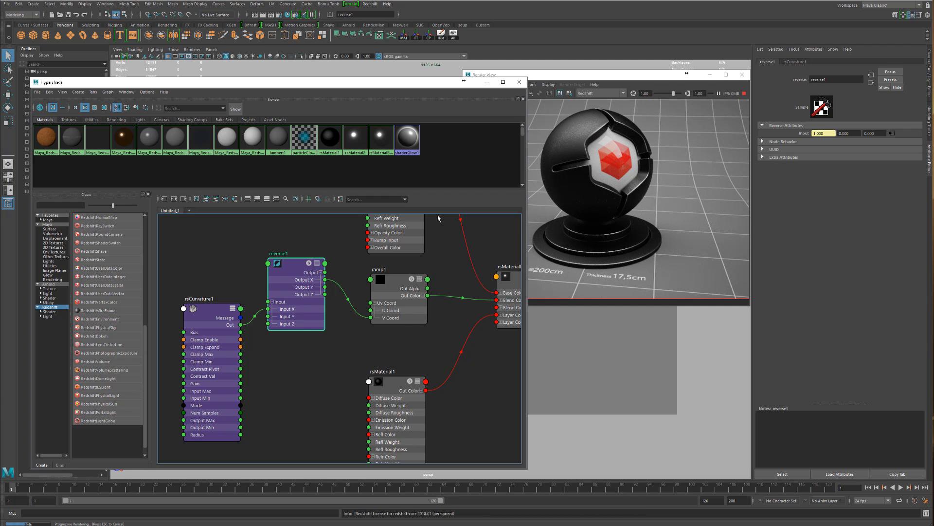
left_click_drag(202, 341, 206, 333)
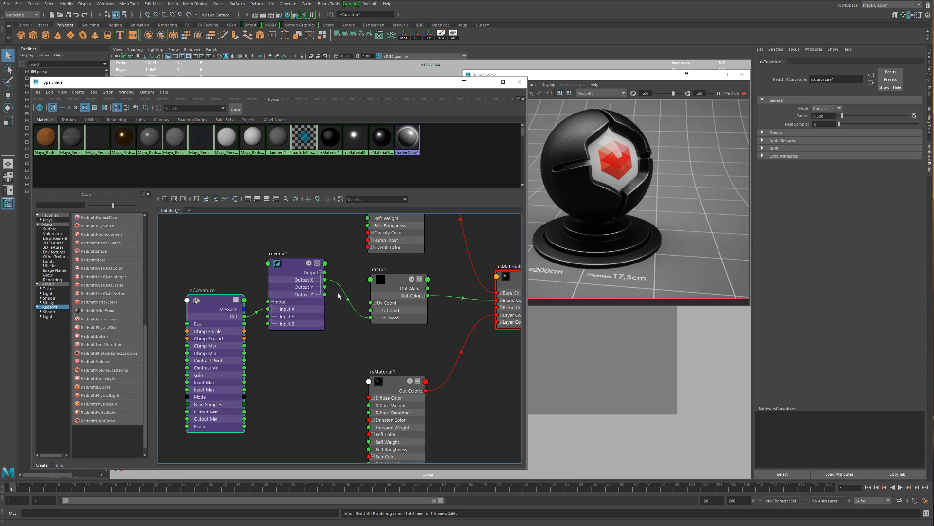
Step: Try the Concave mode on rsCurvature1 and inspect the edges of the shader ball's base up close in the render
left_click(504, 292)
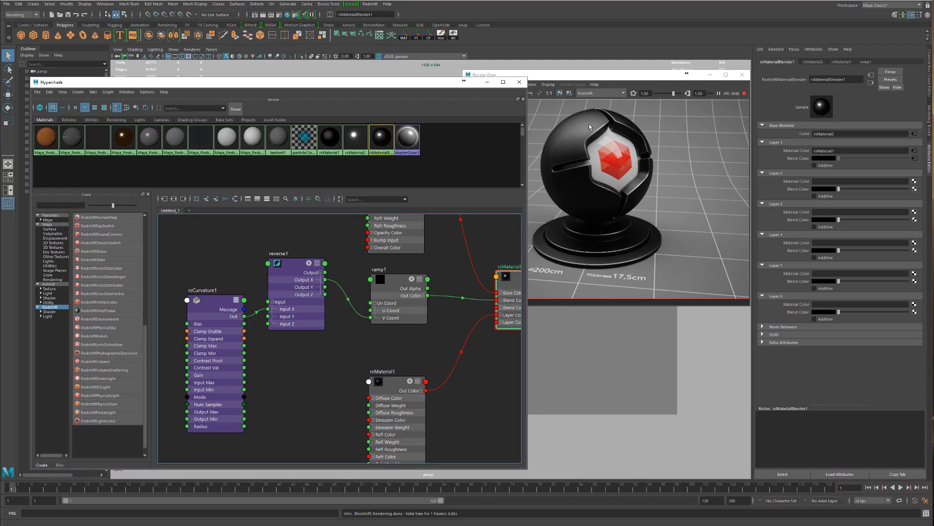
left_click_drag(198, 346, 194, 348)
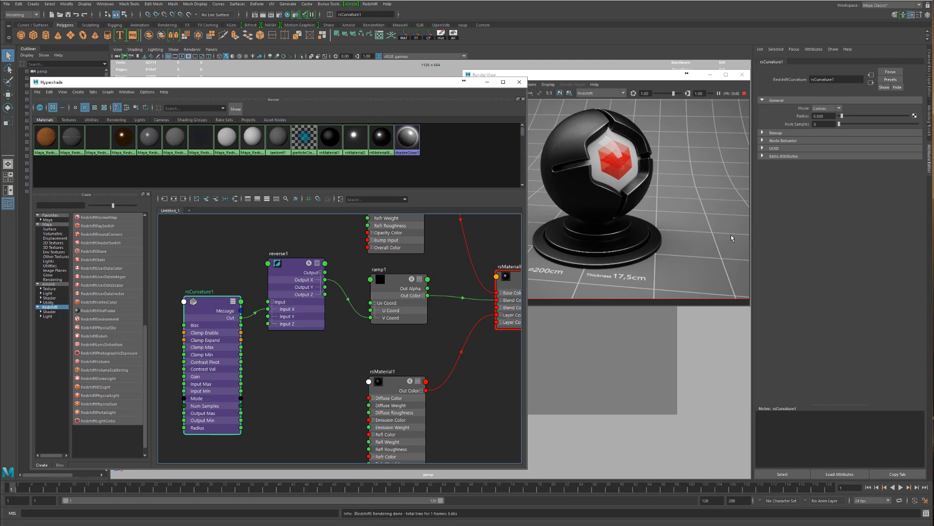
left_click(825, 108)
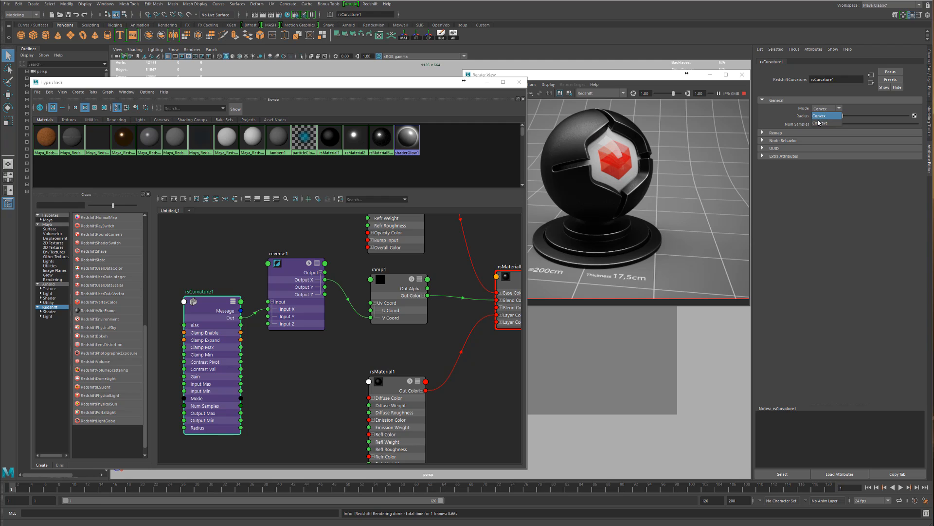
left_click(823, 125)
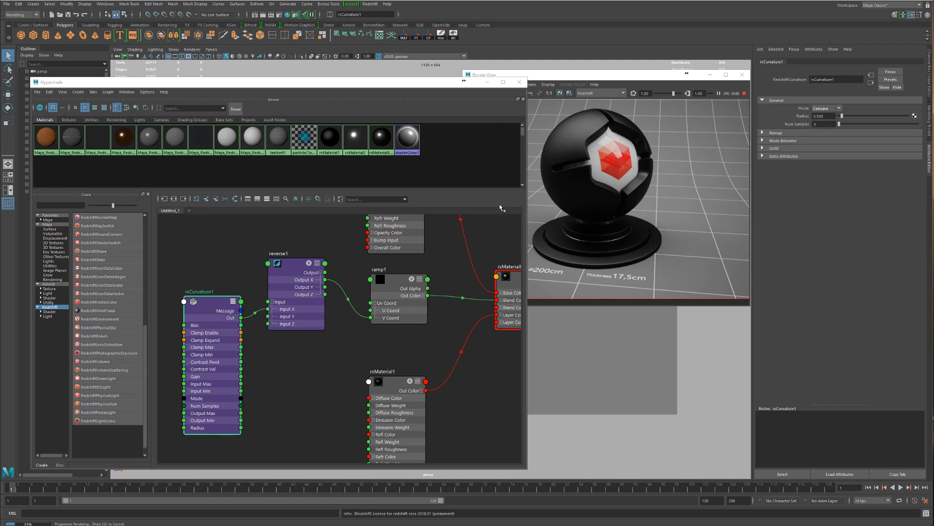
left_click_drag(411, 83, 162, 116)
right_click_drag(438, 298, 521, 366, "alt")
middle_click_drag(520, 366, 508, 238, "alt")
right_click_drag(401, 227, 450, 260, "alt")
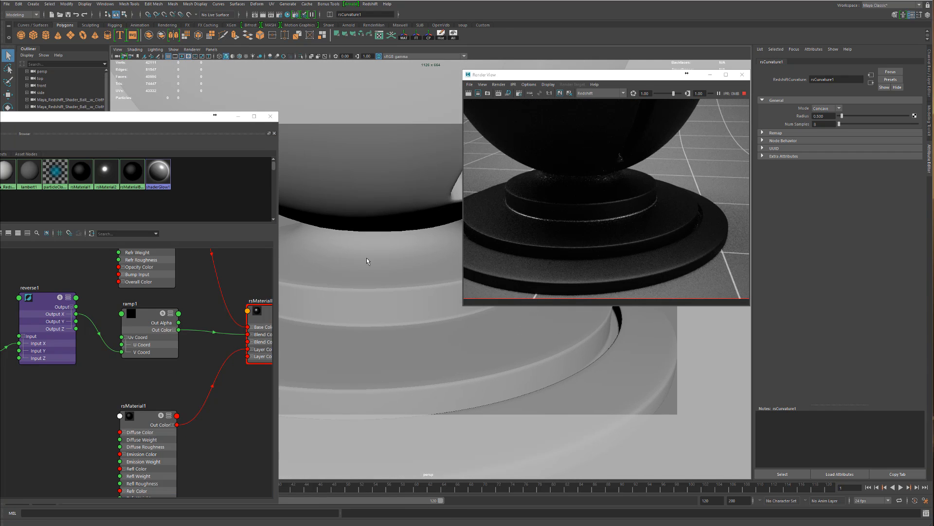
right_click_drag(387, 265, 422, 296, "alt")
middle_click_drag(423, 301, 401, 256, "alt")
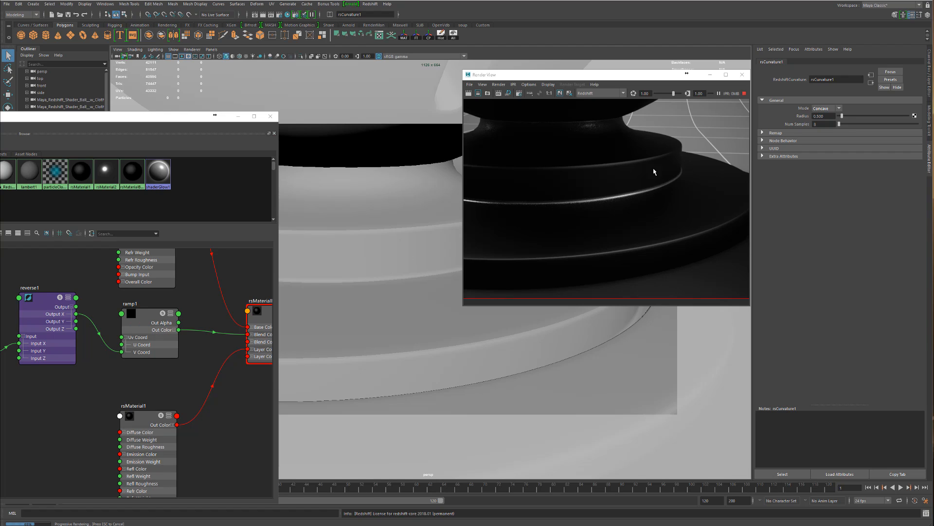
Step: Set rsCurvature1's Mode to Convex and frame the whole shader ball in the render
left_click(829, 109)
left_click(827, 113)
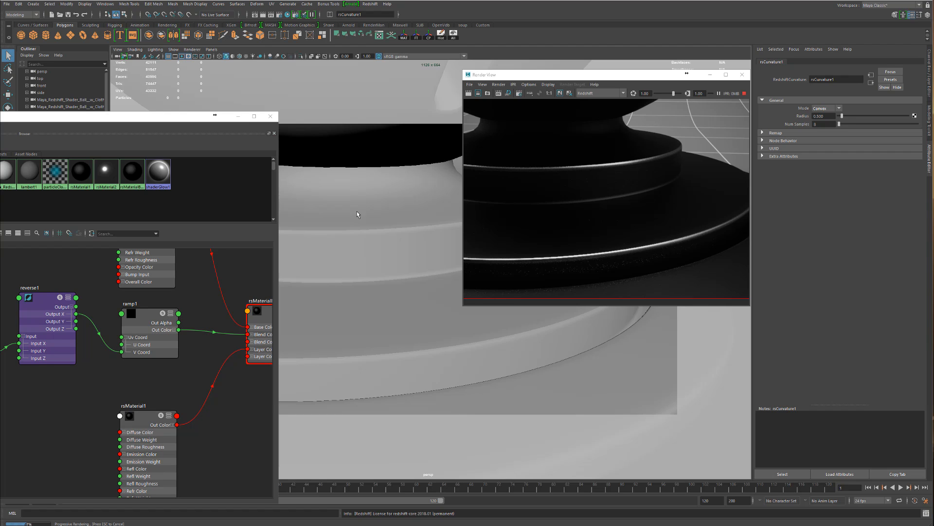
right_click_drag(419, 232, 308, 211, "alt")
right_click_drag(468, 211, 382, 212, "alt")
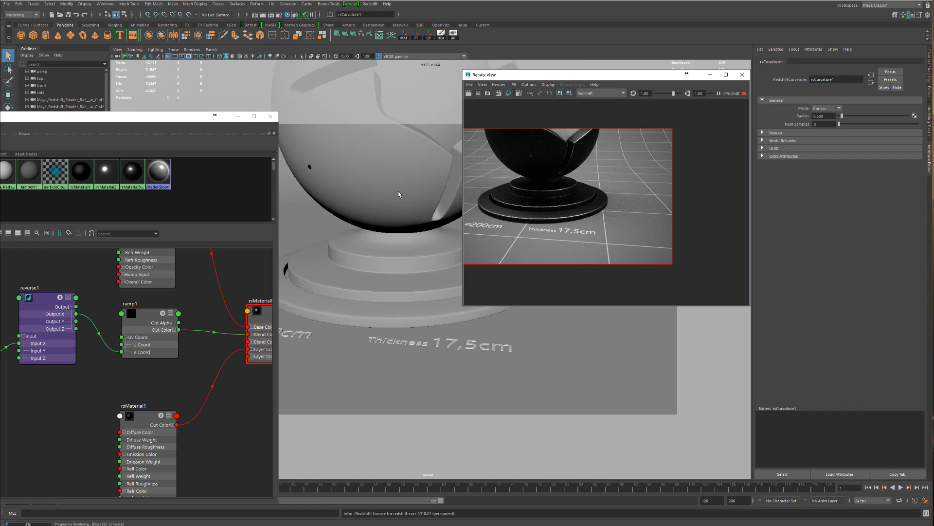
middle_click_drag(544, 190, 595, 184, "alt")
right_click_drag(595, 184, 615, 183, "alt")
middle_click_drag(615, 183, 623, 182, "alt")
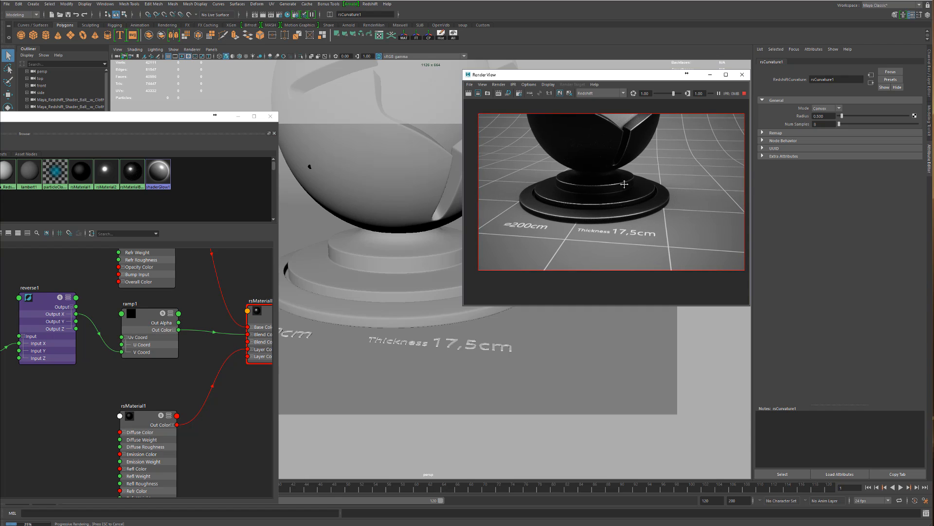
right_click_drag(380, 194, 359, 196, "alt")
middle_click_drag(359, 196, 354, 266, "alt")
right_click_drag(355, 267, 334, 273, "alt")
middle_click_drag(374, 252, 419, 258, "alt")
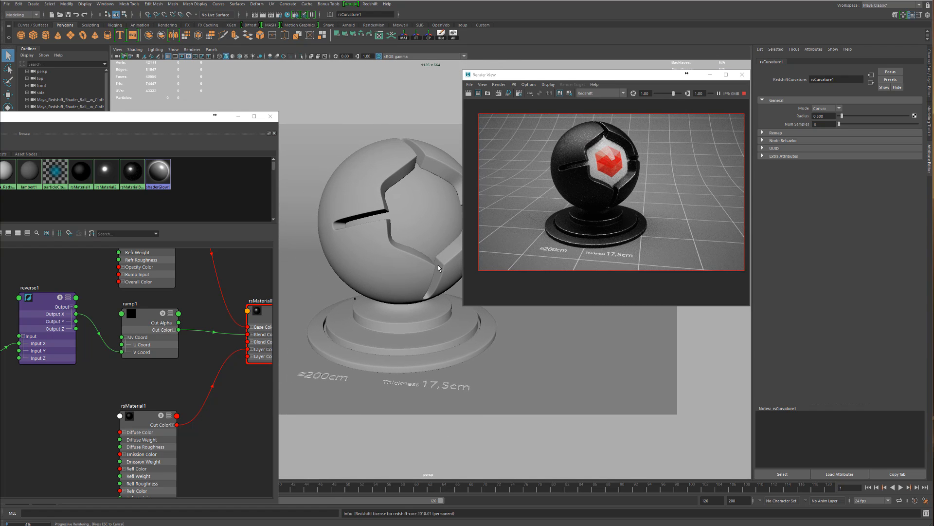
Step: Create a noise texture node and place it beside rsCurvature1's inputs, with its place2dTexture node farther upstream
left_click_drag(146, 116, 372, 77)
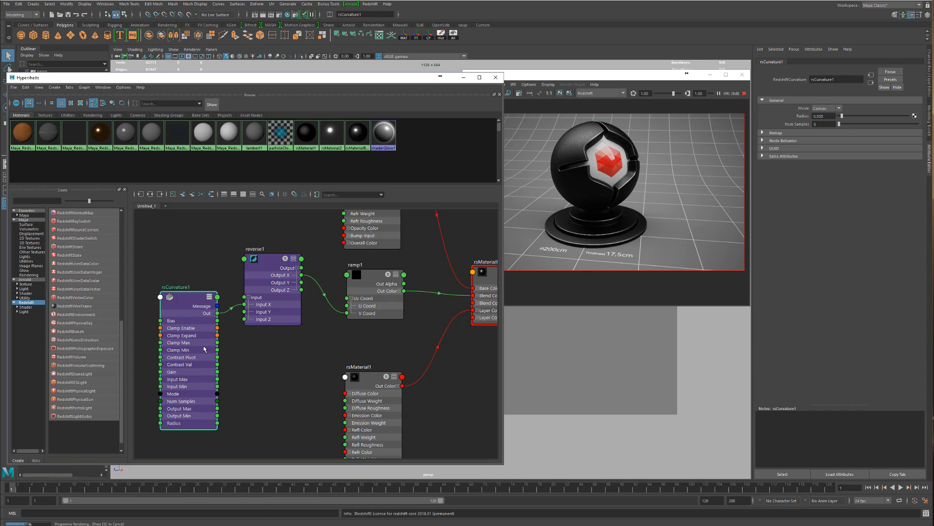
left_click_drag(185, 343, 186, 337)
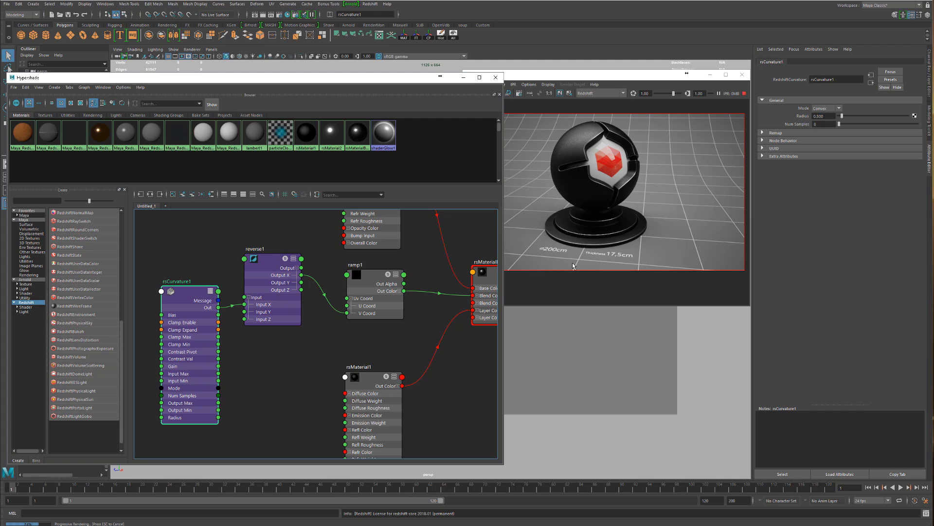
middle_click_drag(197, 287, 392, 281, "alt")
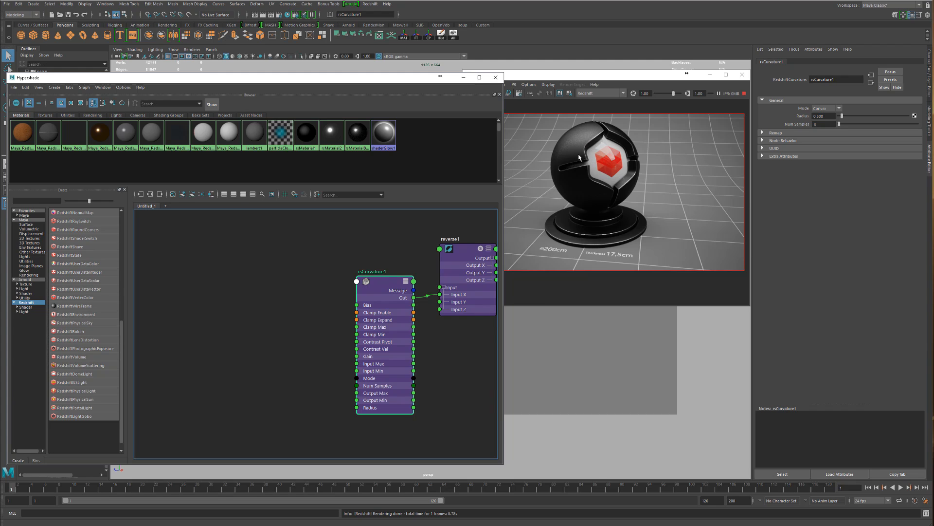
left_click(264, 318)
key("Tab")
type("nois")
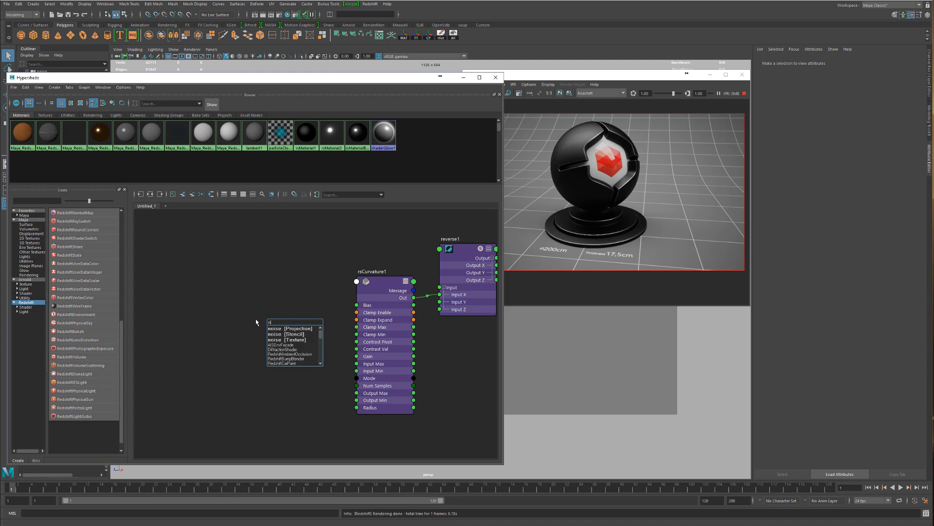
key("Down")
key("Down")
key("Down")
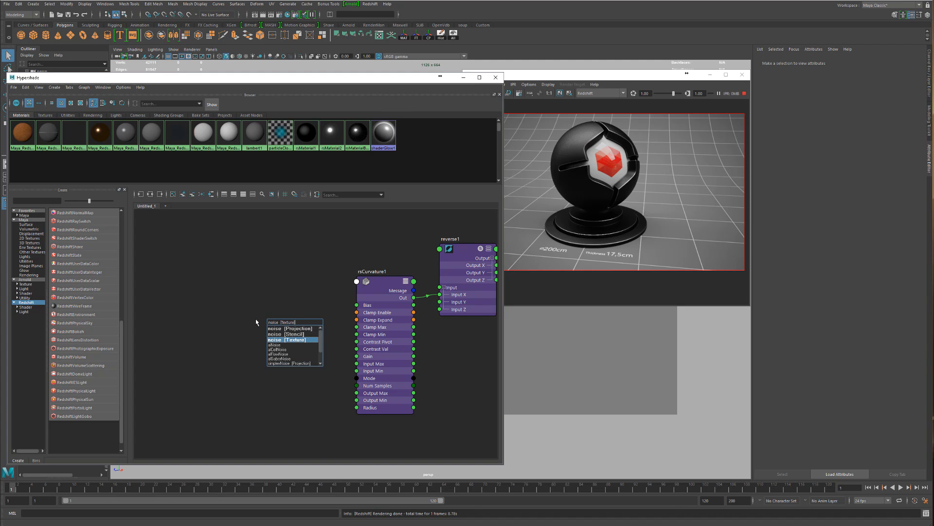
key("Return")
left_click_drag(293, 333, 118, 300)
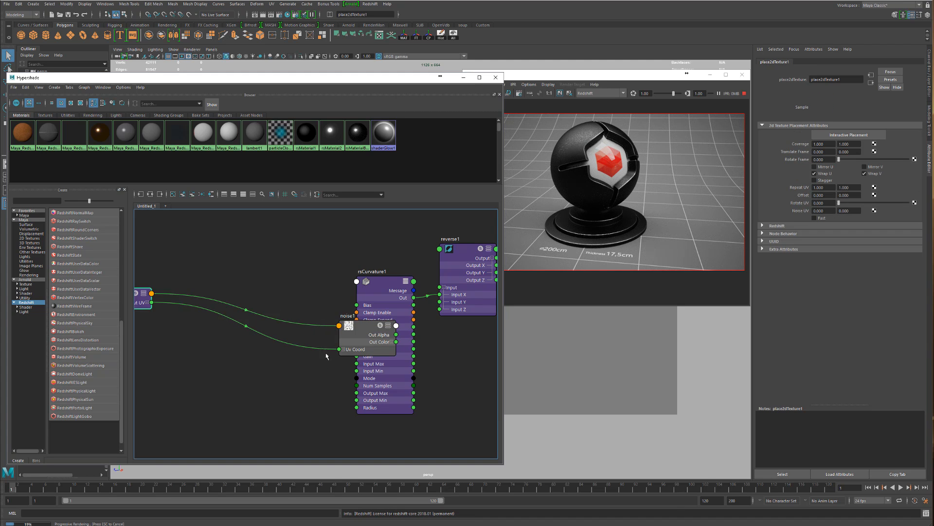
left_click_drag(368, 339, 285, 315)
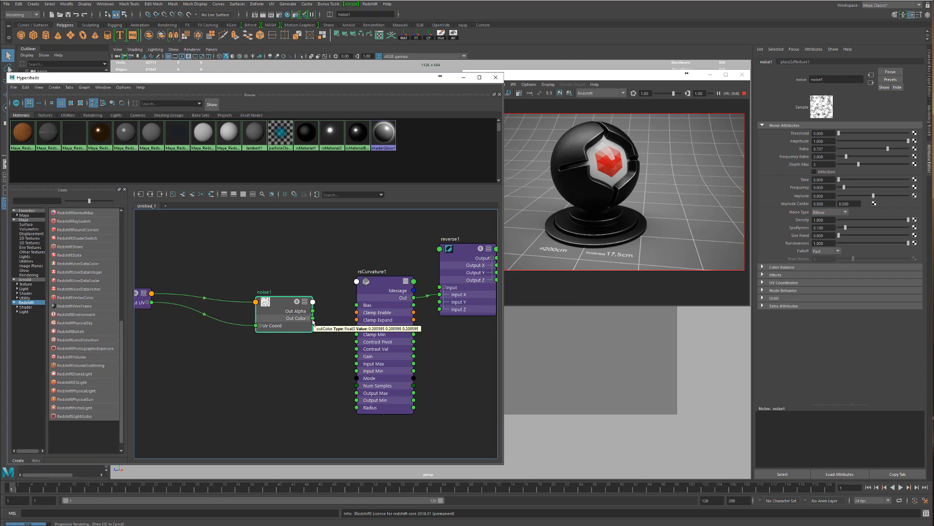
Step: Connect noise1's Out Color R to rsCurvature1's Contrast Val
left_click_drag(377, 339, 371, 334)
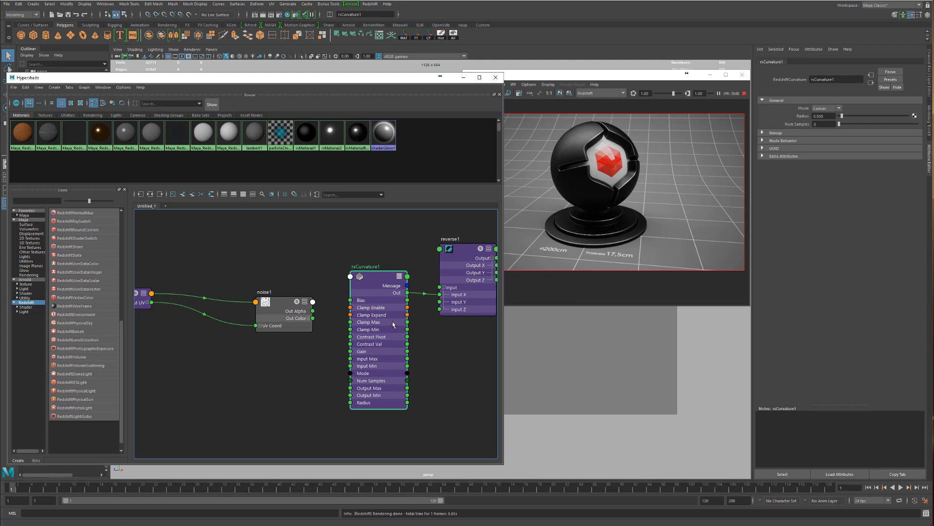
left_click(770, 133)
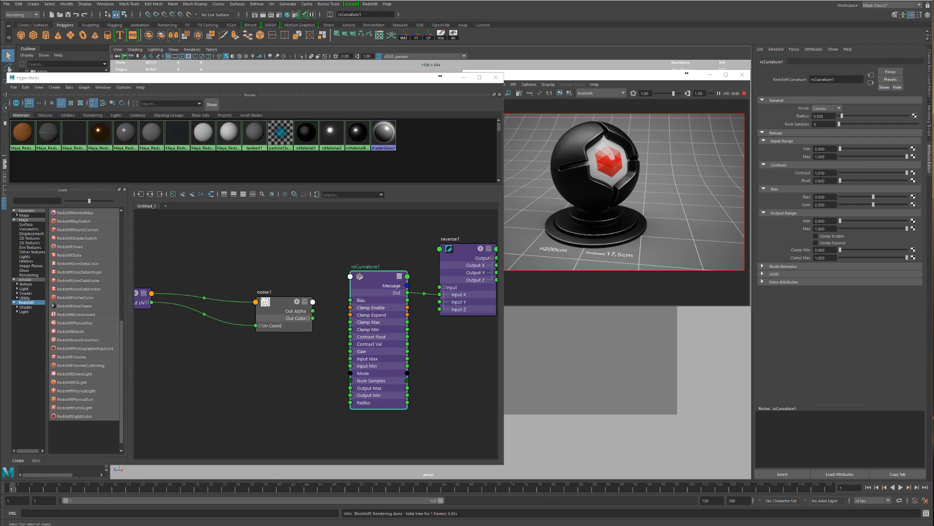
left_click(314, 319)
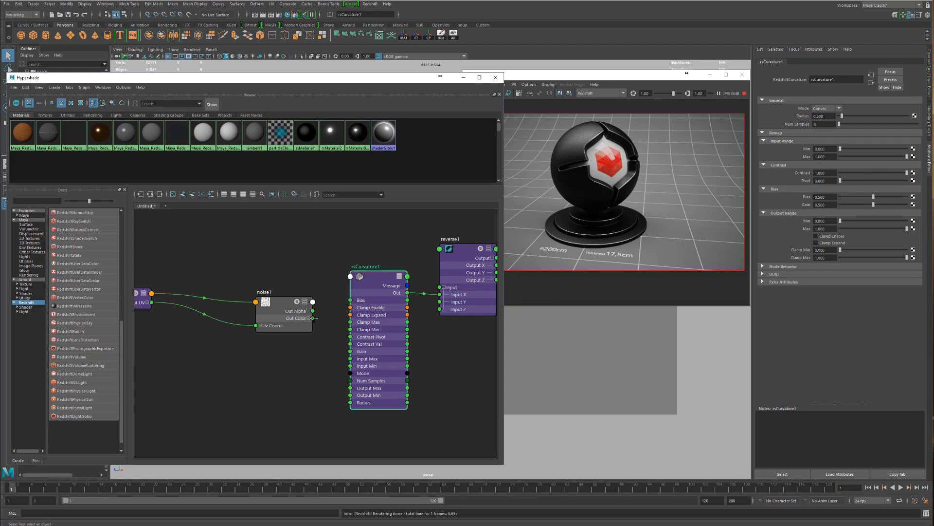
mouse_move(314, 318)
left_mouse_down()
mouse_move(335, 343)
mouse_move(319, 330)
left_mouse_up()
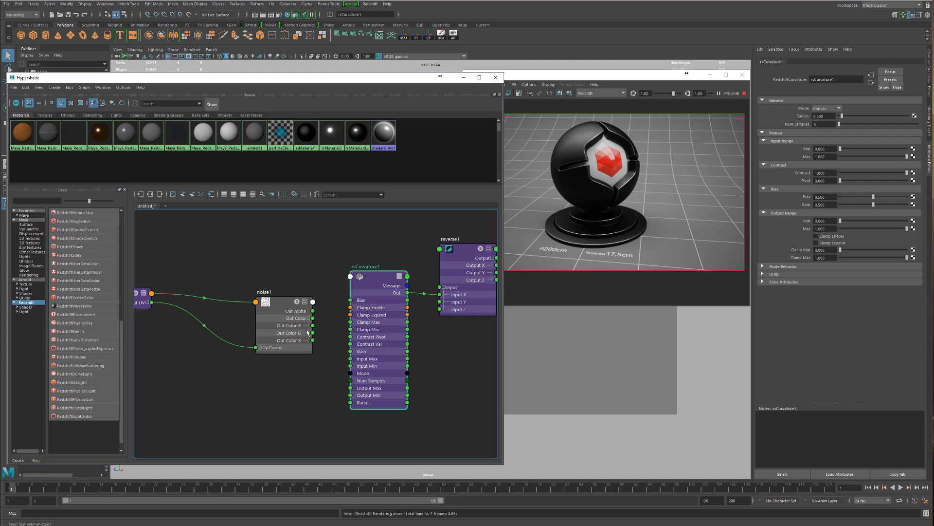
left_click_drag(312, 325, 370, 322)
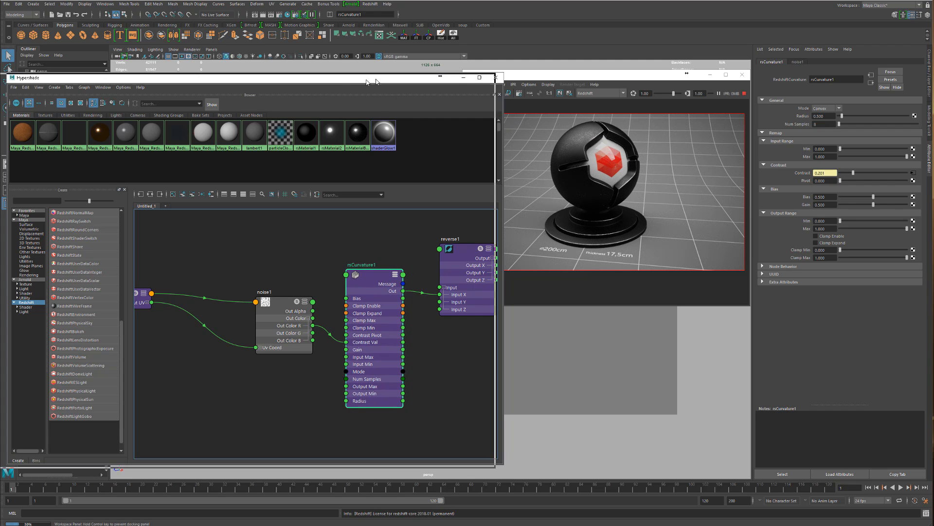
Step: Set noise1's Noise Type to Perlin Noise, with the render framed closely on the ball's panel edge
left_click_drag(375, 79, 268, 86)
right_click_drag(524, 201, 560, 201, "alt")
middle_click_drag(429, 212, 562, 402, "alt")
right_click_drag(494, 357, 596, 375, "alt")
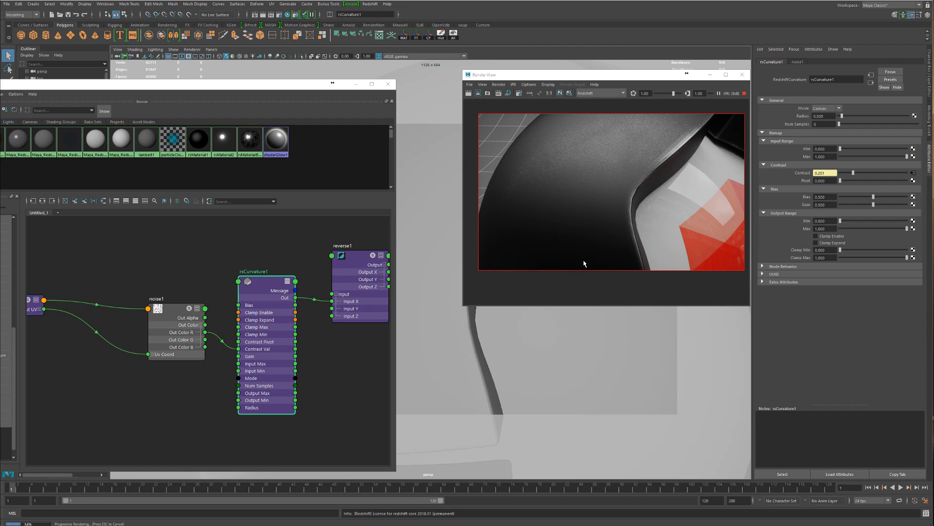
mouse_move(181, 345)
left_mouse_down()
mouse_move(170, 347)
mouse_move(173, 338)
left_mouse_up()
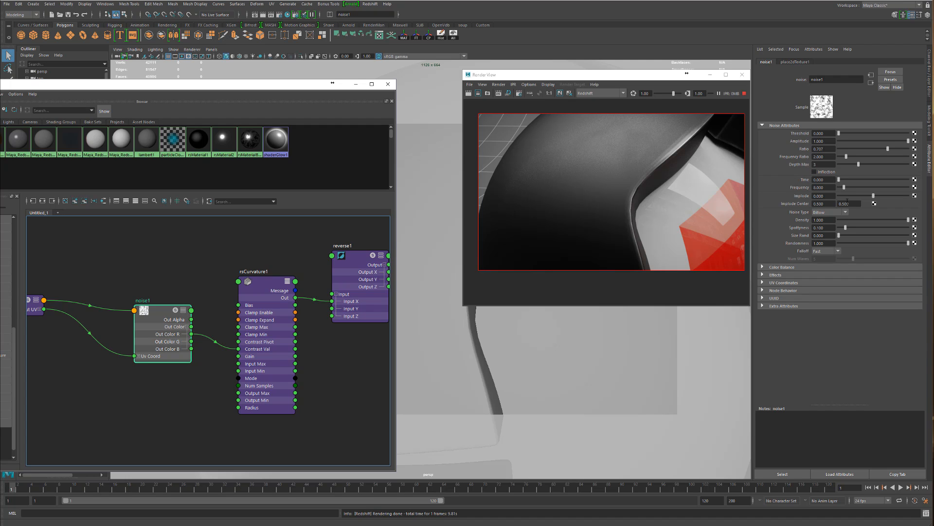
left_click(838, 214)
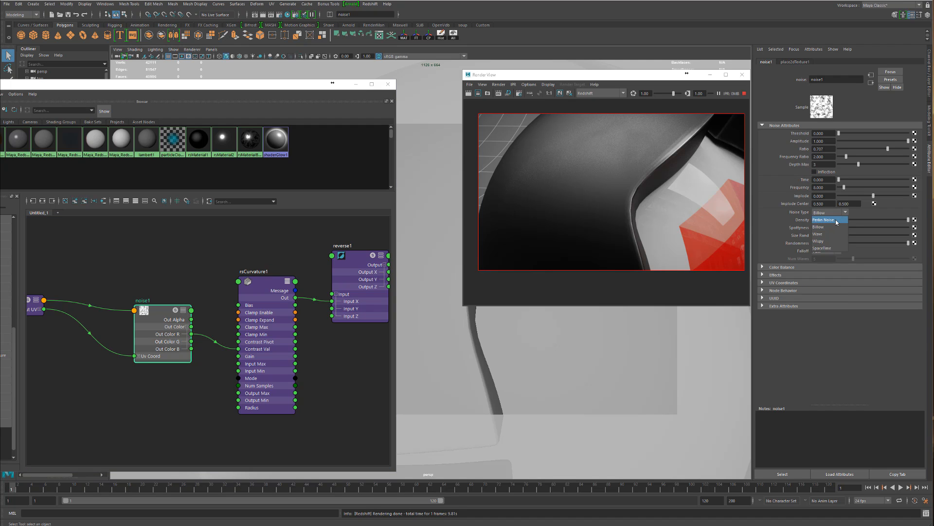
left_click(827, 220)
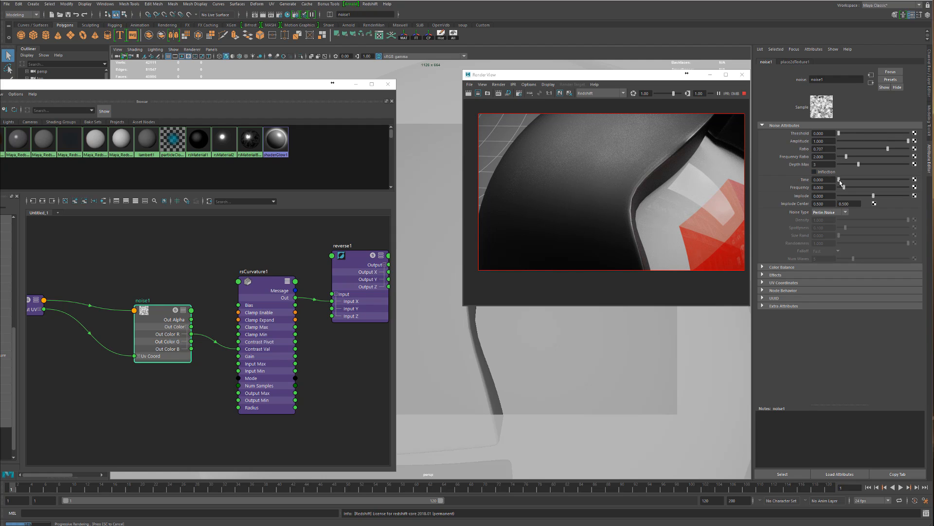
Step: Set noise1's Frequency to 33.333 and Frequency Ratio to 5.2, and raise its Depth Max
left_click_drag(855, 190, 863, 189)
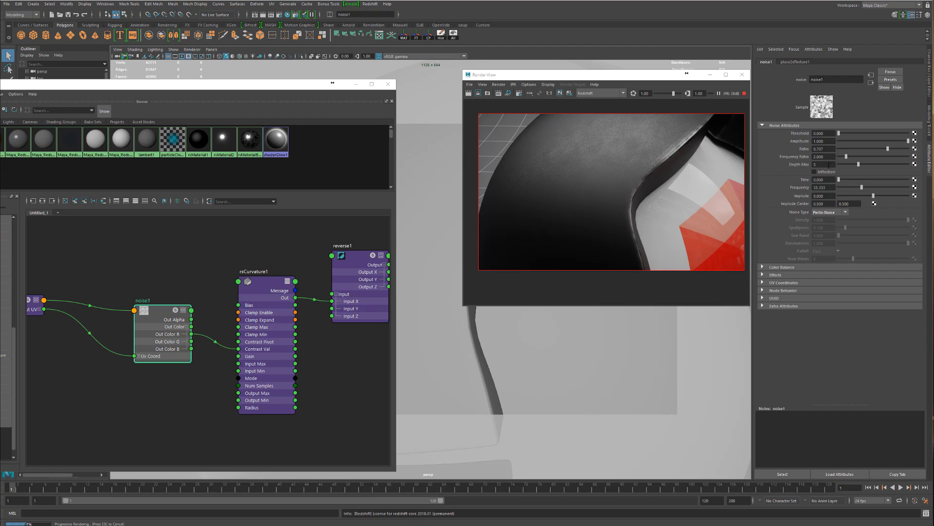
left_click(878, 164)
left_click(869, 142)
key("ctrl+z")
left_click(870, 157)
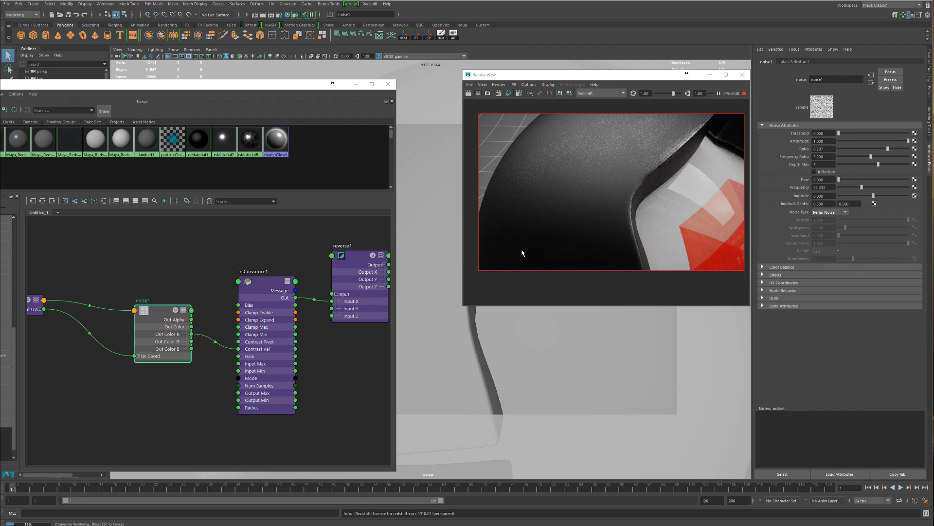
Step: Set rsCurvature1's Radius to 1, with the render showing the ball's upper panel edge
left_click_drag(424, 253, 440, 301, "alt")
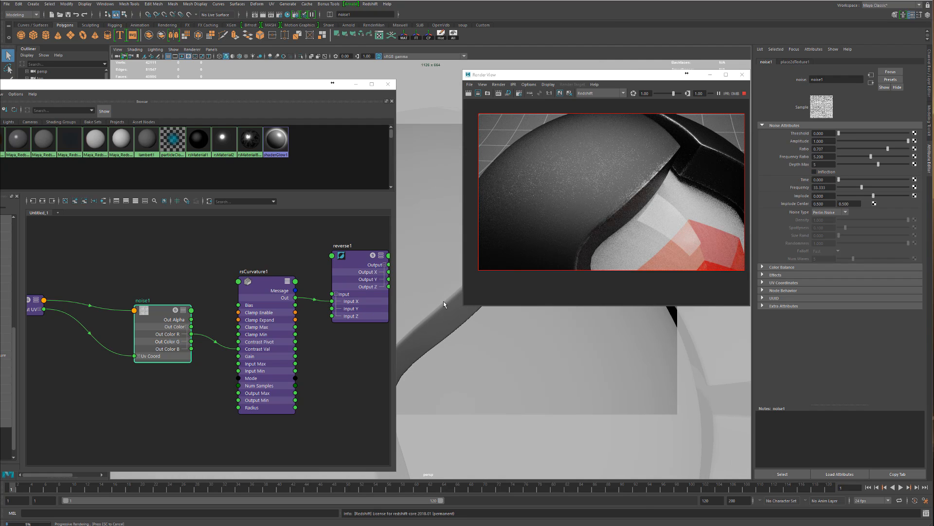
scroll(645, 173, "up", 3)
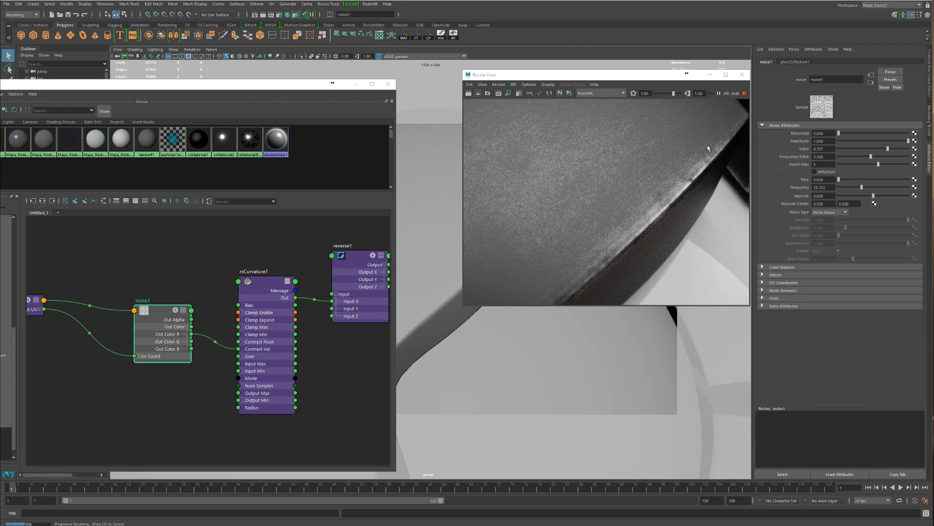
scroll(700, 167, "down", 3)
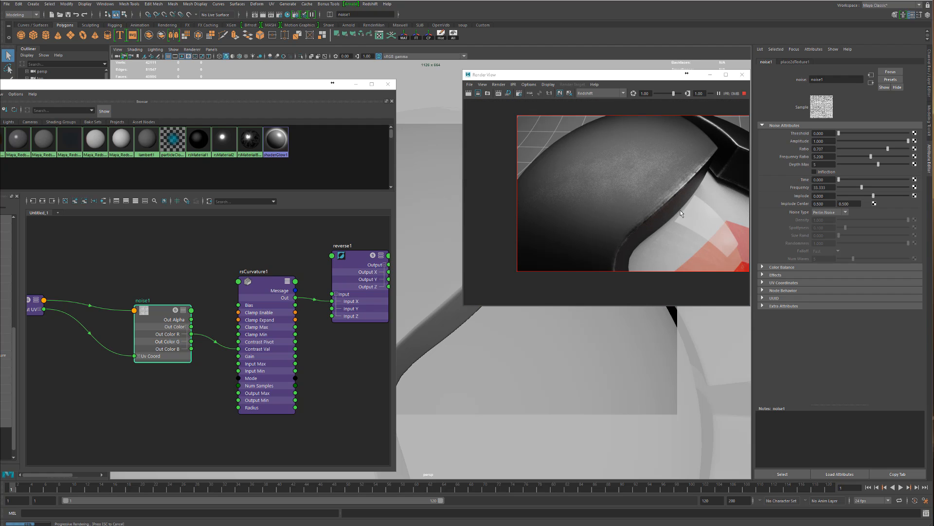
scroll(636, 210, "up", 1)
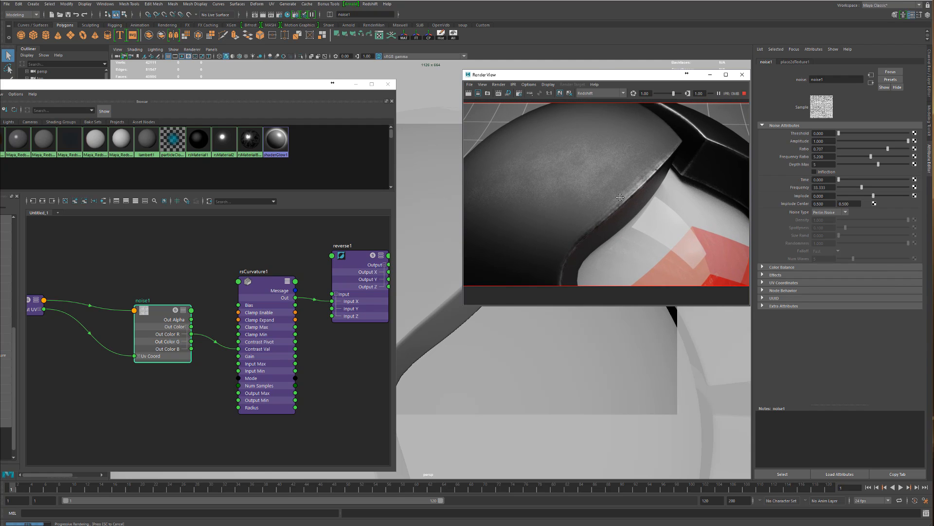
scroll(603, 200, "down", 1)
left_click_drag(264, 341, 259, 344)
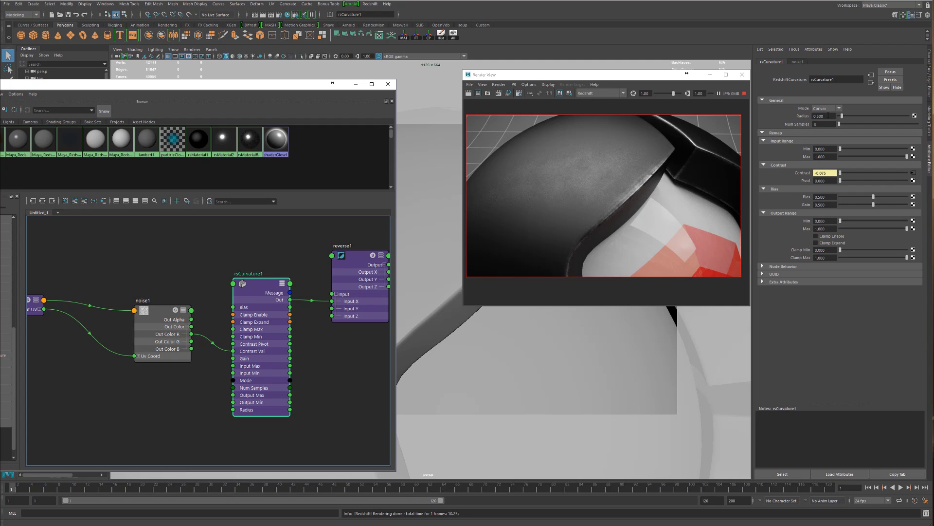
double_click(827, 116)
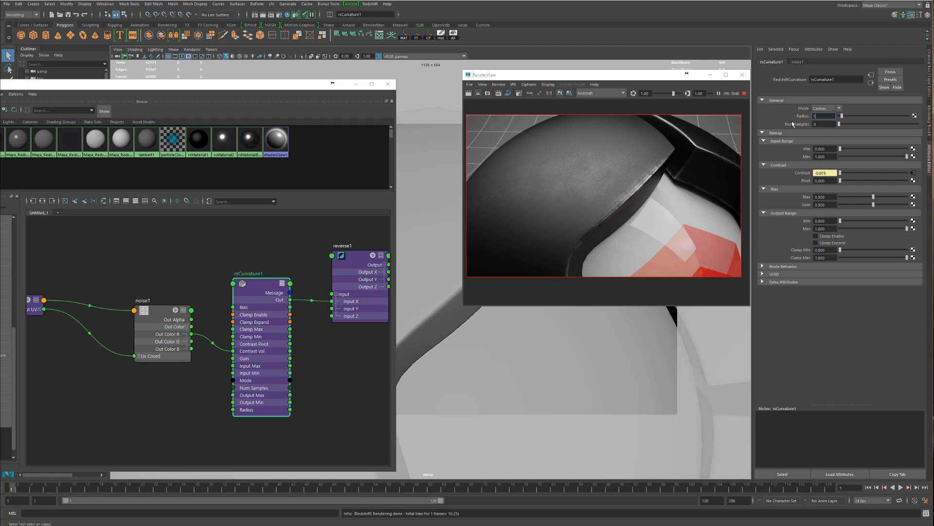
type("1")
key("Return")
Step: Try a Radius of 5 on rsCurvature1, check the panel edge closely, and return the Radius to 1
type("5")
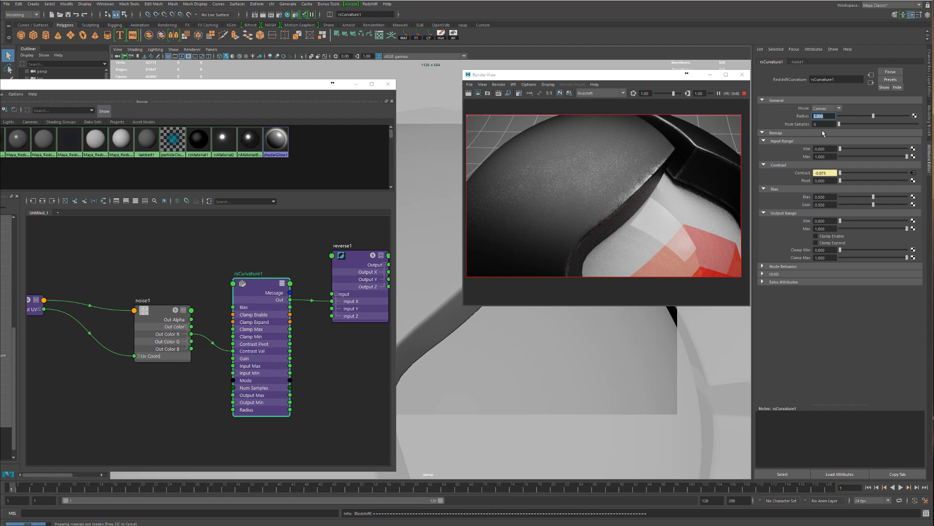
key("Return")
scroll(632, 182, "up", 2)
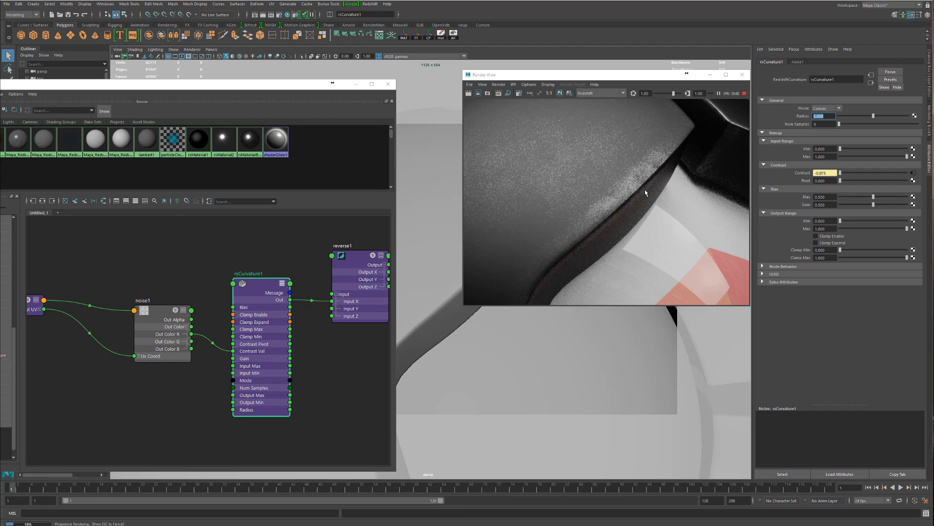
scroll(629, 181, "down", 2)
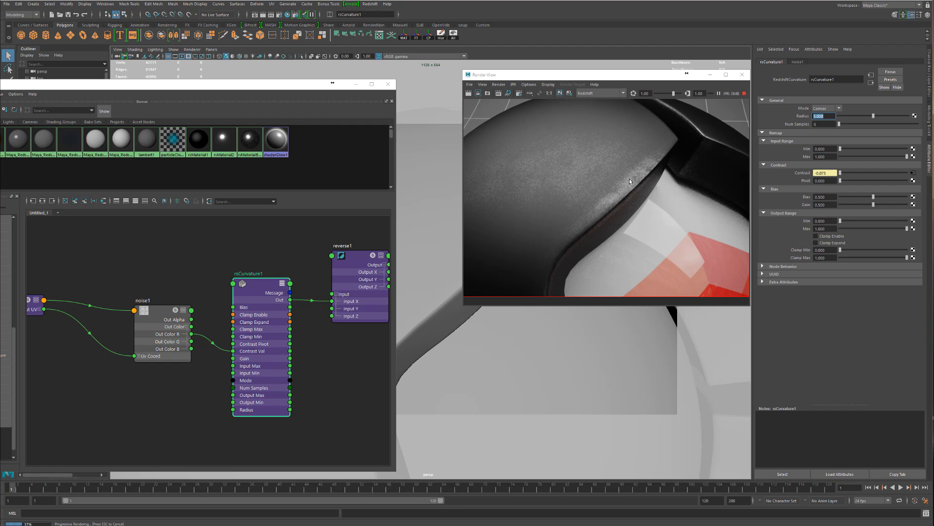
type("1")
key("Return")
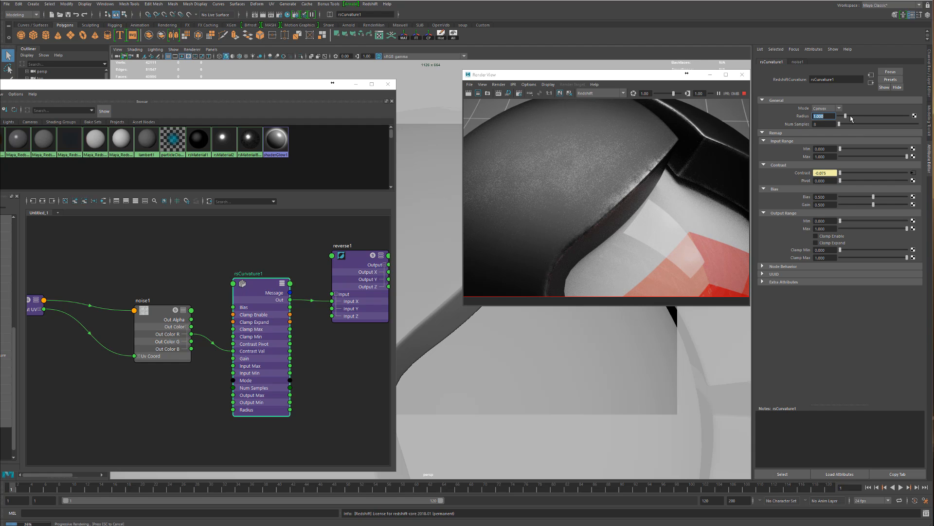
Step: Tighten ramp1's gradient by moving its black handle to about 0.8 and its white handle to about 0.93
middle_click_drag(298, 330, 150, 348, "alt")
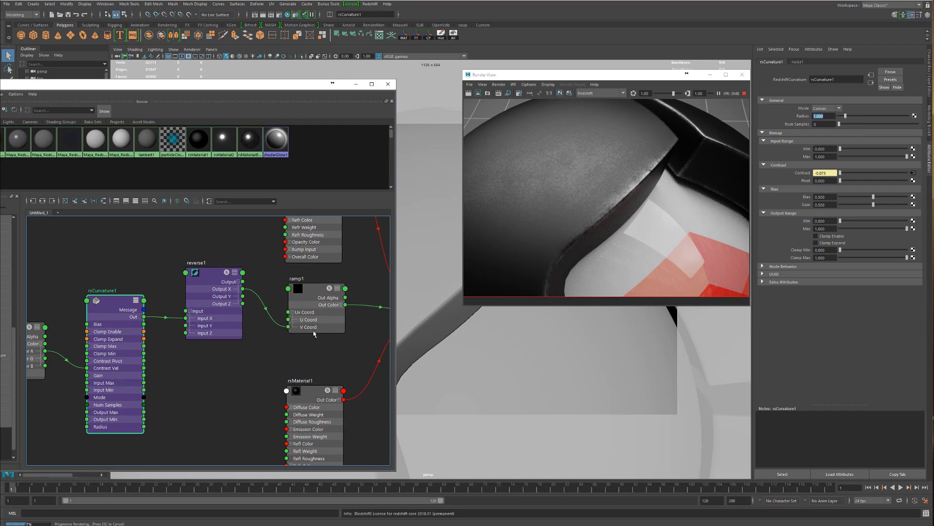
left_click(314, 301)
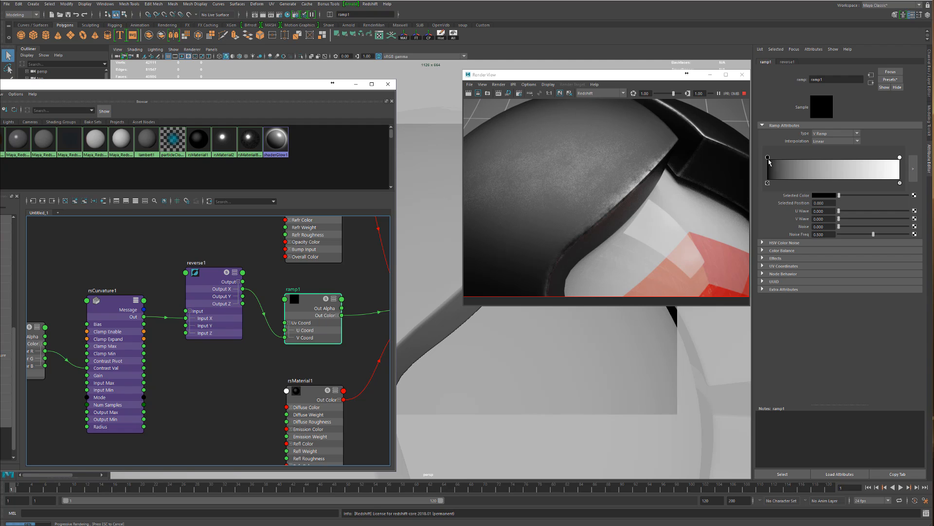
left_click_drag(768, 161, 915, 161)
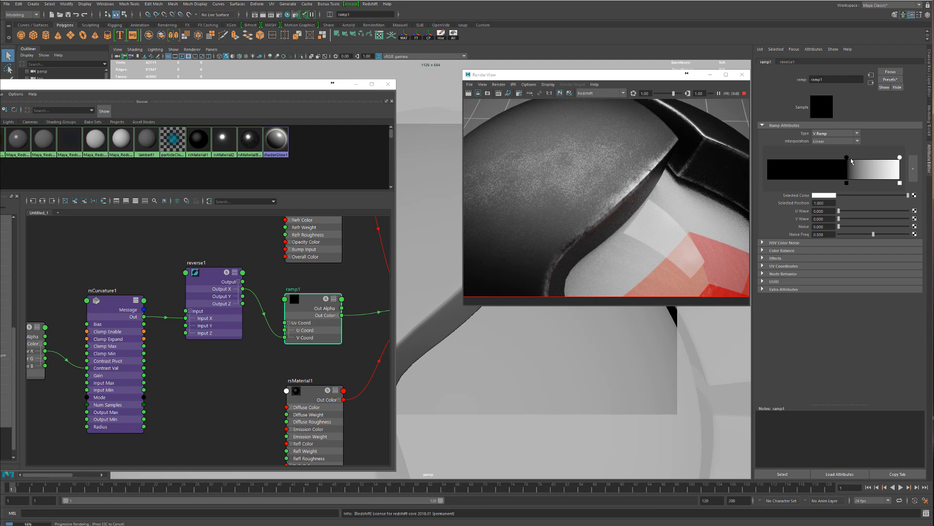
left_click_drag(847, 157, 891, 158)
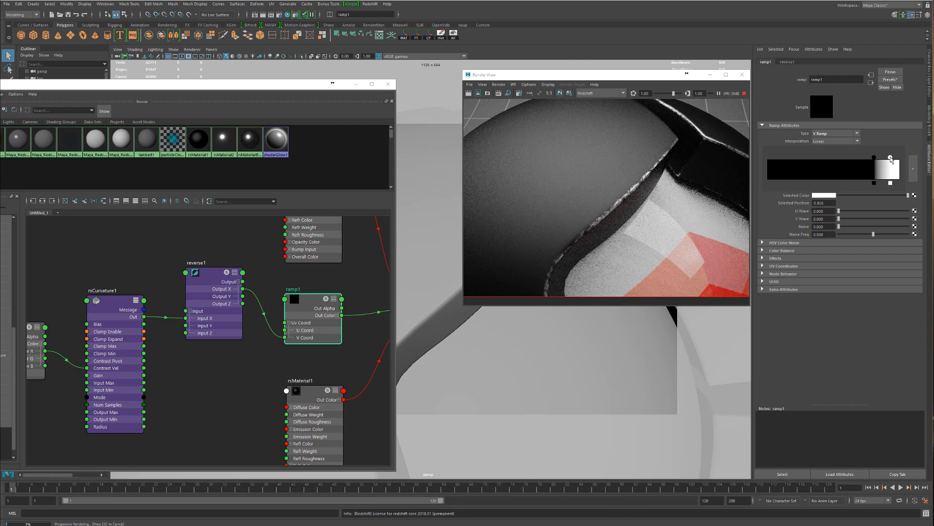
Step: Set rsCurvature1's Radius to about 1.846 and check the worn panel edge up close
left_click(114, 358)
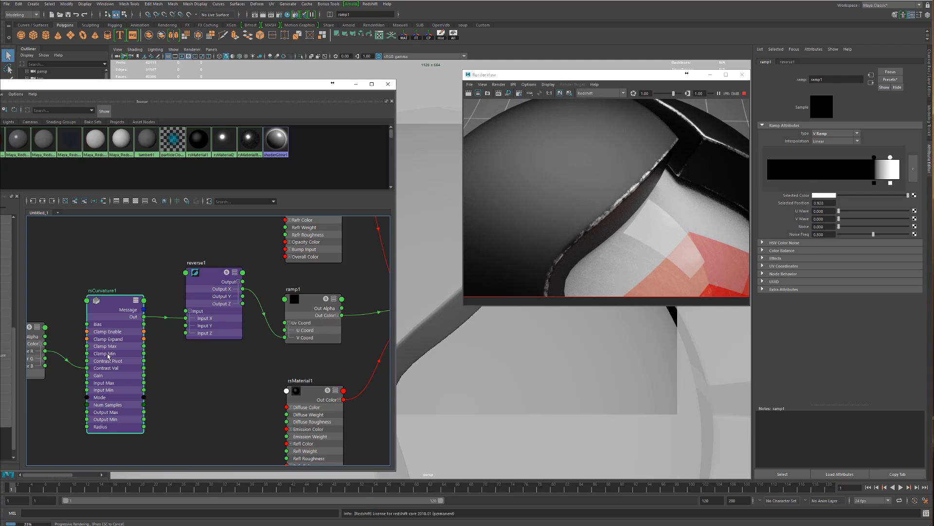
left_click_drag(847, 118, 852, 117)
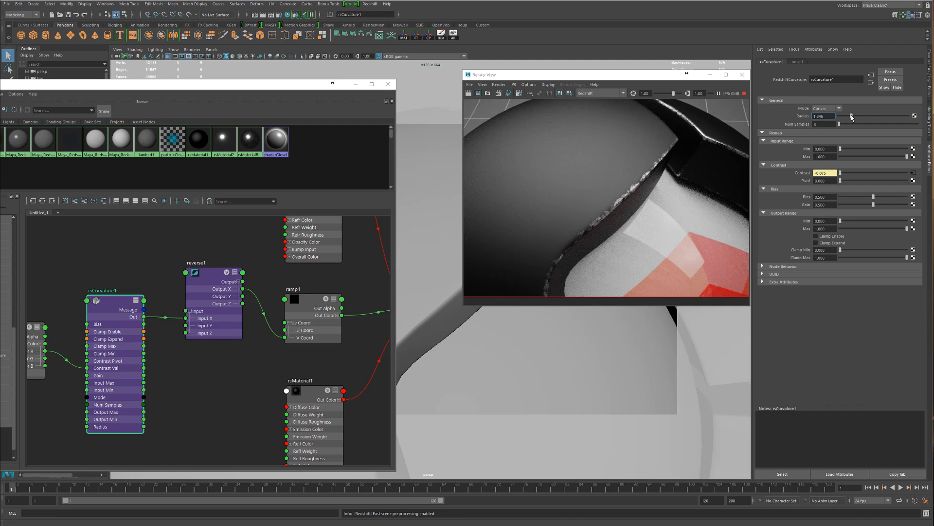
scroll(653, 166, "up", 4)
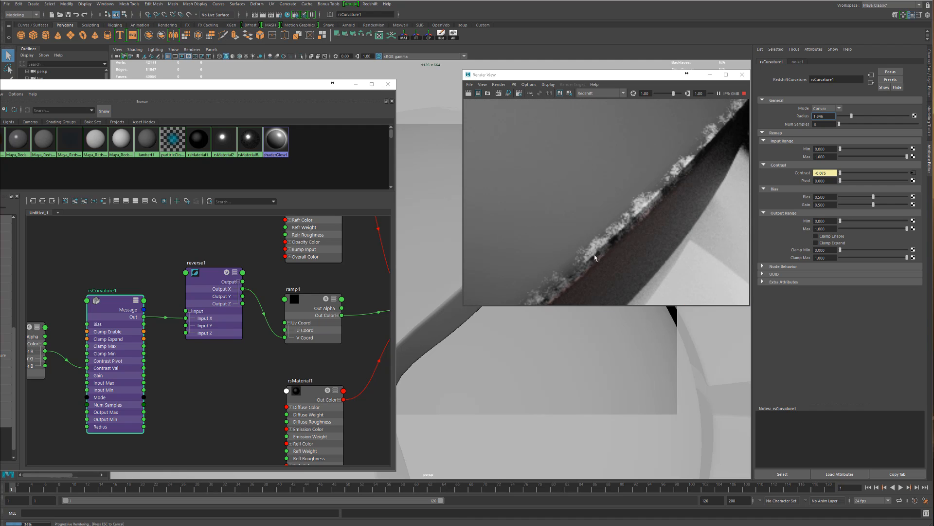
scroll(595, 257, "down", 5)
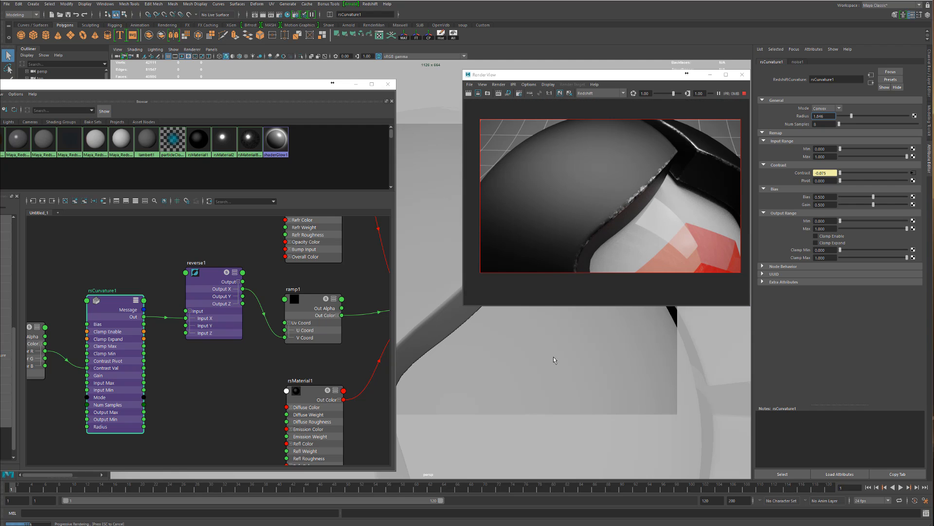
Step: Examine the edge wear across the whole shader ball from farther away and from other angles
scroll(570, 368, "down", 5)
left_click_drag(587, 377, 518, 278, "alt")
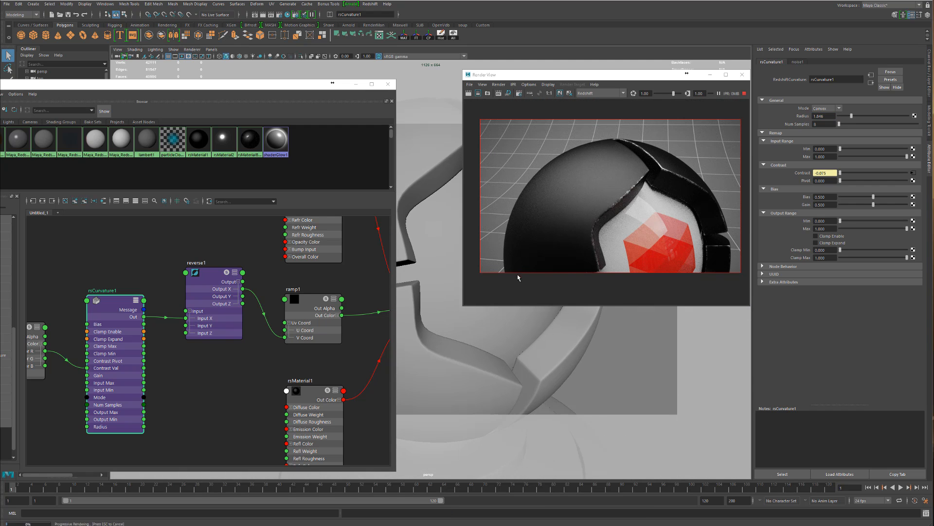
scroll(525, 335, "down", 4)
scroll(505, 345, "down", 1)
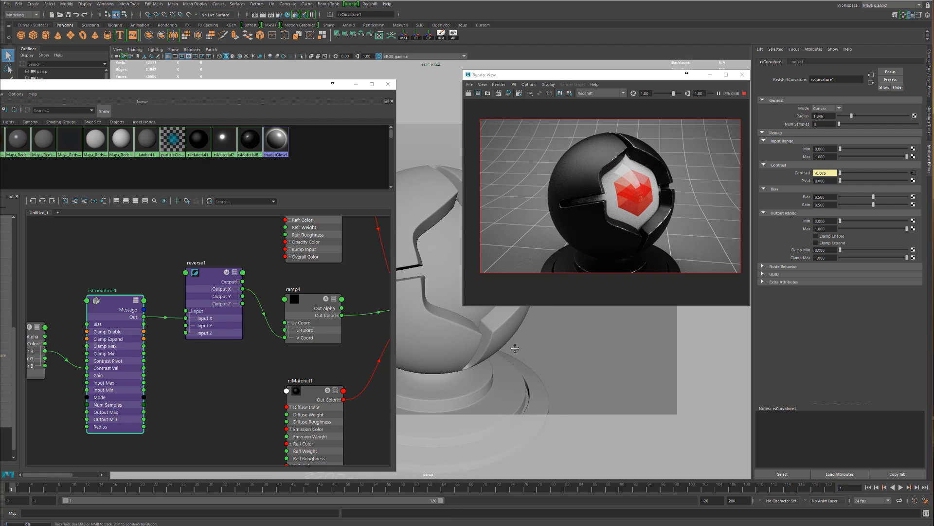
scroll(515, 348, "down", 3)
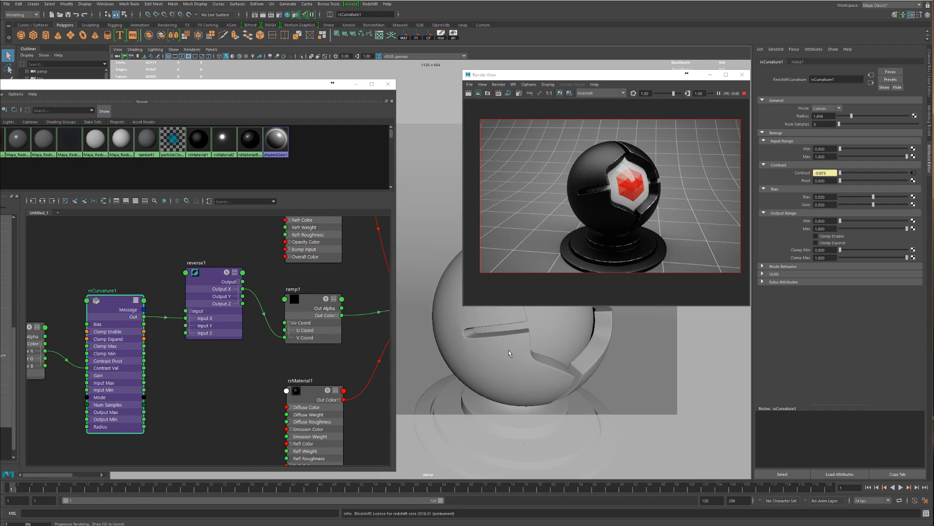
scroll(509, 354, "up", 5)
Step: Review the shading network by inspecting the attributes of rsMaterialBlender1, rsCurvature1 and rsMaterial2
middle_click_drag(349, 297, 184, 281, "alt")
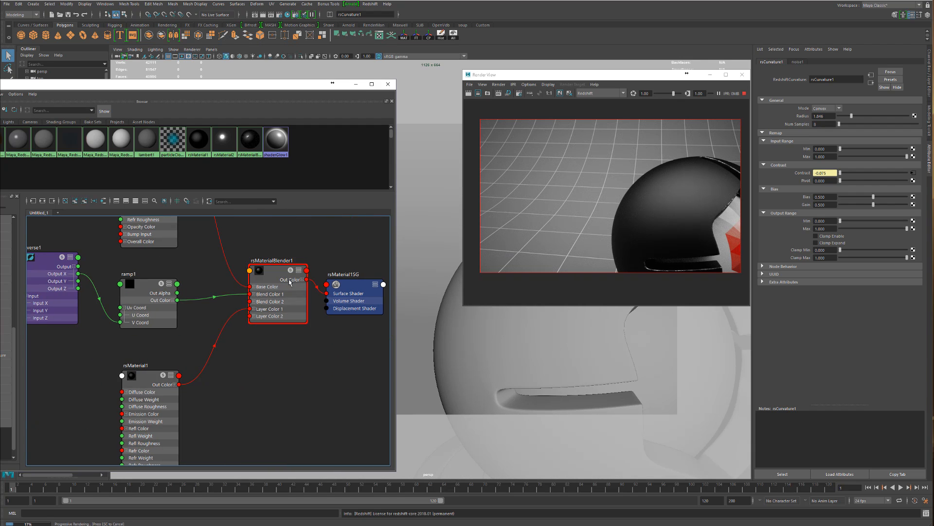
left_click_drag(290, 282, 290, 278)
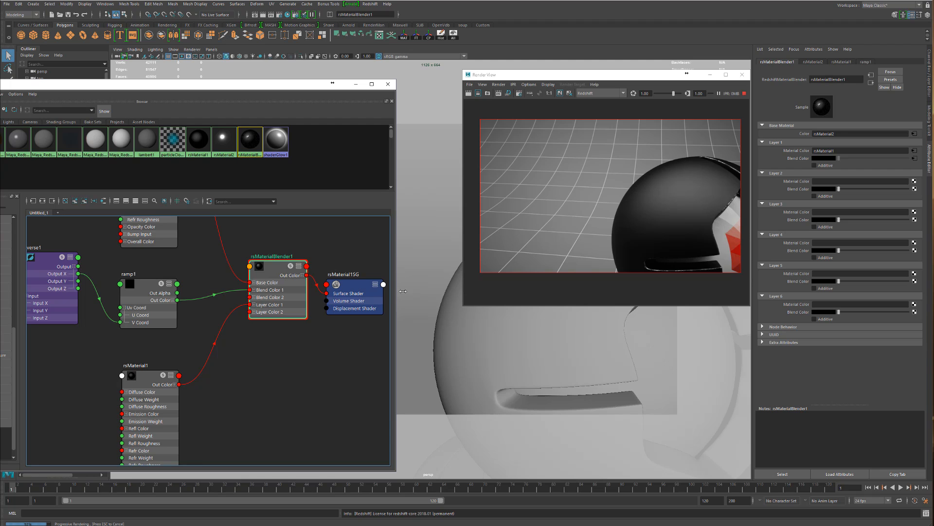
middle_click_drag(237, 273, 376, 320, "alt")
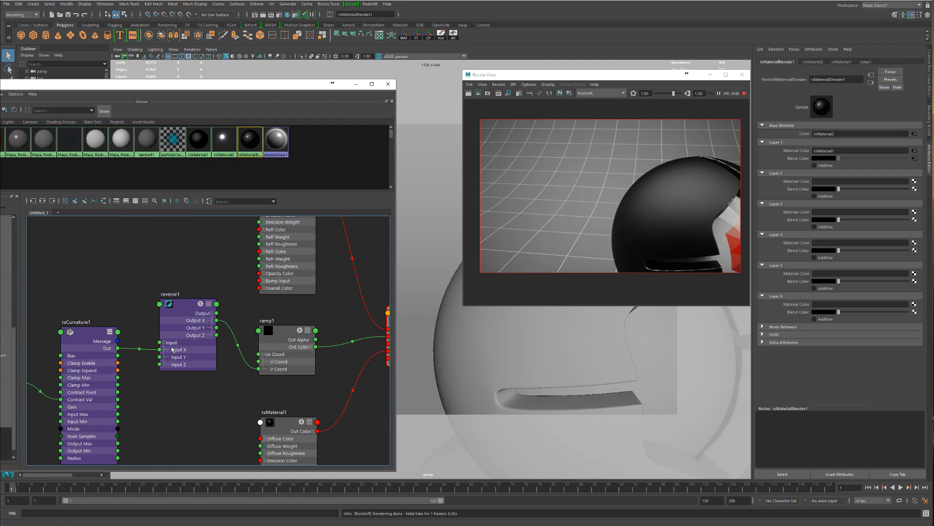
left_click_drag(76, 361, 70, 364)
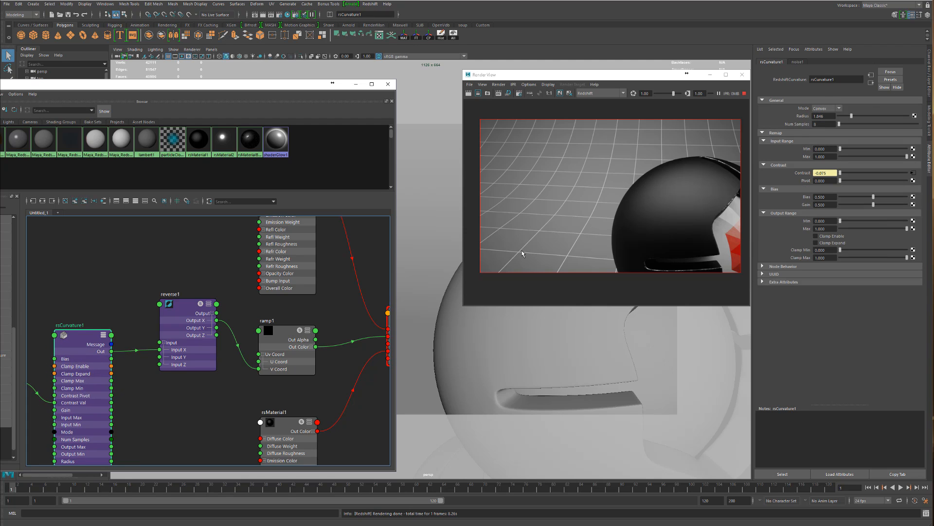
middle_click_drag(305, 292, 223, 357, "alt")
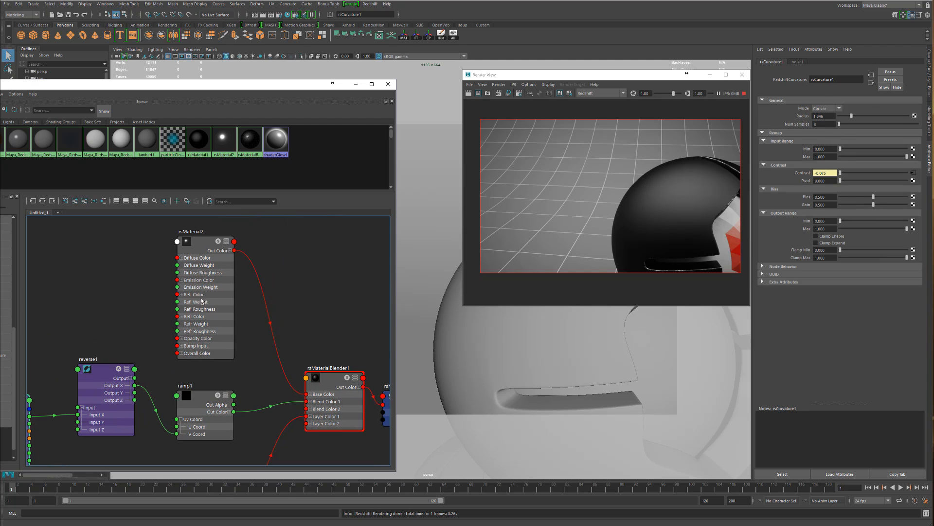
left_click_drag(202, 301, 213, 301)
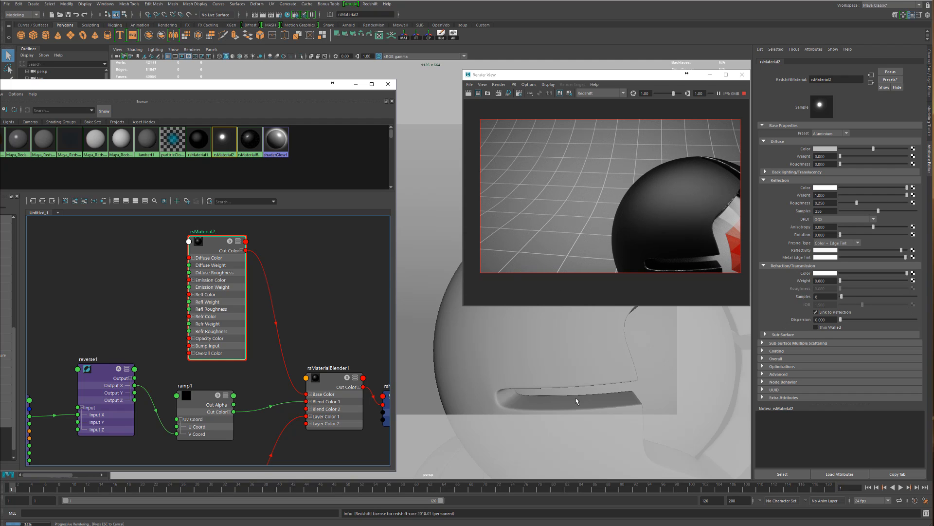
Step: Frame the rim of the shader ball's base closely in the render to examine its edge wear
left_click_drag(536, 375, 502, 365, "alt")
right_click_drag(501, 365, 390, 338, "alt")
middle_click_drag(531, 343, 530, 317, "alt")
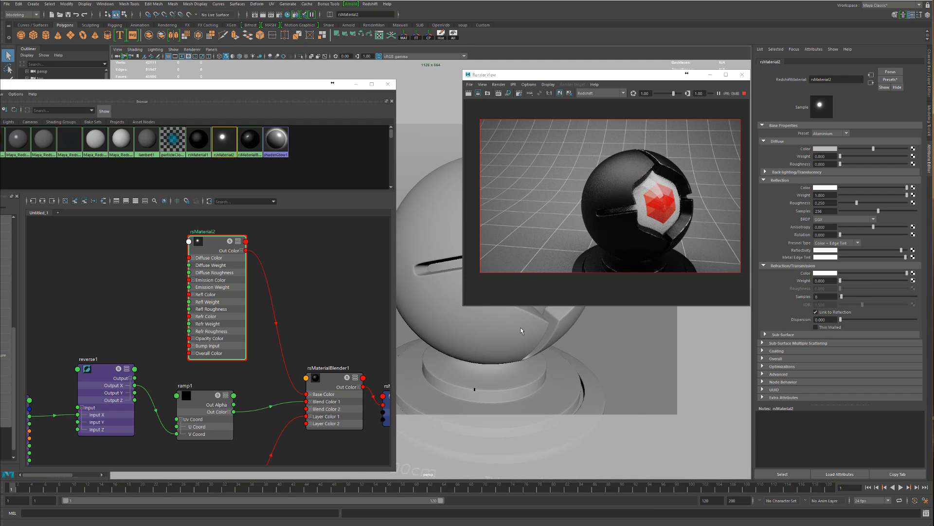
right_click_drag(521, 327, 501, 351, "alt")
middle_click_drag(496, 352, 506, 336, "alt")
right_click_drag(514, 341, 601, 356, "alt")
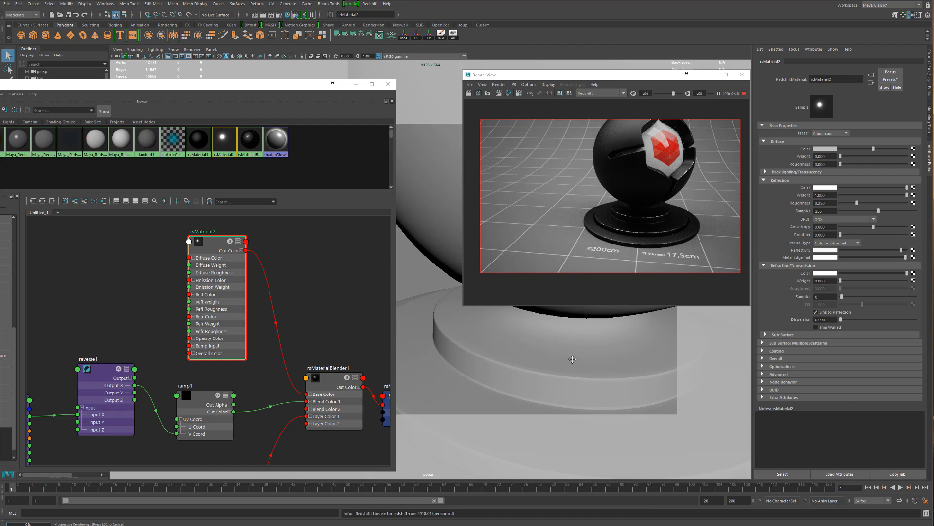
middle_click_drag(530, 335, 480, 338, "alt")
right_click_drag(479, 338, 571, 358, "alt")
left_click_drag(506, 356, 513, 370, "alt")
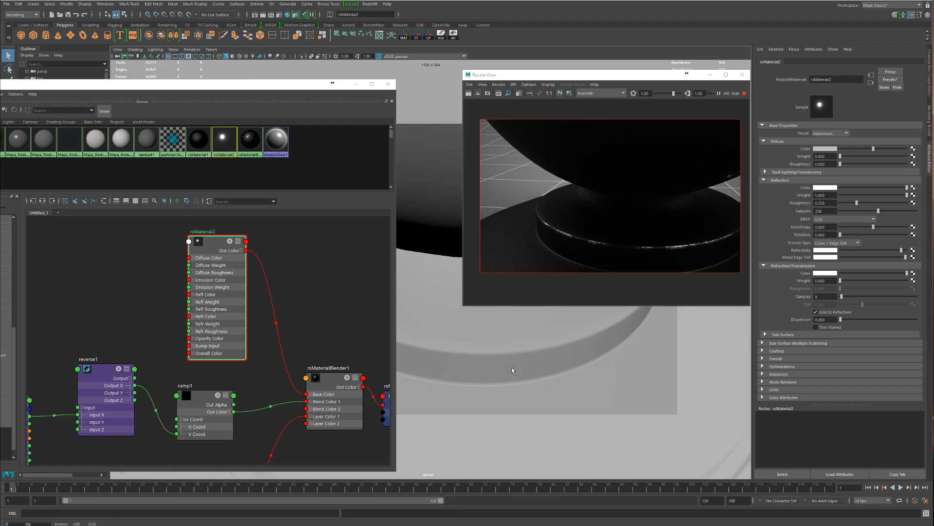
right_click_drag(518, 345, 657, 351, "alt")
middle_click_drag(597, 367, 595, 293, "alt")
Step: Enlarge the Render View window and inspect the worn highlights along the base's rim
left_click_drag(462, 309, 198, 406)
scroll(417, 308, "up", 3)
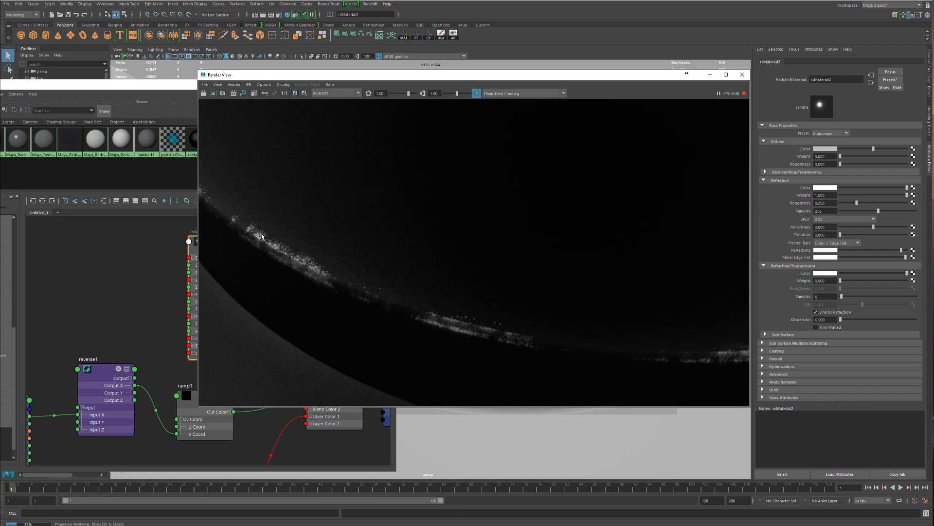
scroll(524, 267, "down", 4)
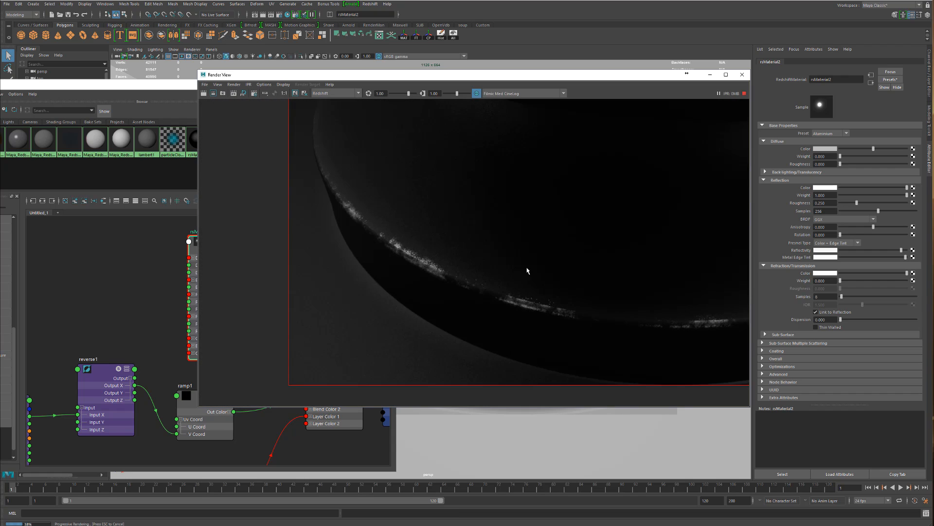
middle_click_drag(590, 265, 473, 284, "alt")
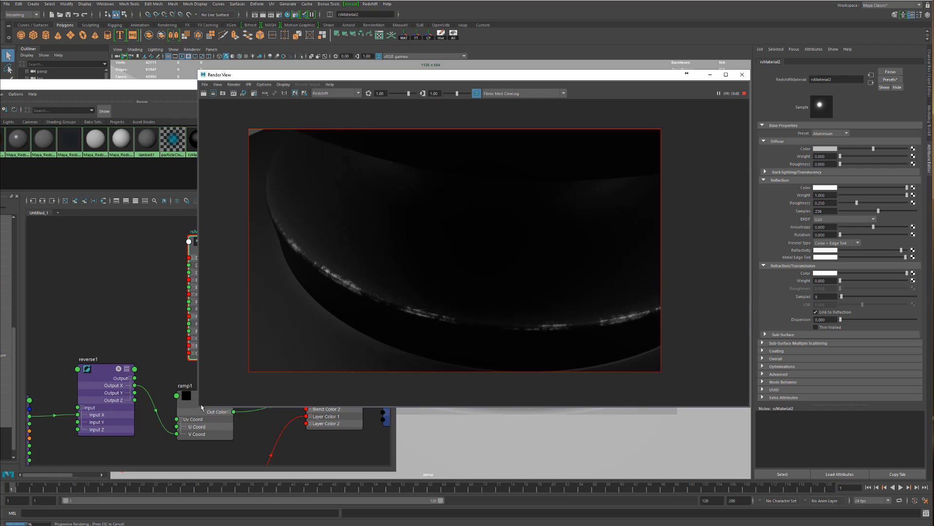
Step: Shrink the Render View window and reframe the render from the base's rim to the whole stepped base beneath the ball
left_click_drag(196, 406, 384, 344)
scroll(521, 219, "up", 5)
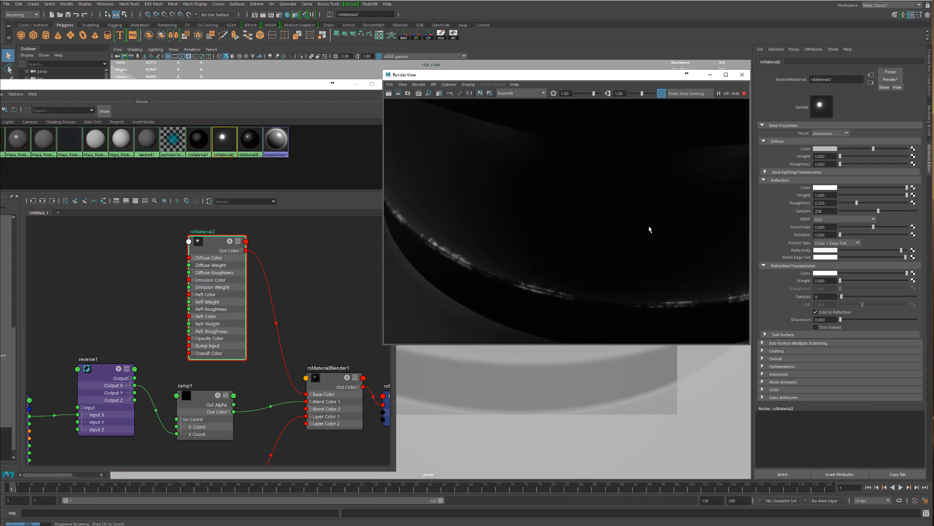
right_click_drag(635, 224, 542, 235, "alt")
middle_click_drag(542, 235, 523, 226, "alt")
right_click_drag(523, 225, 546, 227, "alt")
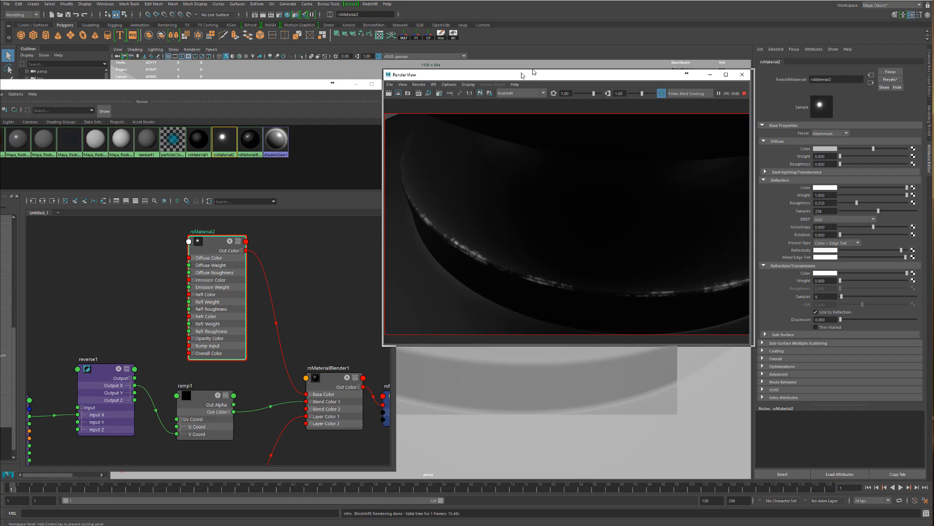
left_click_drag(527, 74, 665, 50)
left_click_drag(475, 191, 553, 328, "alt")
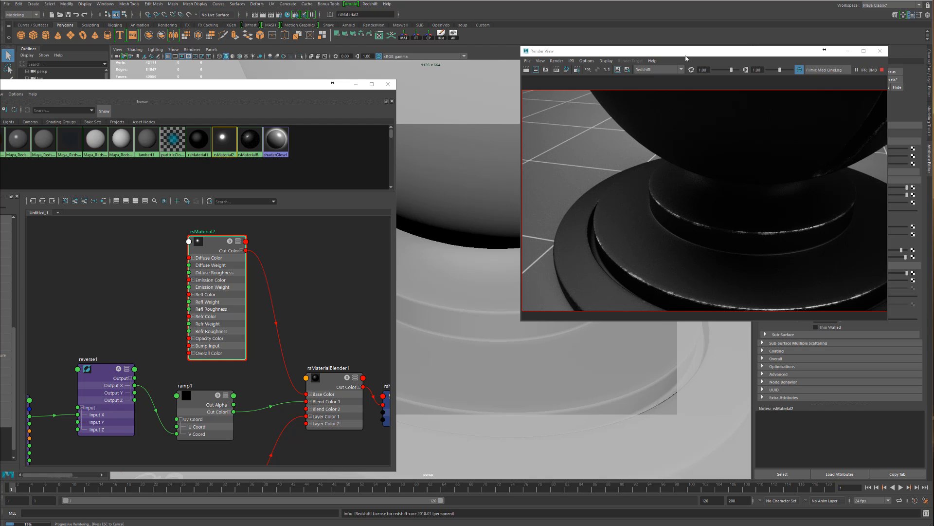
left_click_drag(686, 58, 572, 71)
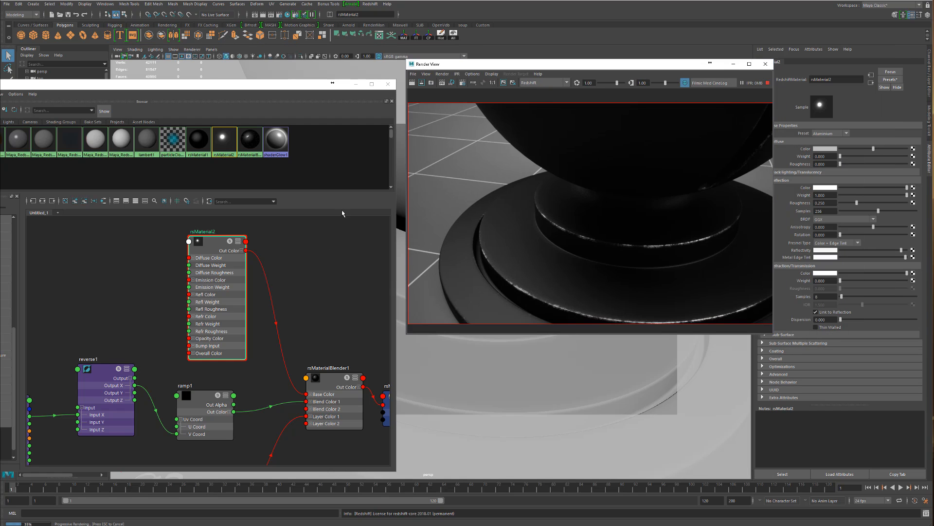
Step: Duplicate the place2dTexture1, noise1, rsCurvature1, reverse1 and ramp1 chain and place the copy below the original network
key("a")
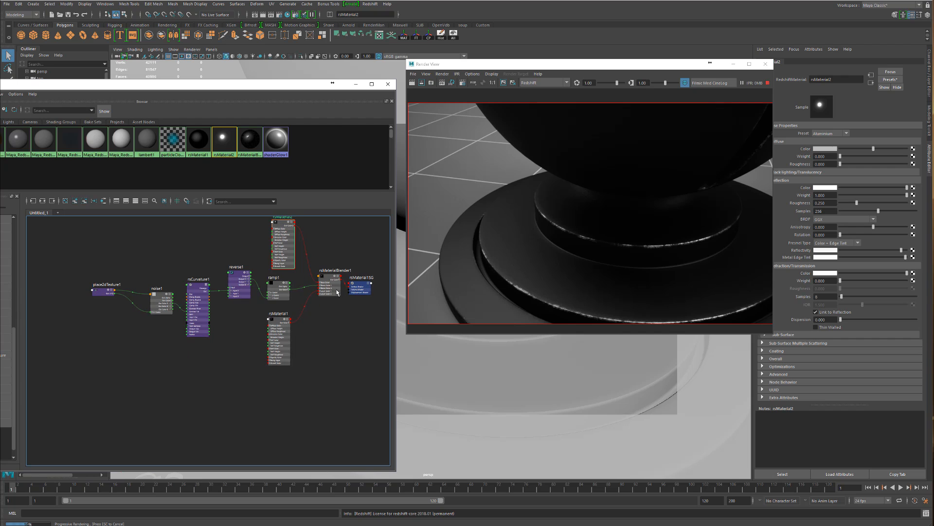
right_click_drag(212, 327, 265, 334, "alt")
middle_click_drag(269, 319, 218, 367, "alt")
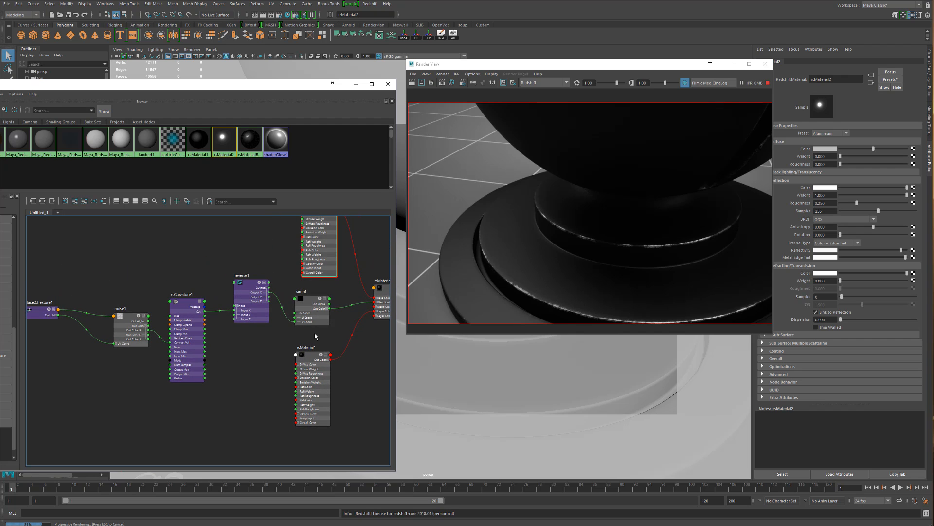
left_click_drag(316, 336, 22, 289)
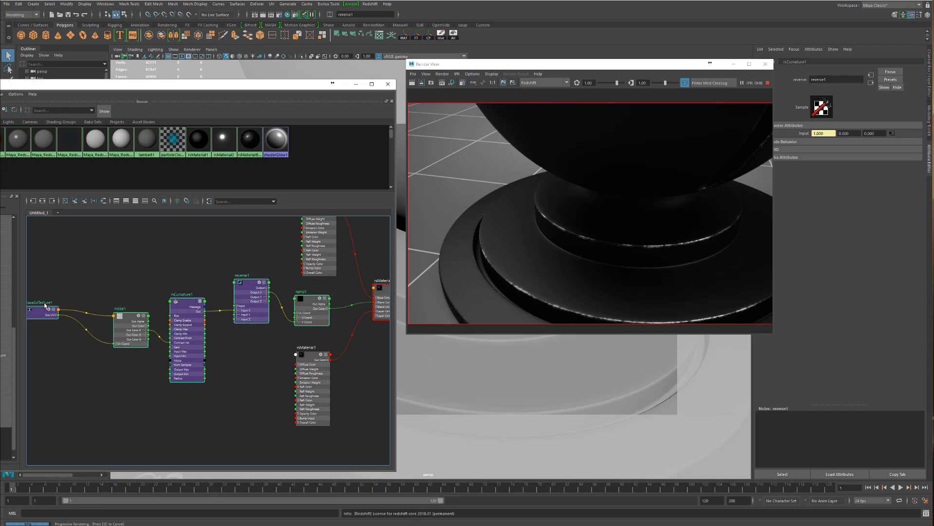
middle_click_drag(95, 462, 102, 399, "alt")
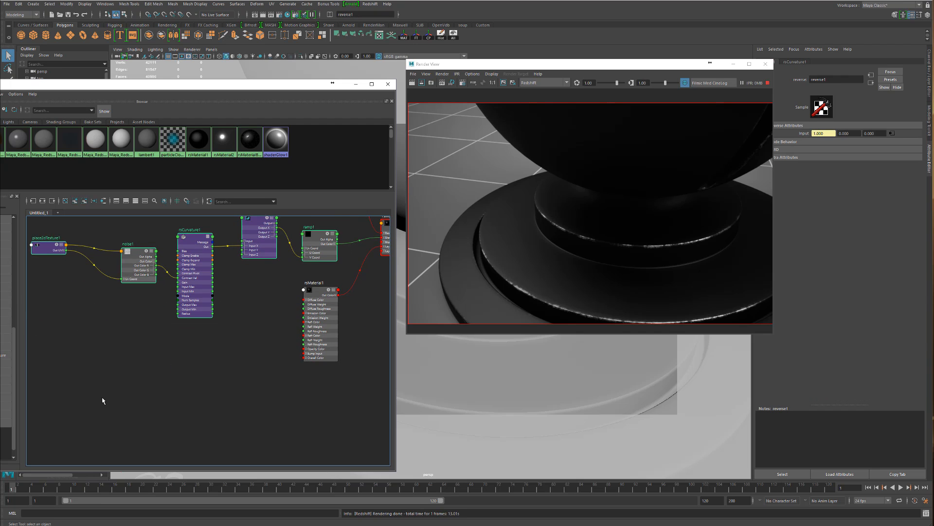
key("ctrl+v")
mouse_move(275, 383)
left_mouse_down()
mouse_move(200, 381)
mouse_move(281, 382)
left_mouse_up()
Step: Set the mode of the duplicated curvature node to Concave
left_click(204, 396)
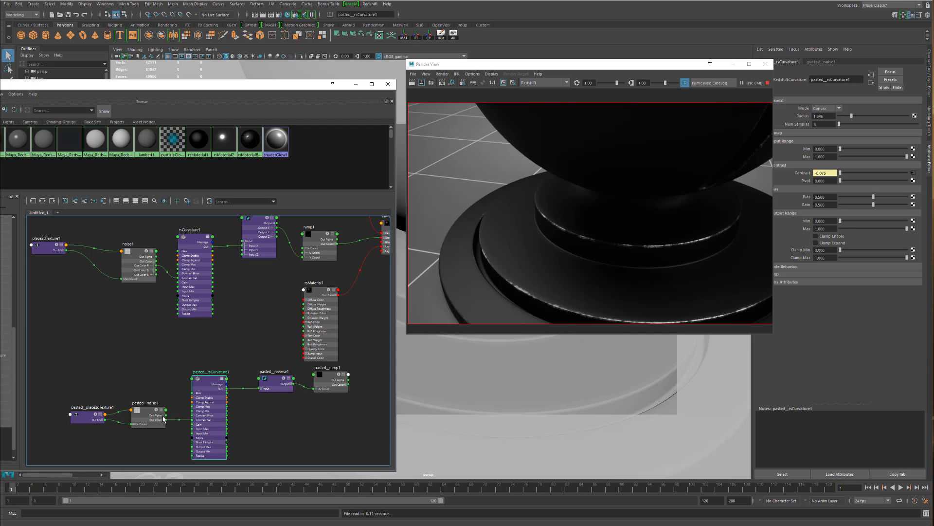
left_click(824, 108)
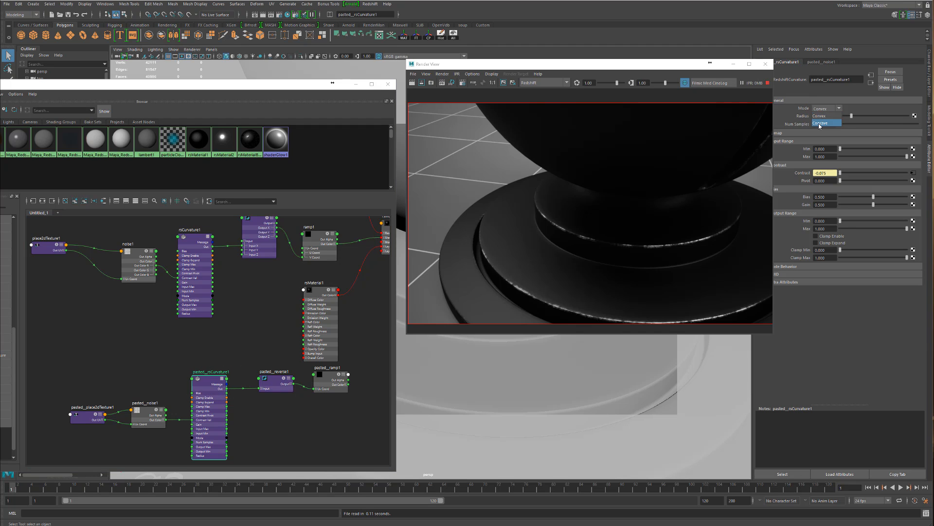
left_click(823, 123)
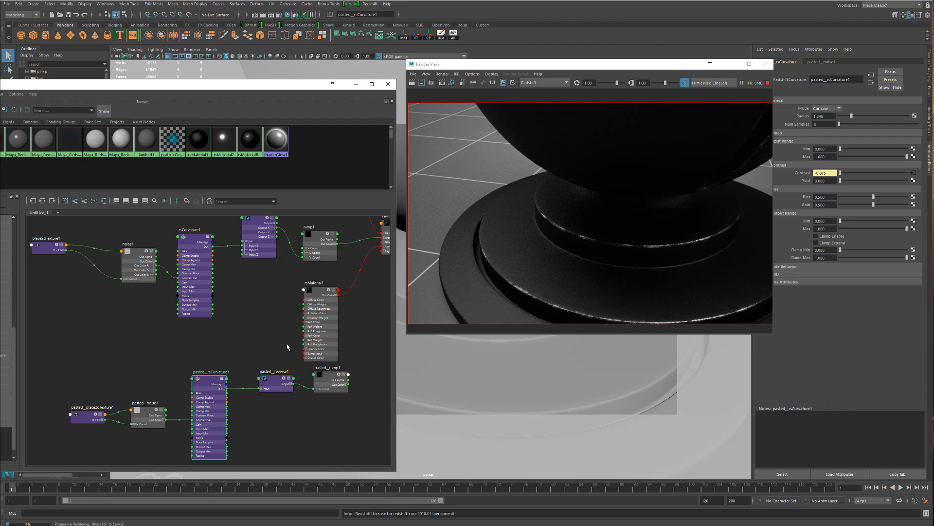
Step: Tidy the duplicated ramp and its neighbouring nodes, and move rsMaterial1 closer to the Material Blender
middle_click_drag(294, 415, 180, 434, "alt")
left_click_drag(203, 400, 208, 414)
left_click_drag(155, 396, 140, 422)
left_click_drag(217, 407, 188, 419)
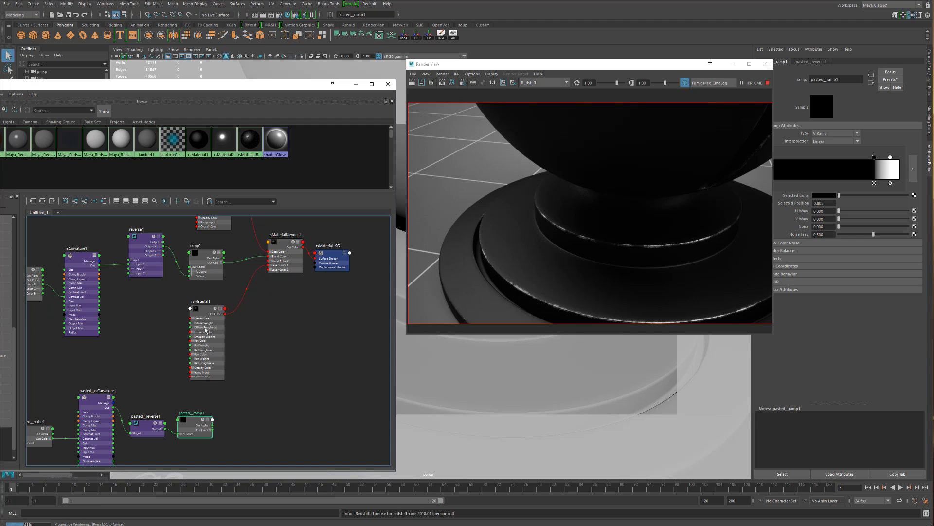
mouse_move(206, 331)
left_mouse_down()
mouse_move(226, 316)
mouse_move(204, 314)
left_mouse_up()
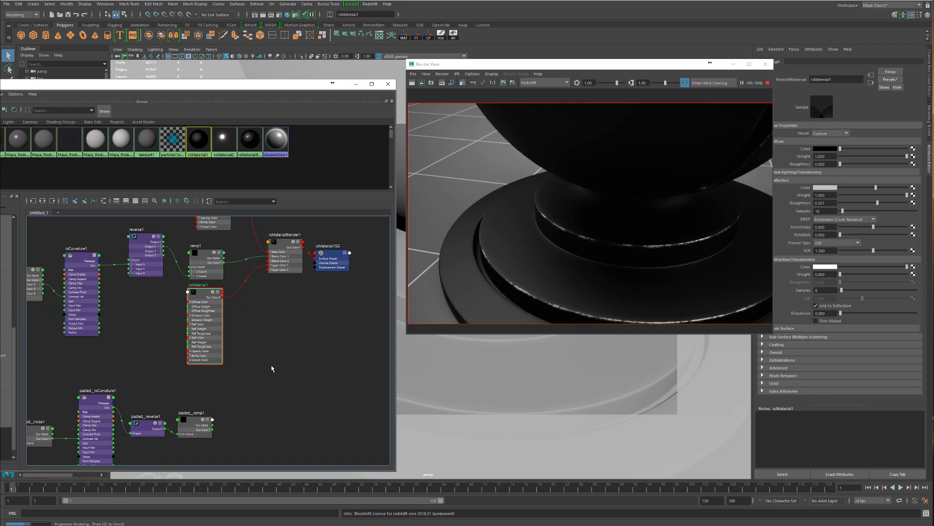
Step: Create a new RedshiftMaterial node beside the duplicated chain and delete the shading group attached to it
left_click_drag(273, 368, 331, 374)
type("mate")
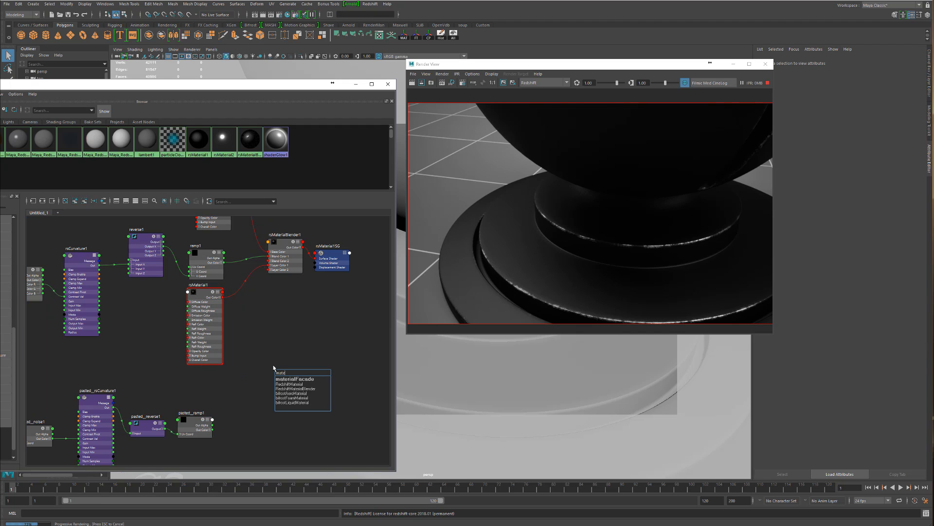
key("Down")
key("Down")
key("Return")
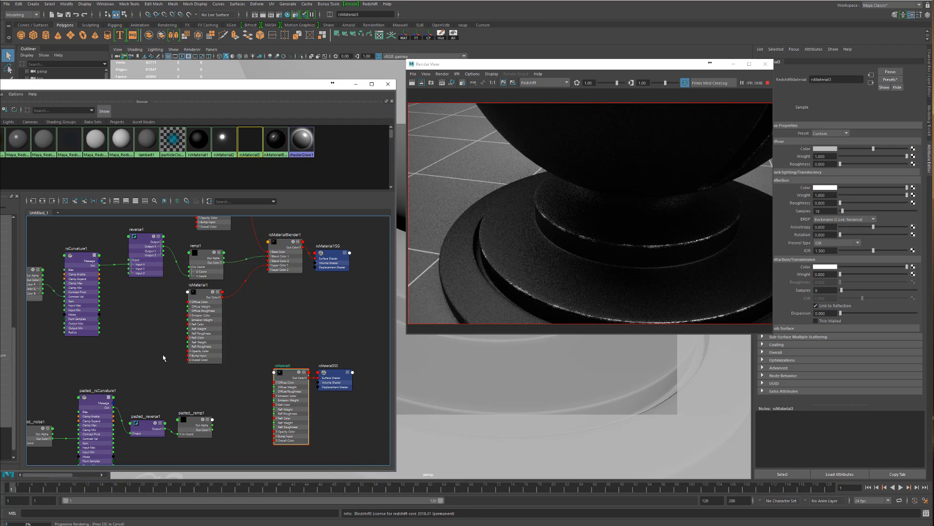
left_click_drag(339, 380, 367, 310)
key("Delete")
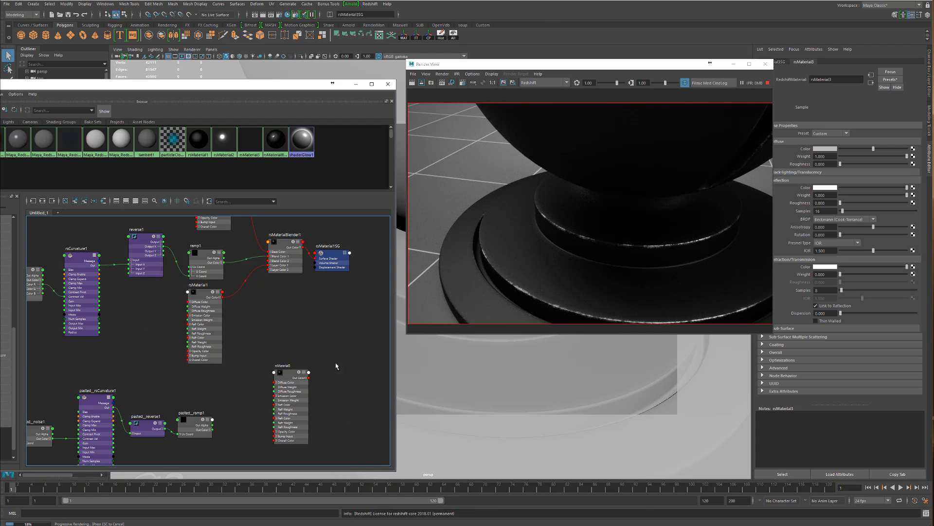
Step: Rename the new Redshift material as dirt and place its node below rsMaterial1
left_click_drag(293, 372, 276, 380)
double_click(833, 80)
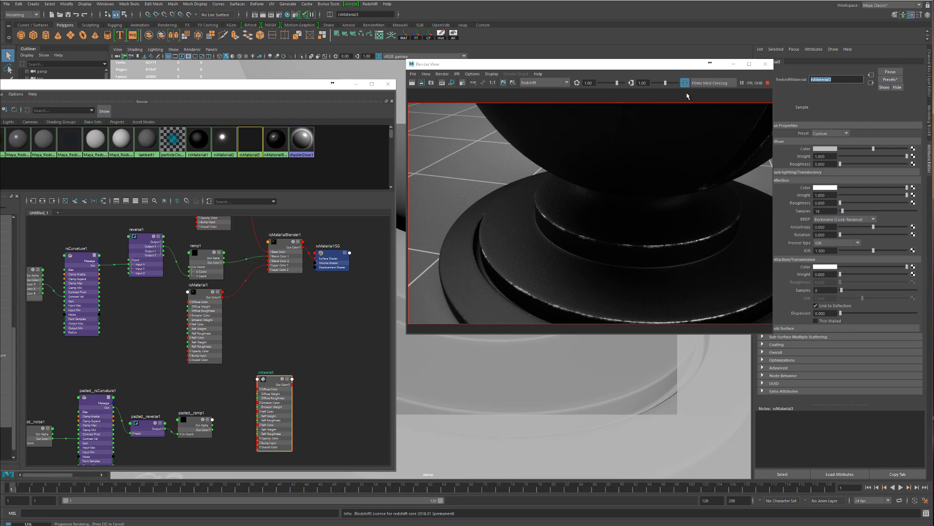
type("dirt")
key("Return")
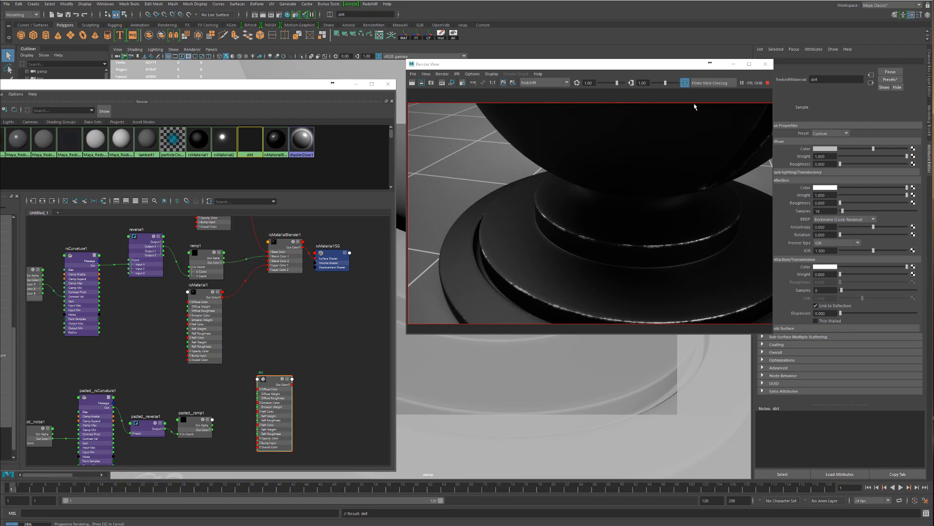
left_click_drag(267, 389, 257, 370)
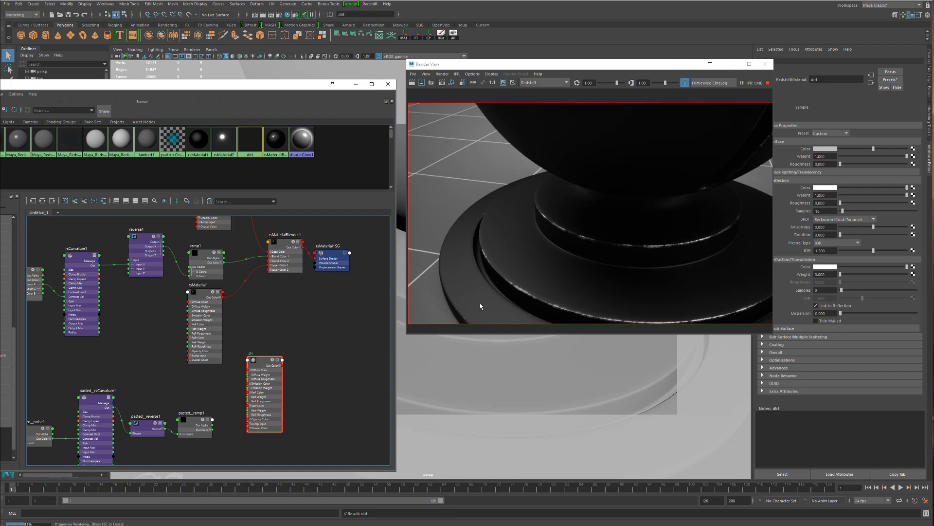
Step: Give the dirt material a dark brown diffuse color, a reflection weight of 0 and slightly more diffuse roughness
left_click(818, 147)
left_click(819, 151)
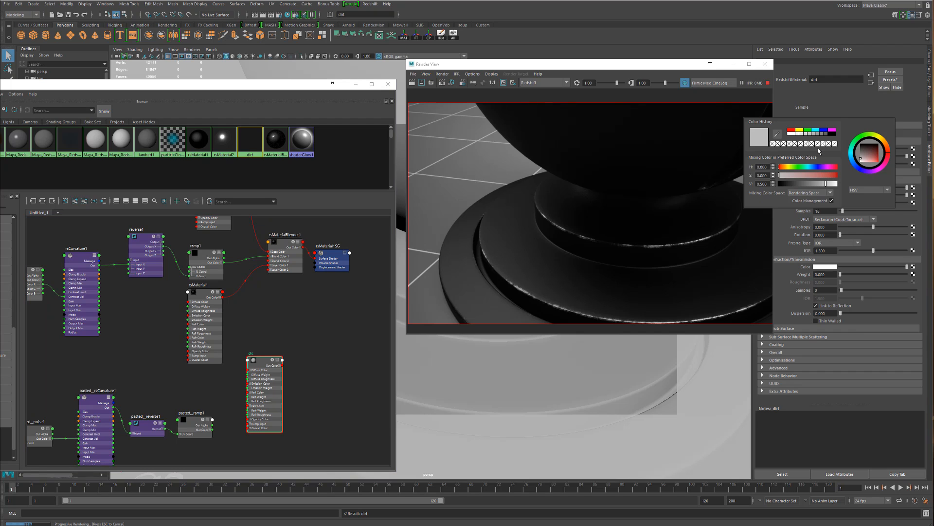
mouse_move(805, 175)
left_mouse_down()
mouse_move(833, 176)
mouse_move(781, 167)
mouse_move(794, 185)
left_mouse_up()
left_click(827, 176)
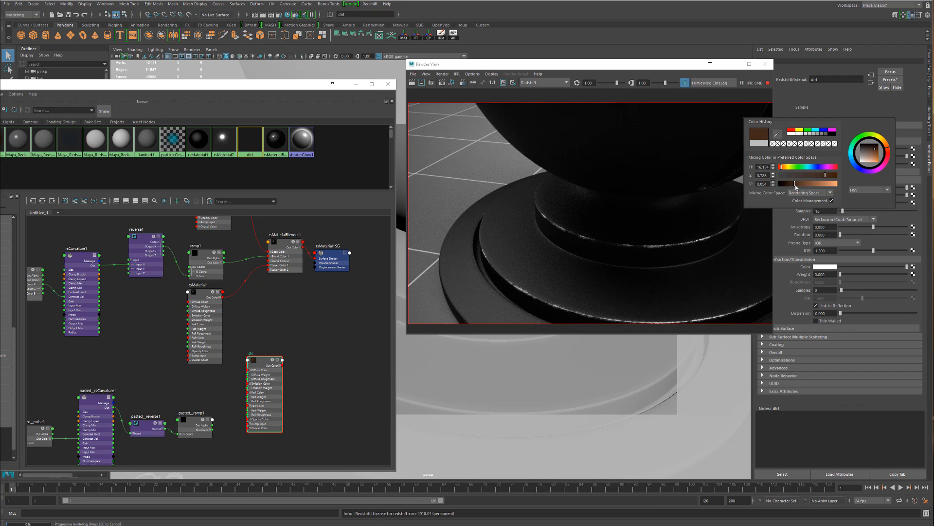
left_click_drag(793, 186, 797, 186)
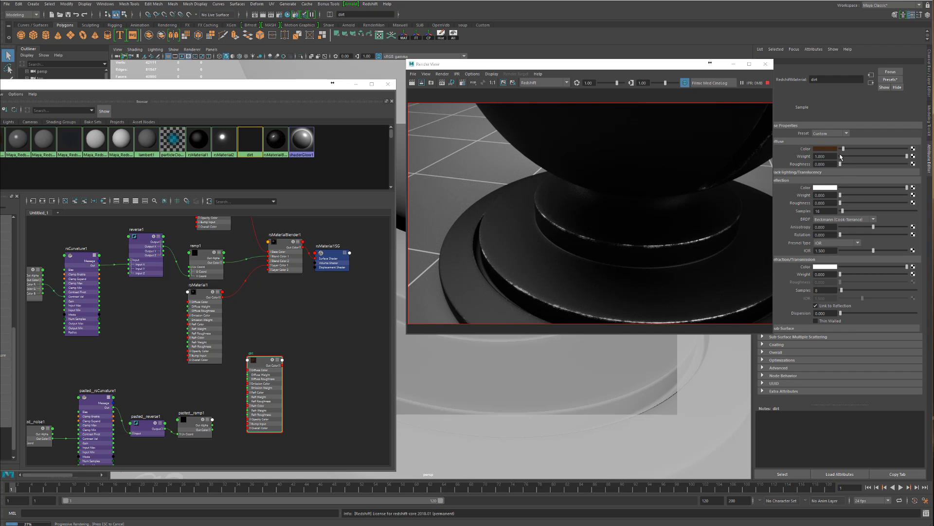
left_click_drag(841, 164, 852, 164)
Step: Assign dirt as the Layer 2 material color of rsMaterialBlender1 and pasted__ramp1 as the Layer 2 blend color
left_click_drag(281, 390, 276, 360)
left_click(285, 256)
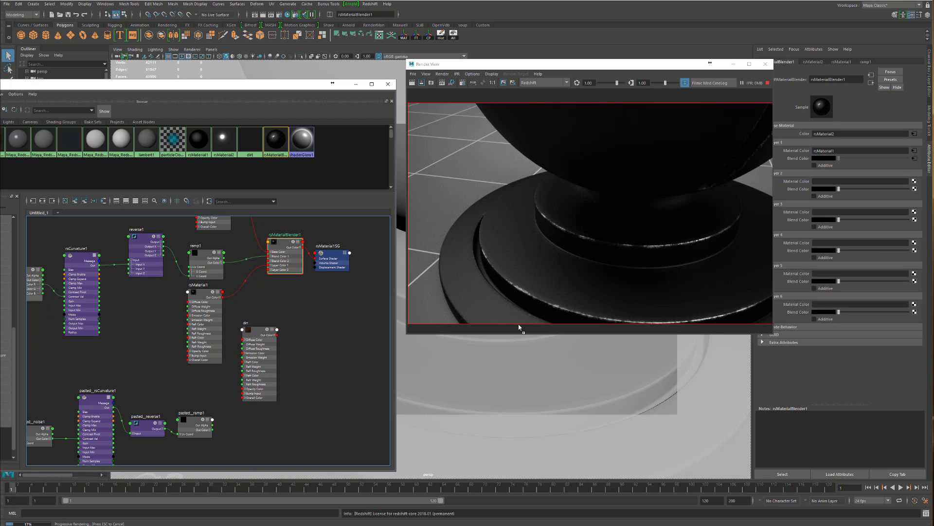
middle_click_drag(519, 327, 787, 183)
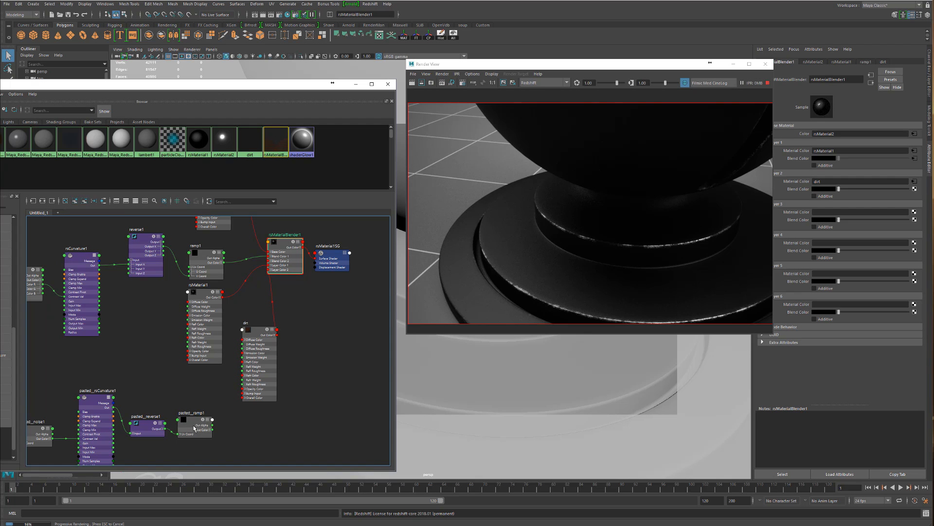
middle_click_drag(194, 428, 799, 193)
middle_click_drag(799, 193, 798, 193)
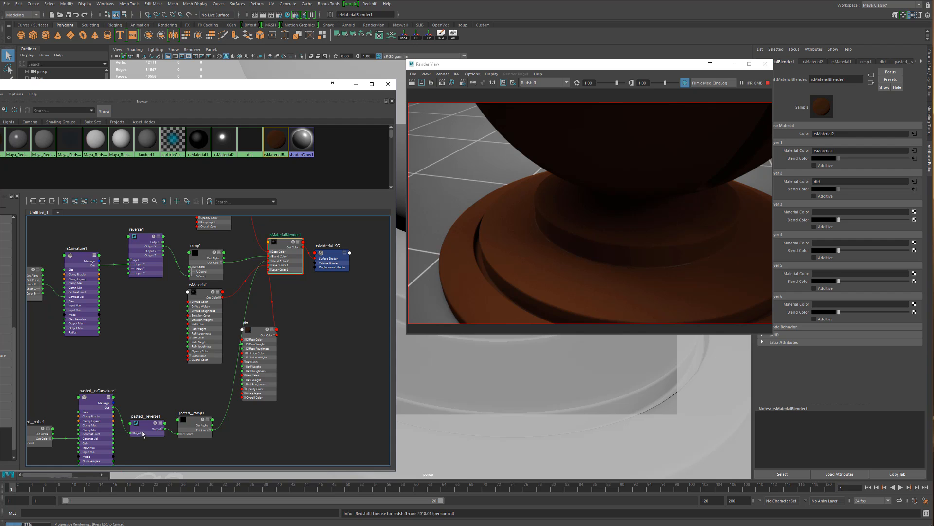
Step: Reposition pasted__reverse1 in the graph and reframe the render to show the whole shader ball
left_click_drag(142, 433, 144, 422)
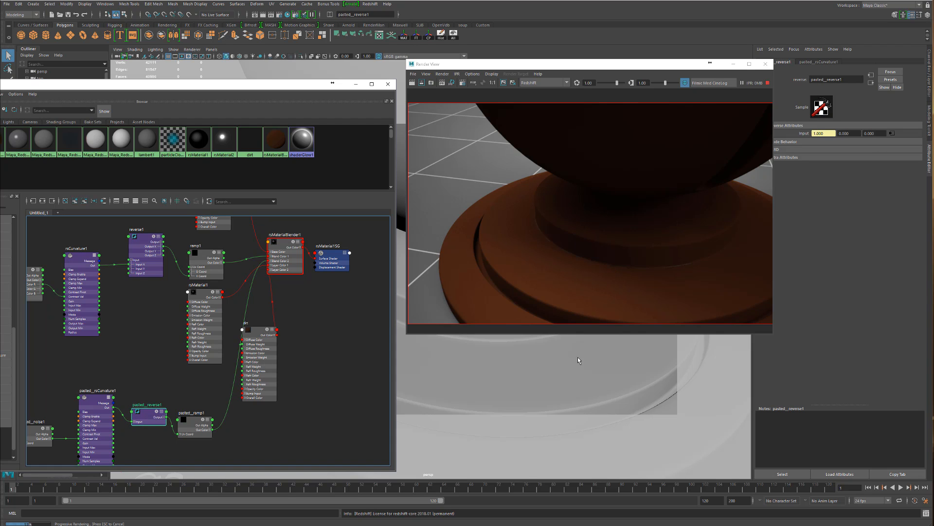
right_click_drag(578, 360, 442, 379, "alt")
middle_click_drag(473, 340, 502, 375, "alt")
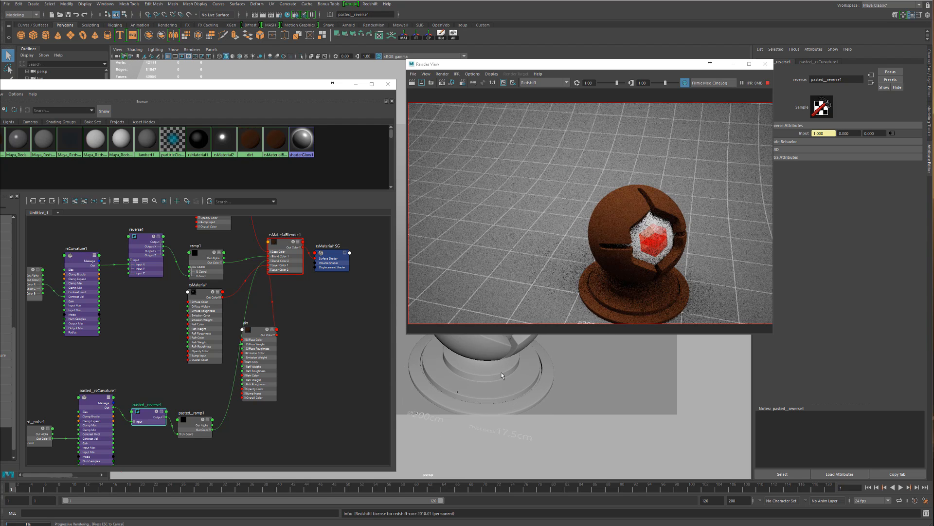
left_click_drag(503, 376, 512, 356, "alt")
middle_click_drag(467, 401, 465, 356, "alt")
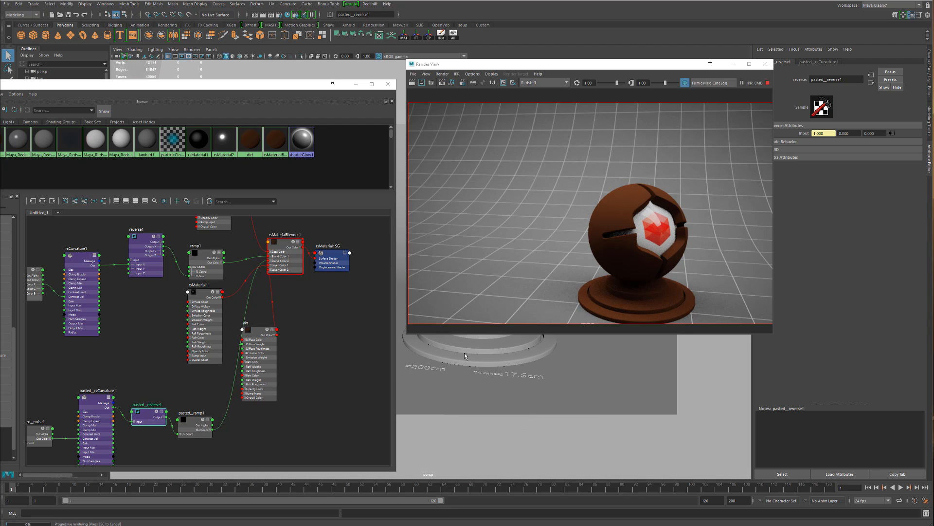
Step: Spread the black and white markers of pasted__ramp1 to opposite ends of the gradient
left_click_drag(192, 424, 197, 417)
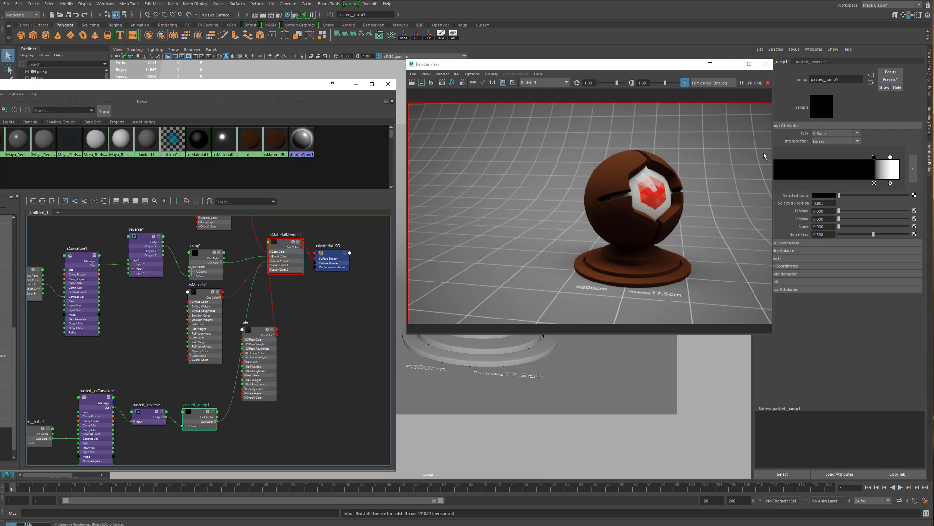
left_click_drag(640, 65, 539, 55)
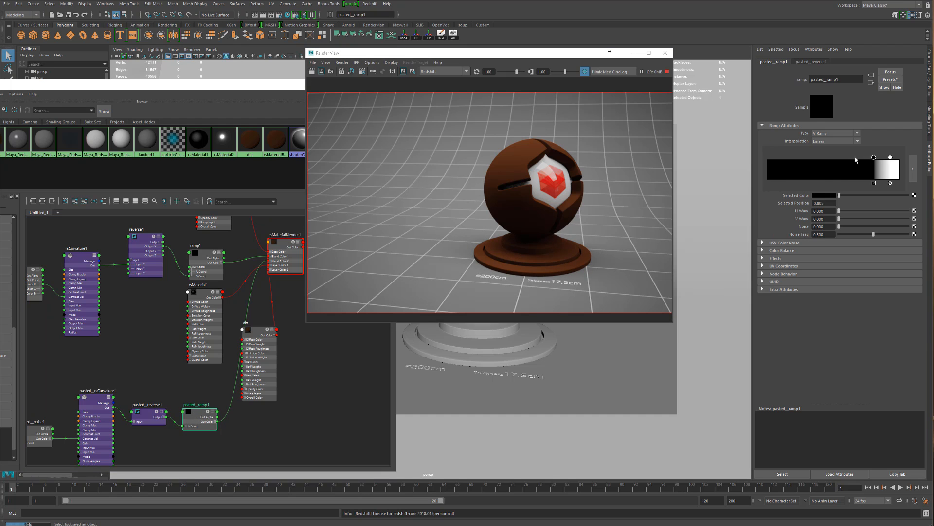
left_click_drag(874, 157, 767, 158)
left_click_drag(890, 157, 900, 157)
Step: Try a radius of 0.001 on pasted__rsCurvature1, then set the radius to 1
left_click_drag(114, 412, 115, 415)
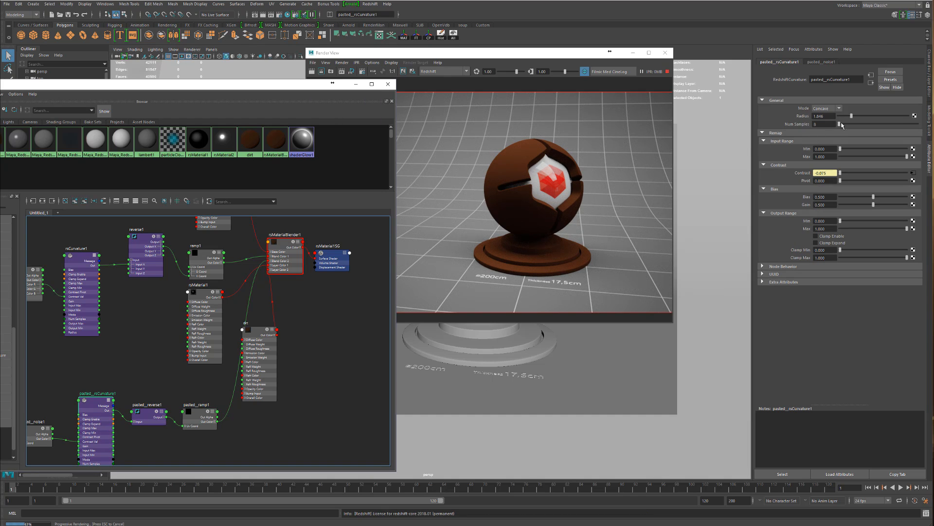
left_click(820, 116)
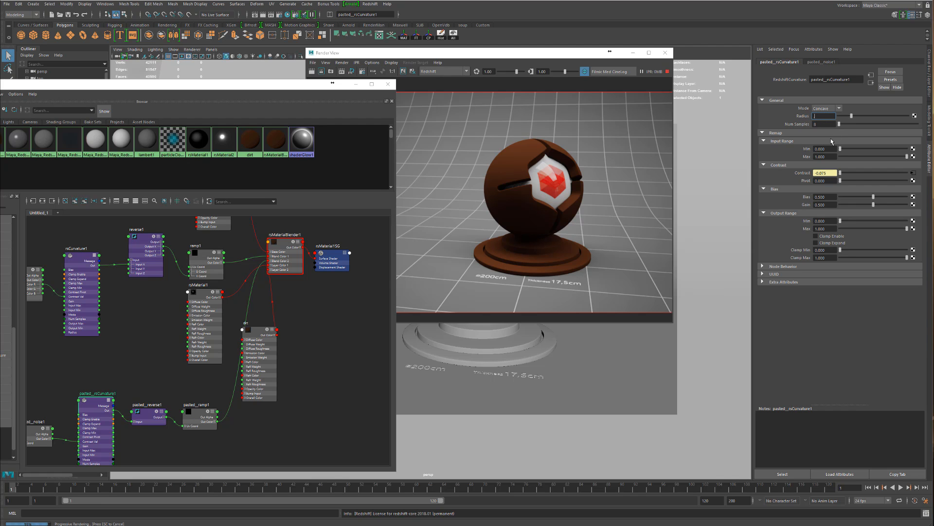
type("0.001")
key("Return")
type("1")
key("Return")
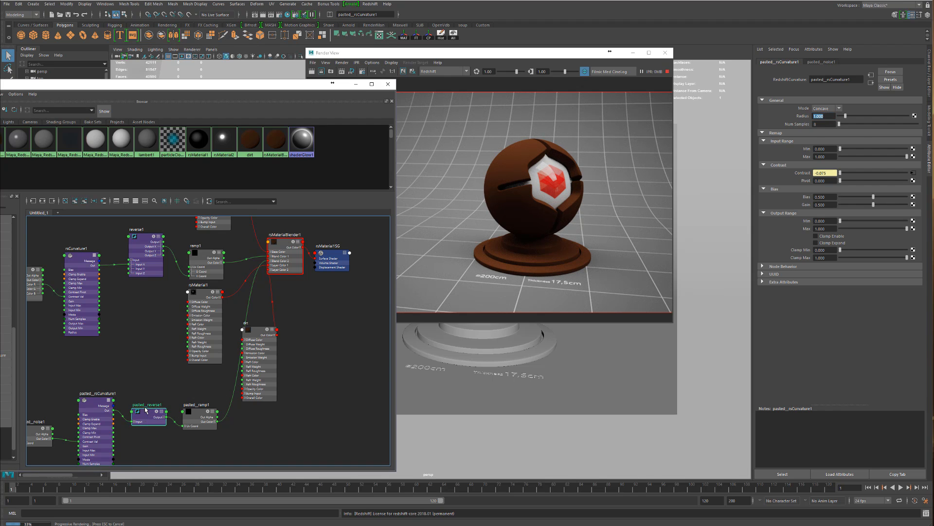
Step: Connect the Out of pasted__rsCurvature1 directly to the V Coord of pasted__ramp1 and delete pasted__reverse1
left_click(157, 418)
scroll(156, 414, "up", 6)
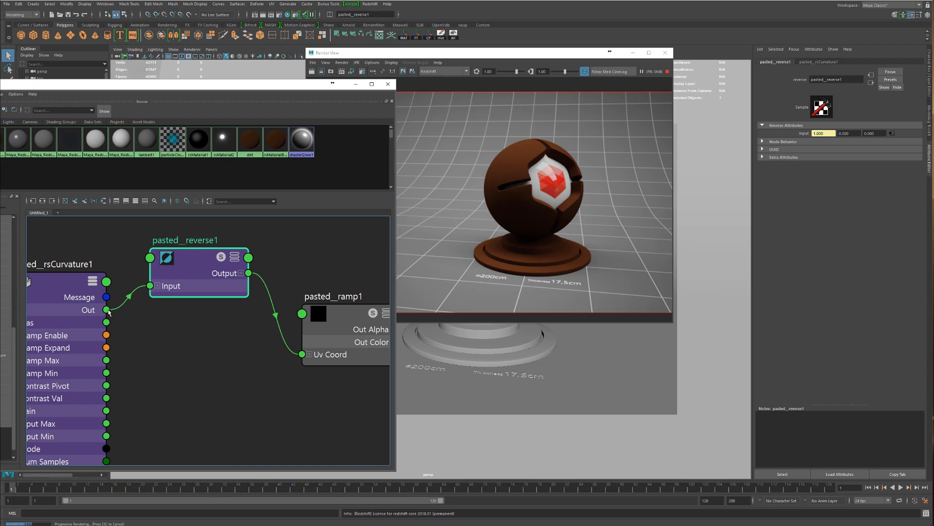
left_click_drag(106, 311, 308, 354)
left_click(309, 354)
left_click_drag(189, 266, 193, 273)
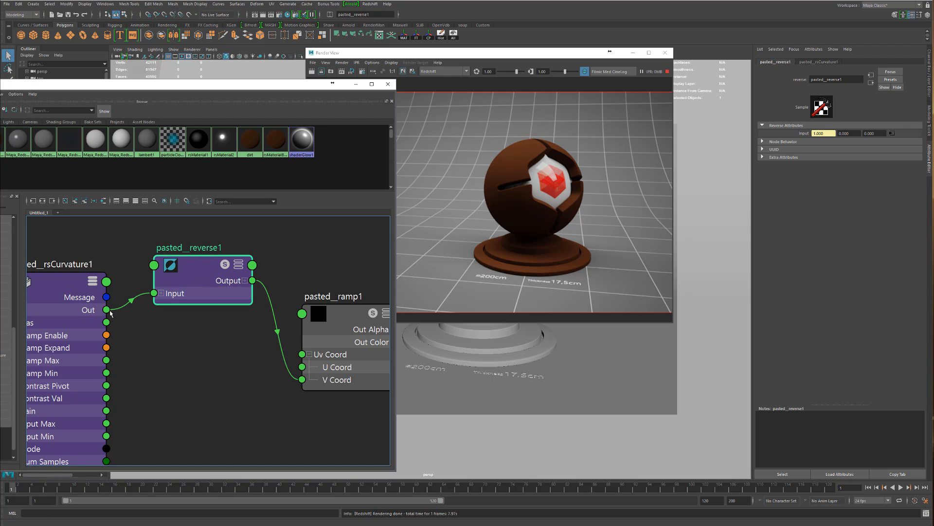
left_click_drag(135, 321, 302, 380)
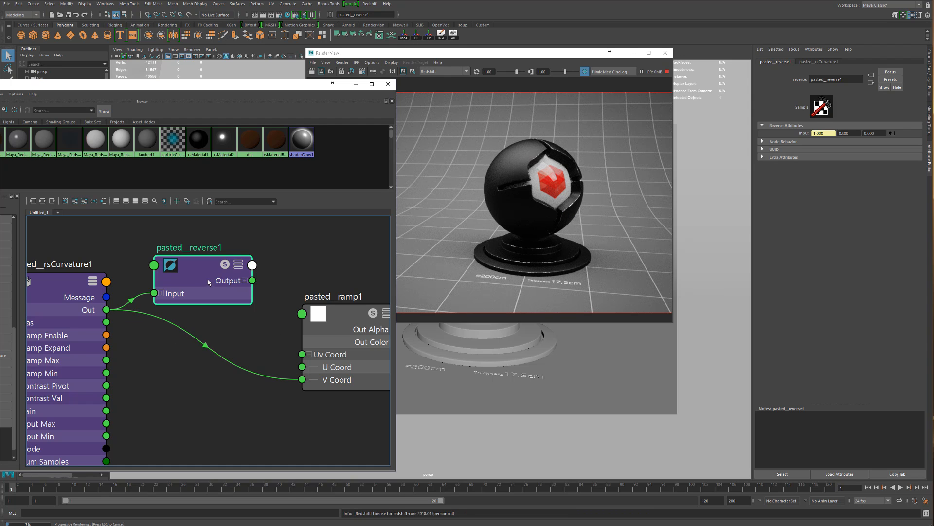
left_click_drag(209, 281, 223, 264)
key("Delete")
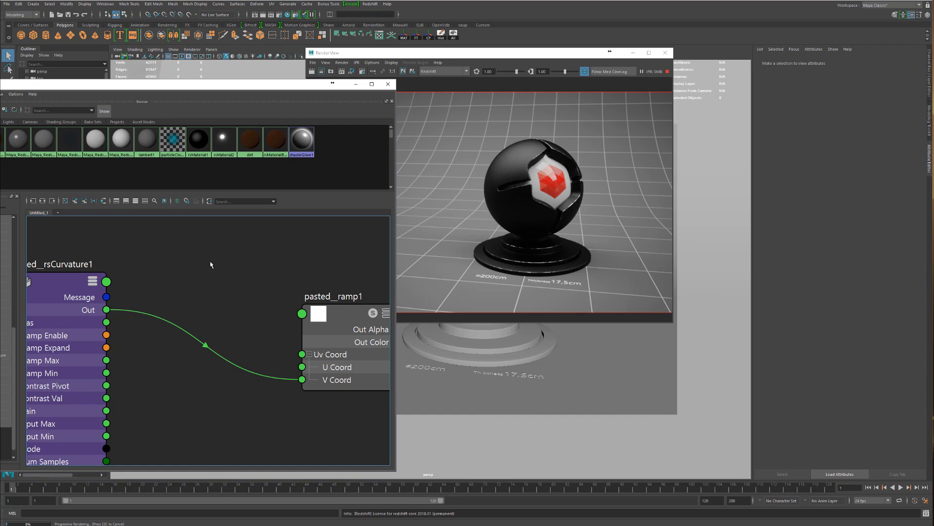
Step: Move the black marker of pasted__ramp1 to a position of about 0.78 and frame the render closely on the shader ball's base
left_click_drag(94, 317, 135, 341)
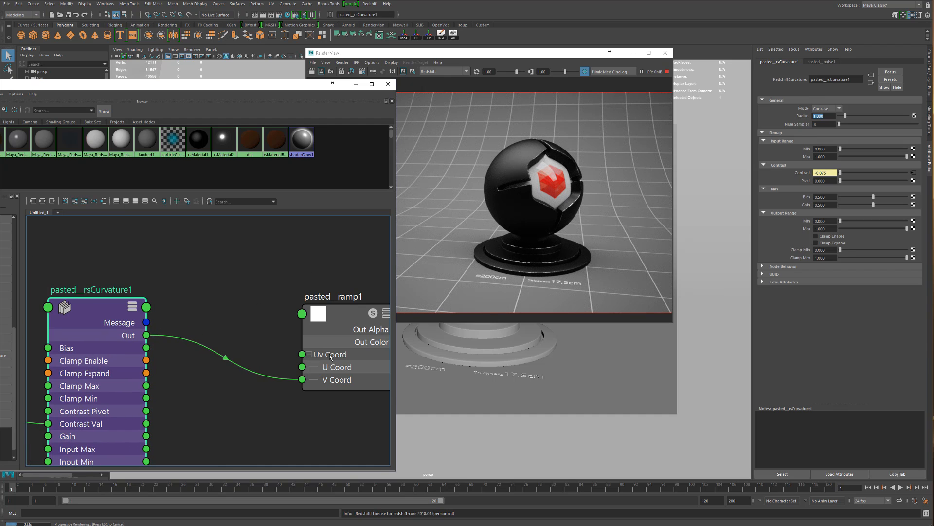
left_click_drag(330, 354, 304, 351)
left_click_drag(545, 56, 421, 48)
left_click(776, 156)
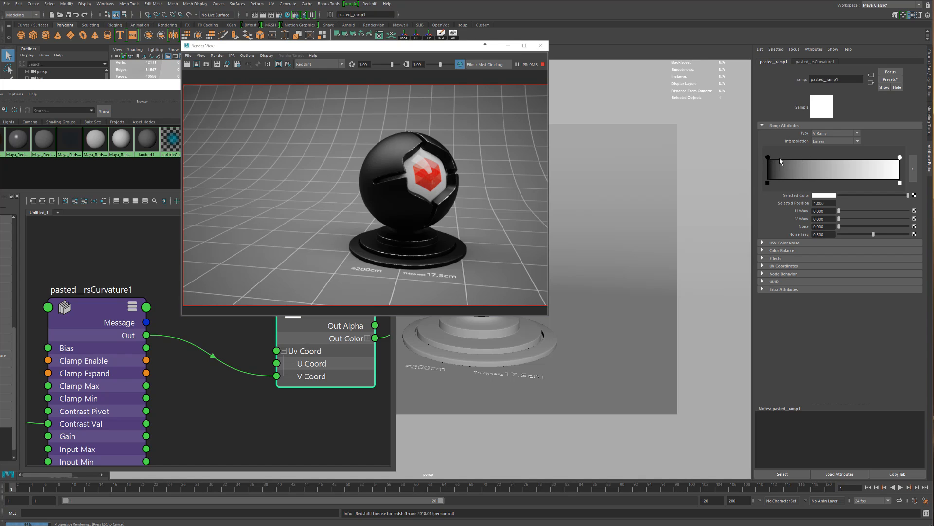
left_click_drag(768, 157, 871, 158)
right_click_drag(544, 373, 682, 316, "alt")
middle_click_drag(615, 409, 631, 282, "alt")
right_click_drag(632, 288, 682, 309, "alt")
middle_click_drag(605, 284, 547, 267, "alt")
left_click_drag(601, 263, 605, 281, "alt")
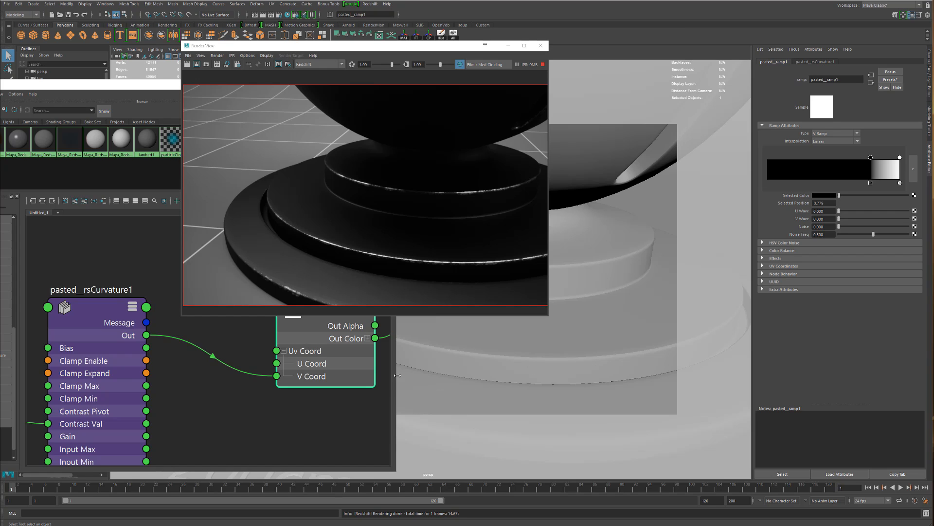
Step: Change the diffuse color of the dirt material to pure green with hue 120, saturation 1 and value 1
scroll(317, 422, "down", 3)
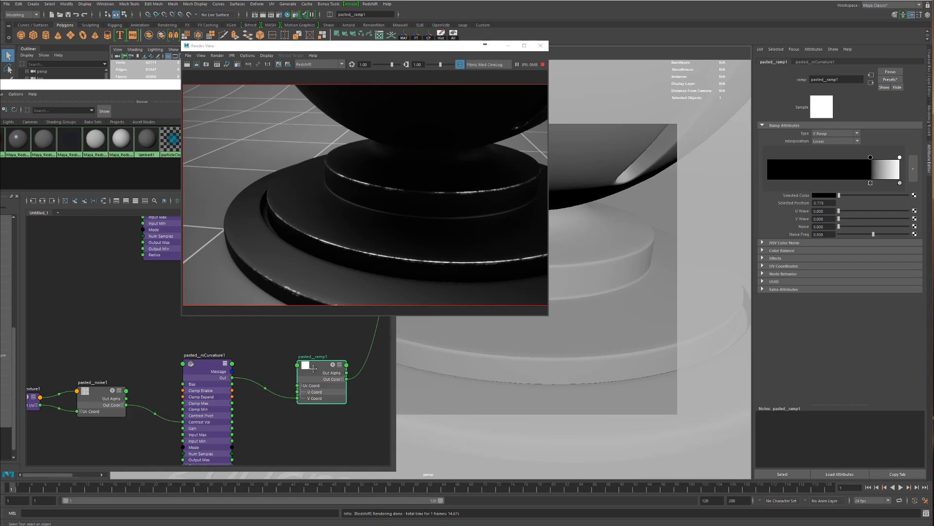
middle_click_drag(309, 366, 160, 413, "alt")
left_click_drag(264, 332, 283, 373)
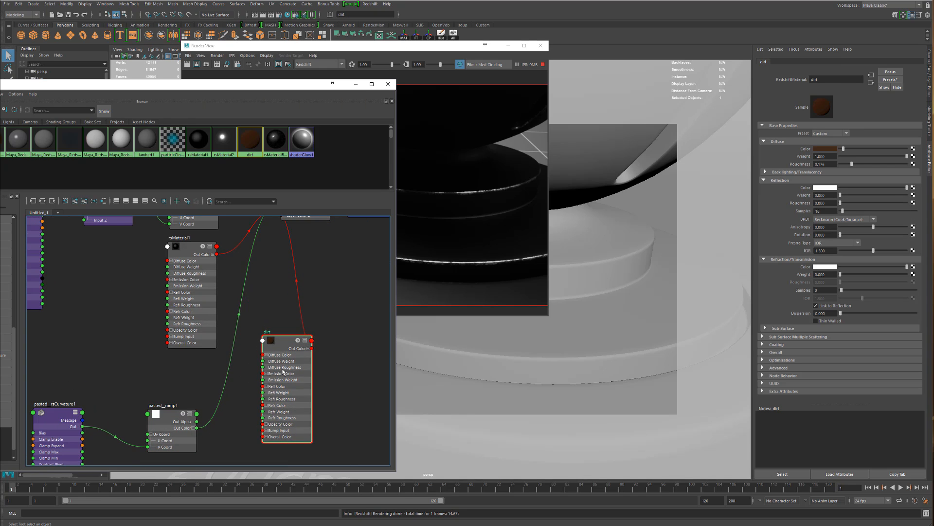
left_click(827, 149)
left_click(819, 130)
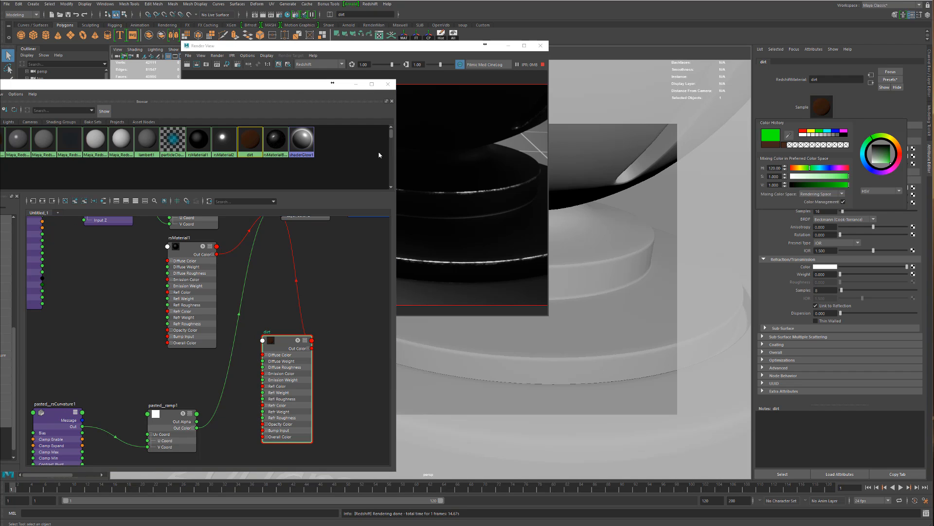
left_click_drag(292, 88, 210, 93)
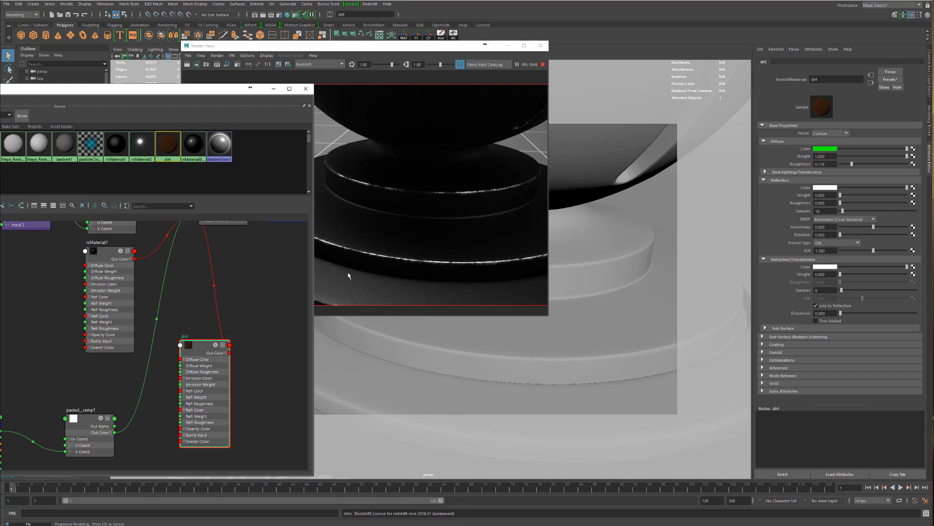
Step: Disconnect pasted__noise1 from the Contrast Val input of pasted__rsCurvature1
middle_click_drag(57, 373, 211, 319)
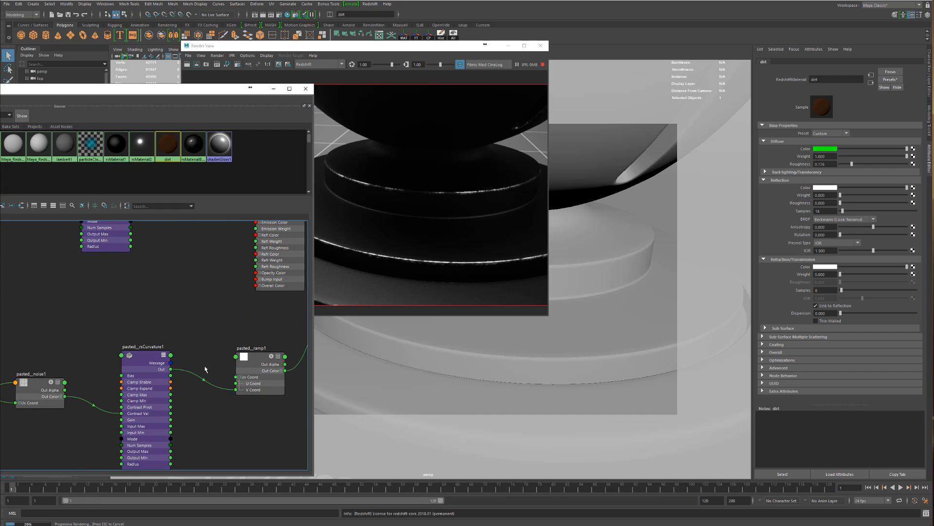
left_click_drag(142, 425, 139, 409)
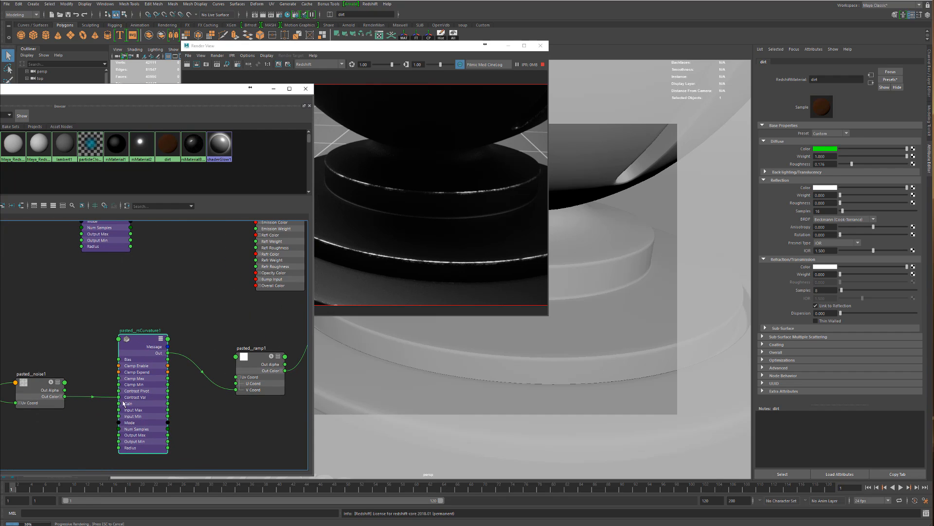
left_click(30, 397)
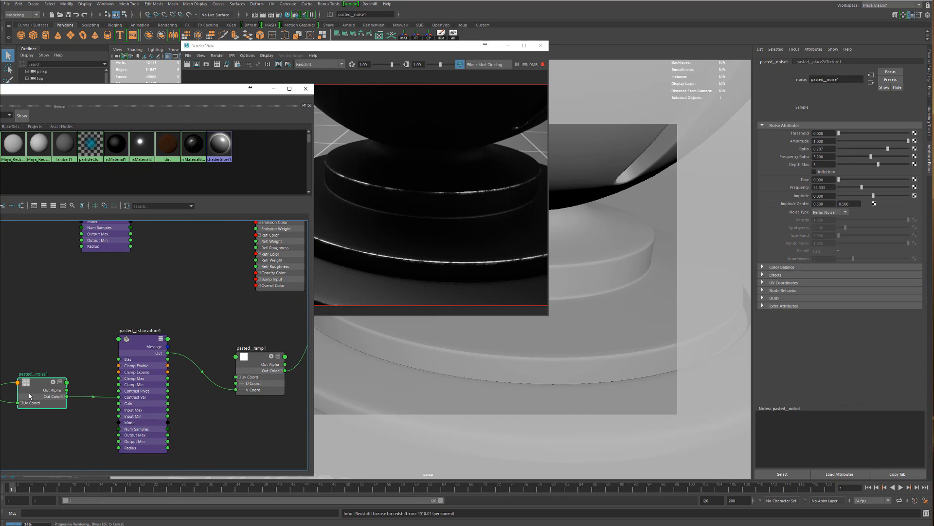
left_click(107, 396)
key("Delete")
left_click_drag(129, 393, 130, 375)
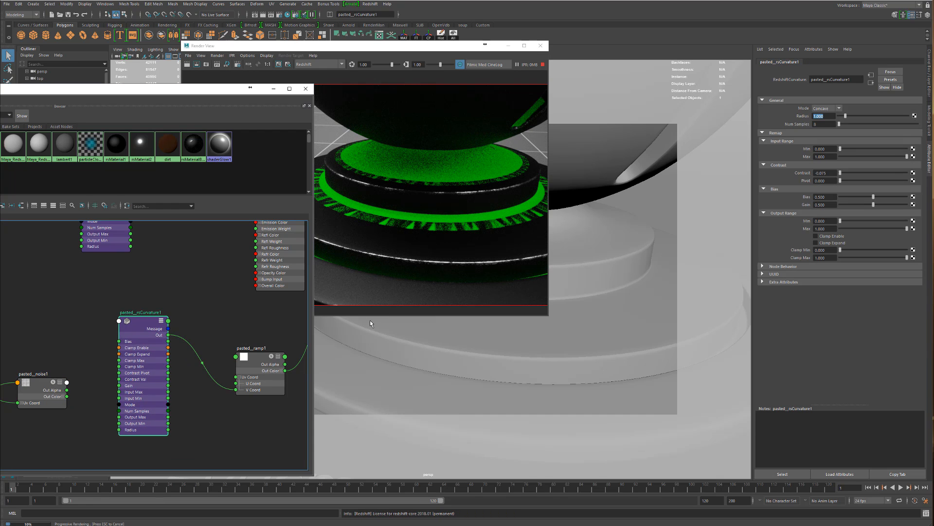
Step: Move the render window clear of the graph and set the black marker of pasted__ramp1 to position 0
left_click_drag(143, 343, 168, 356)
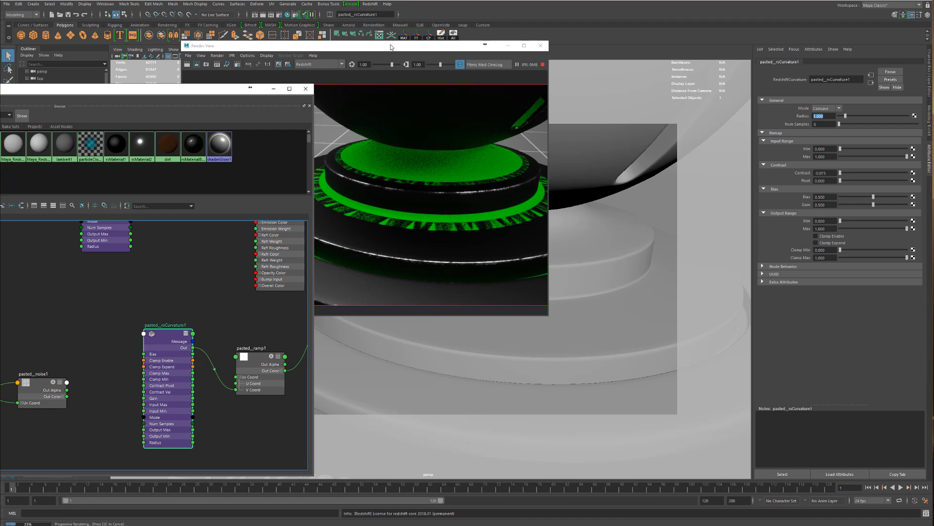
left_click_drag(390, 47, 529, 120)
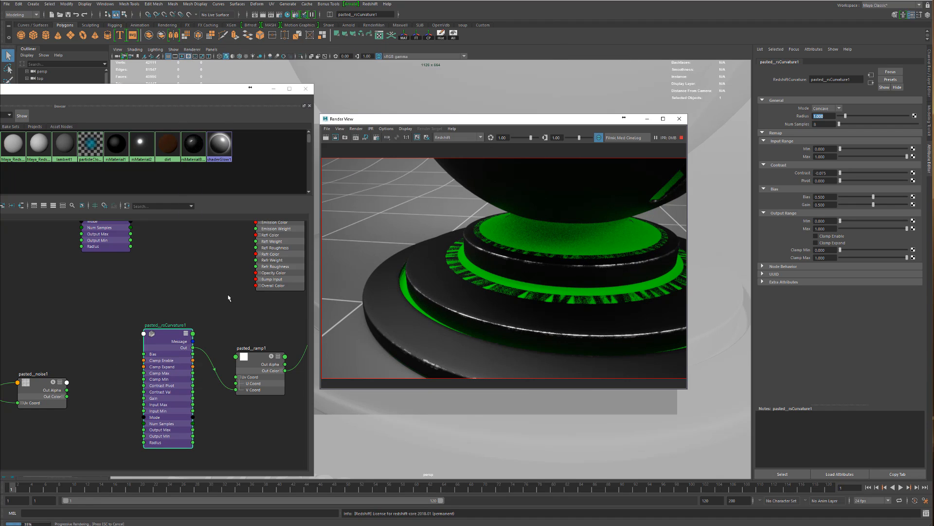
left_click_drag(160, 374, 147, 376)
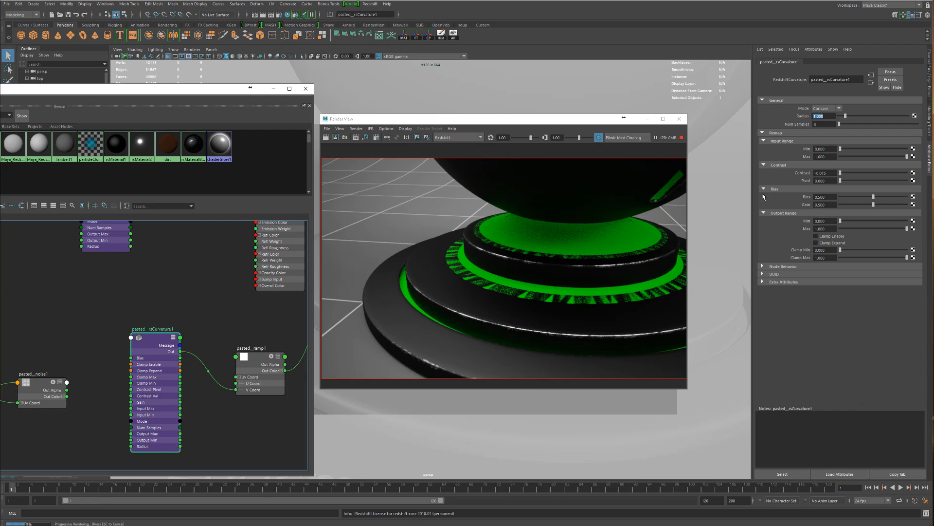
left_click(257, 363)
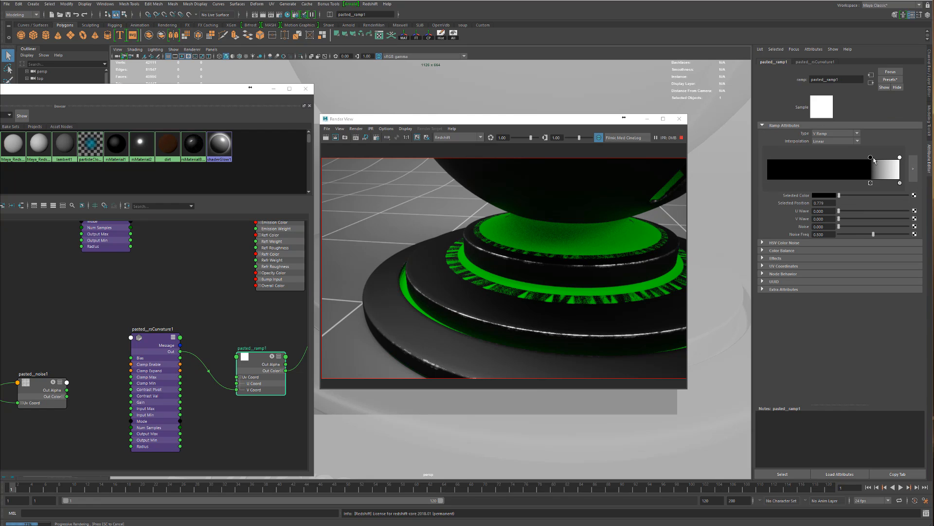
left_click_drag(871, 158, 767, 158)
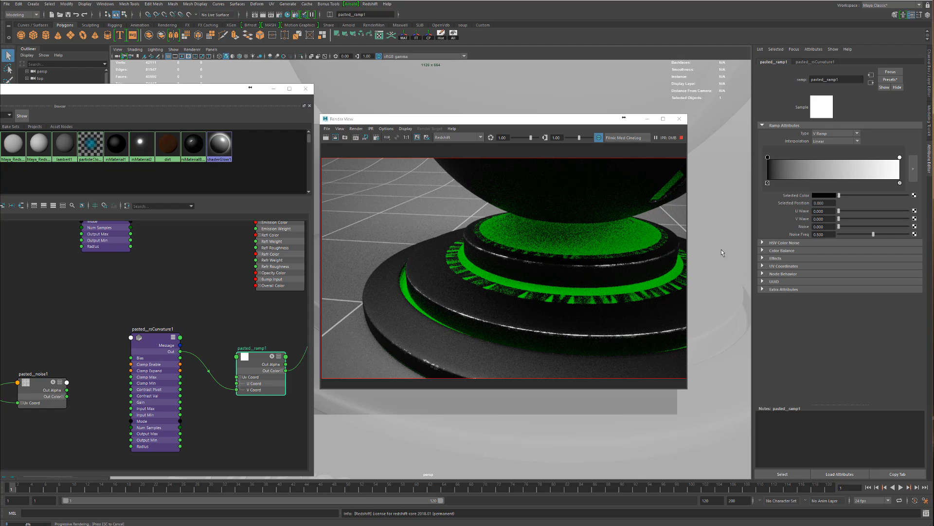
mouse_move(900, 157)
left_mouse_down()
mouse_move(775, 162)
mouse_move(899, 158)
left_mouse_up()
Step: Try radii of 3, 5, 10, 15 and 2 on pasted__rsCurvature1, then set the radius to 1
left_click_drag(151, 337, 134, 343)
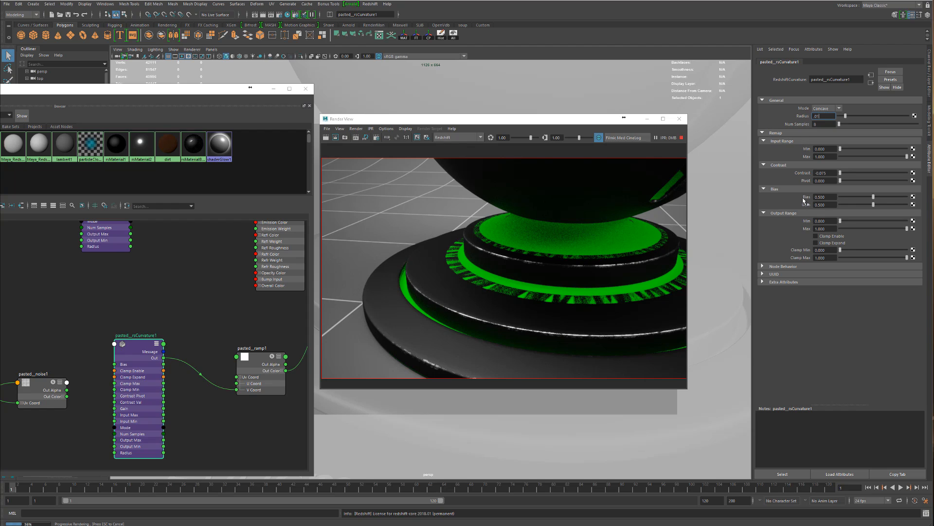
key("Return")
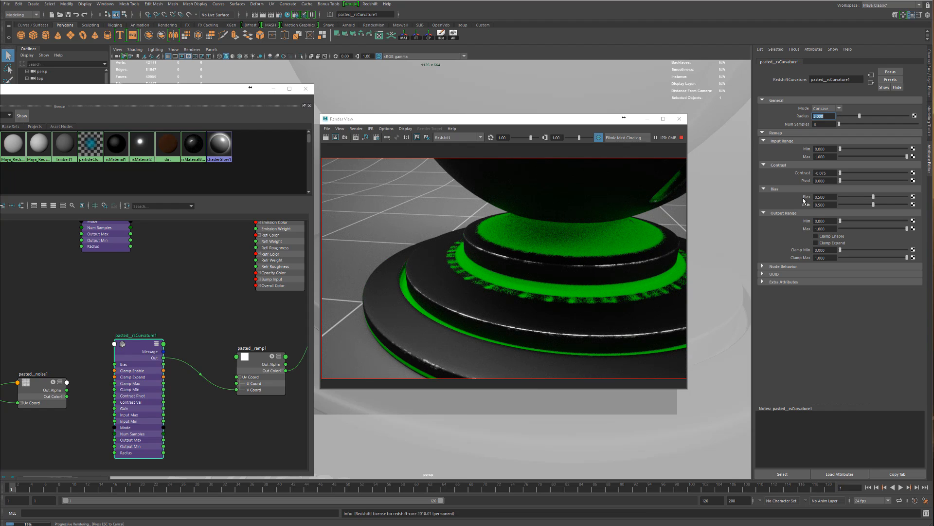
type("5")
key("Return")
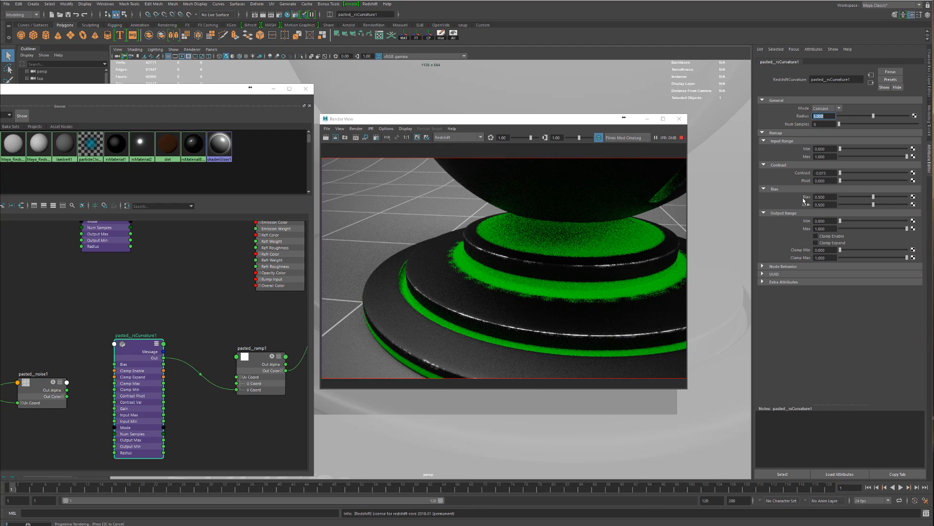
type("10")
key("Return")
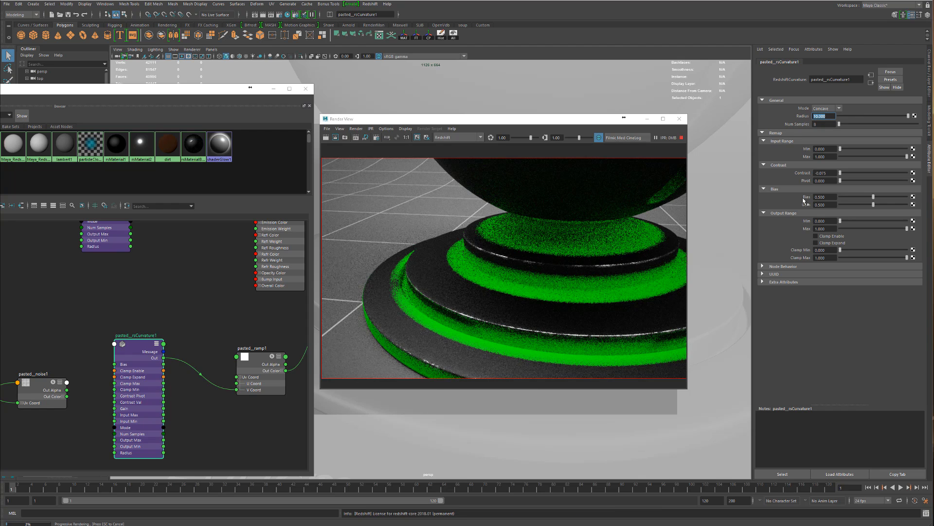
type("15")
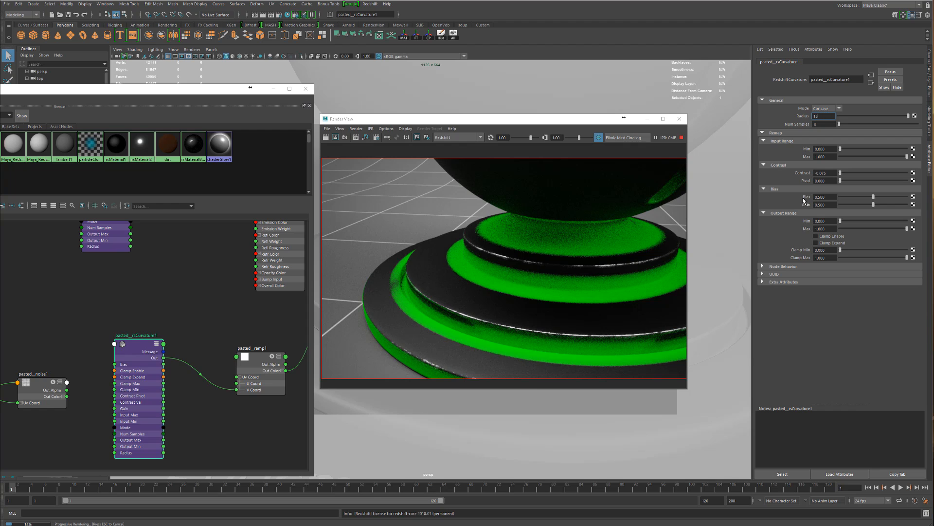
key("Return")
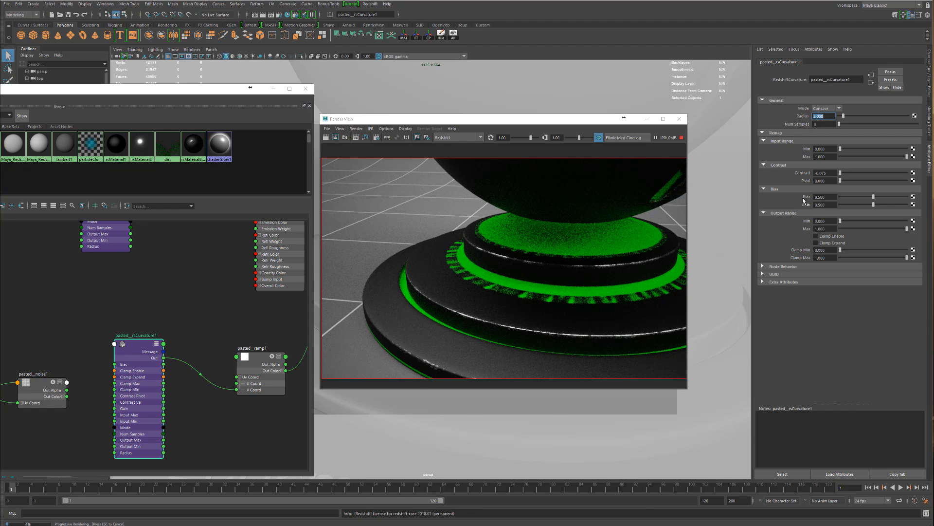
type("1")
key("Return")
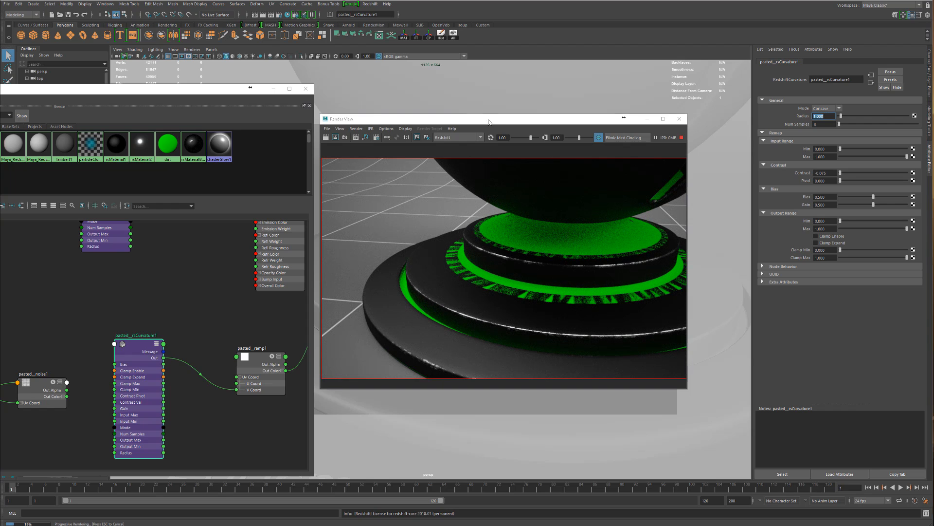
Step: Examine where the green dirt layer falls on the base and the recessed grooves of the whole shader ball
left_click_drag(489, 122, 688, 170)
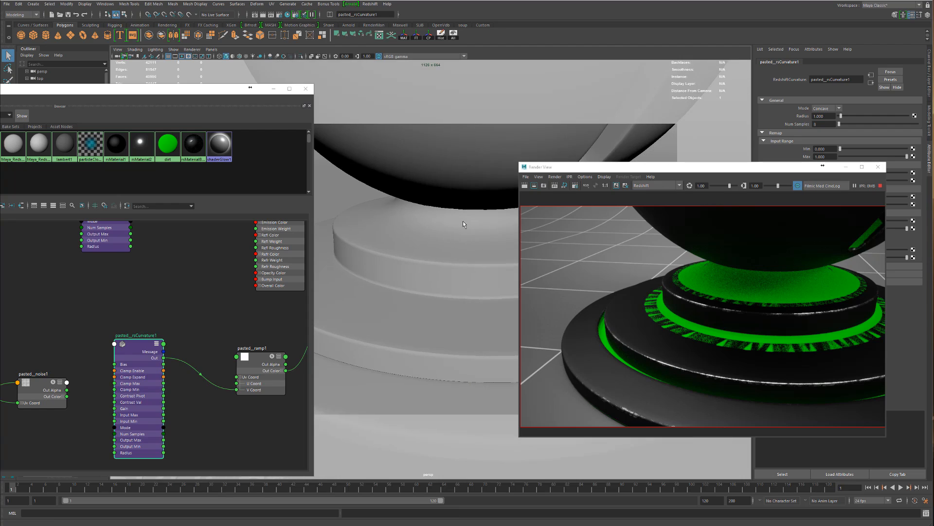
scroll(456, 224, "down", 4)
left_click_drag(449, 226, 436, 229, "alt")
middle_click_drag(444, 226, 434, 238, "alt")
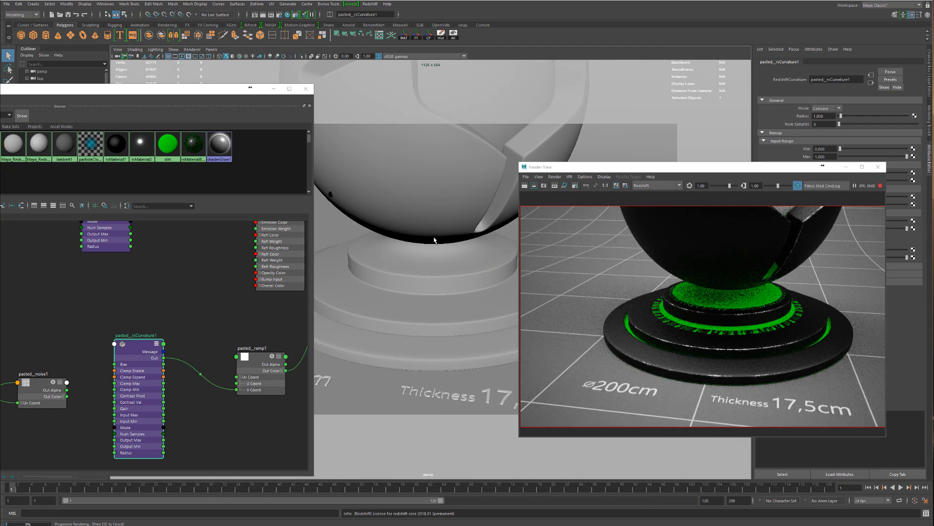
right_click_drag(434, 240, 388, 237, "alt")
left_click_drag(436, 222, 441, 244, "alt")
middle_click_drag(445, 214, 436, 240, "alt")
right_click_drag(436, 240, 397, 253, "alt")
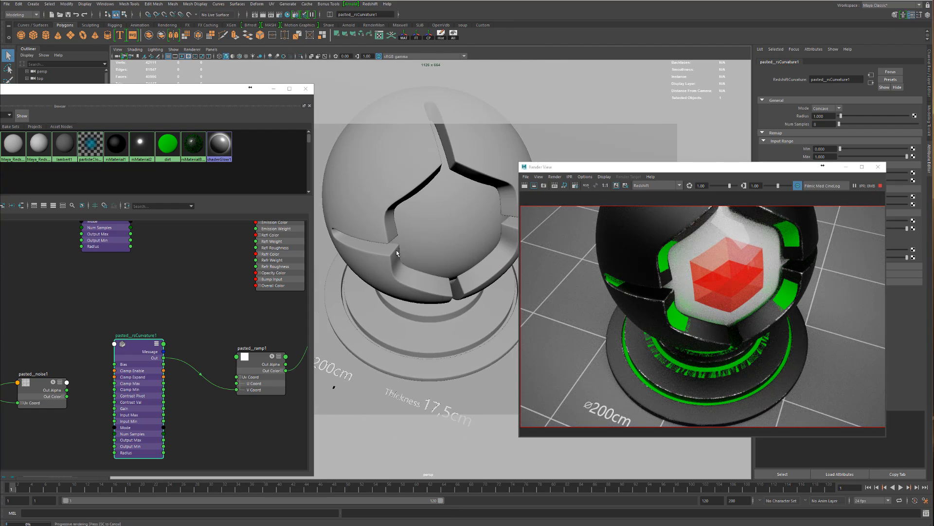
left_click_drag(397, 253, 411, 229, "alt")
Step: Swap the markers of pasted__ramp1 so that white is at position 0 and black at position 1
left_click(258, 377)
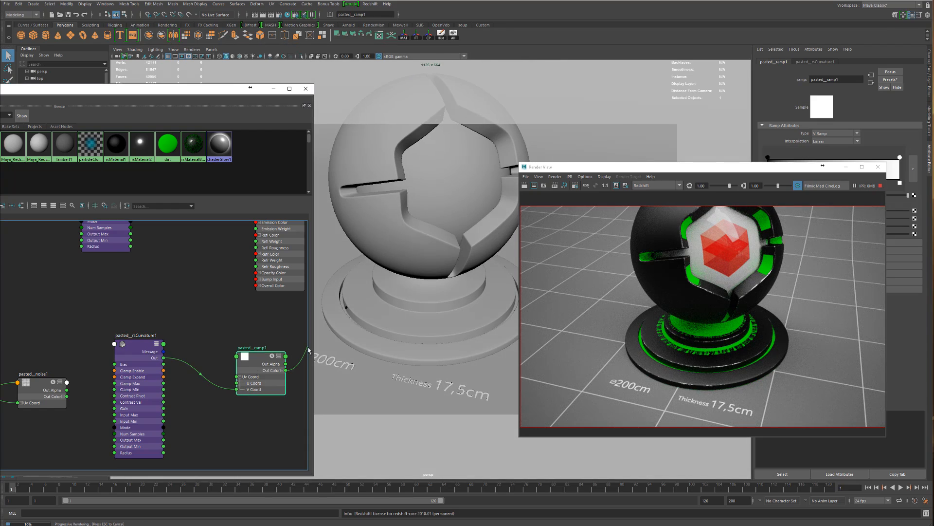
left_click(738, 169)
left_click_drag(730, 174, 589, 189)
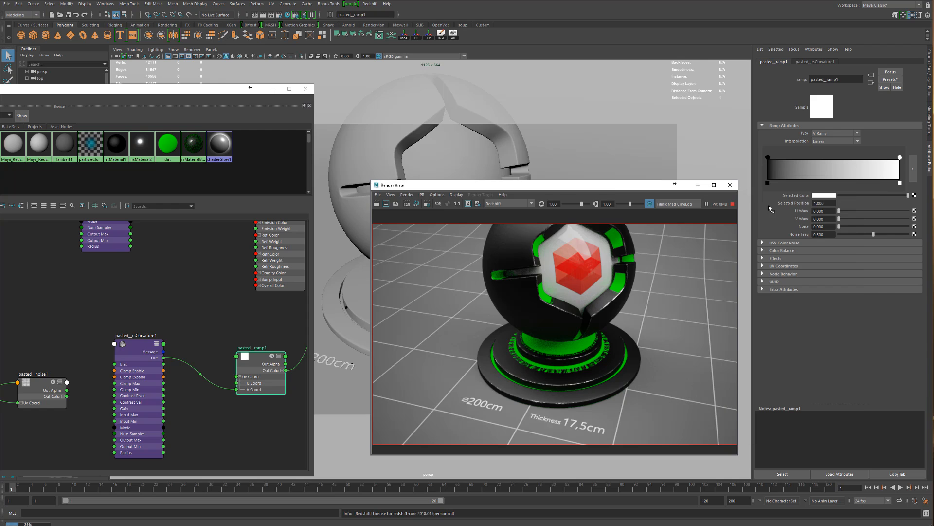
mouse_move(767, 158)
left_mouse_down()
mouse_move(871, 157)
mouse_move(767, 157)
left_mouse_up()
left_click_drag(863, 157, 900, 159)
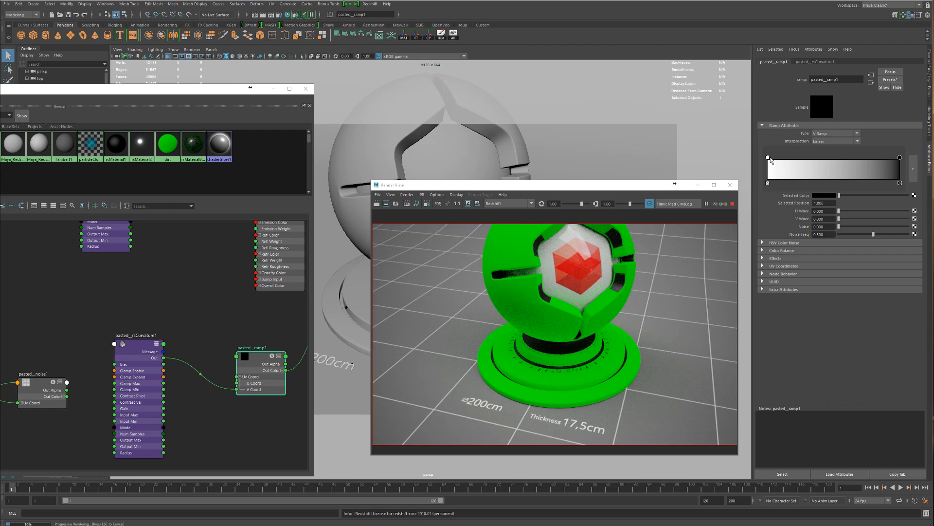
mouse_move(768, 158)
left_mouse_down()
mouse_move(871, 158)
mouse_move(768, 157)
left_mouse_up()
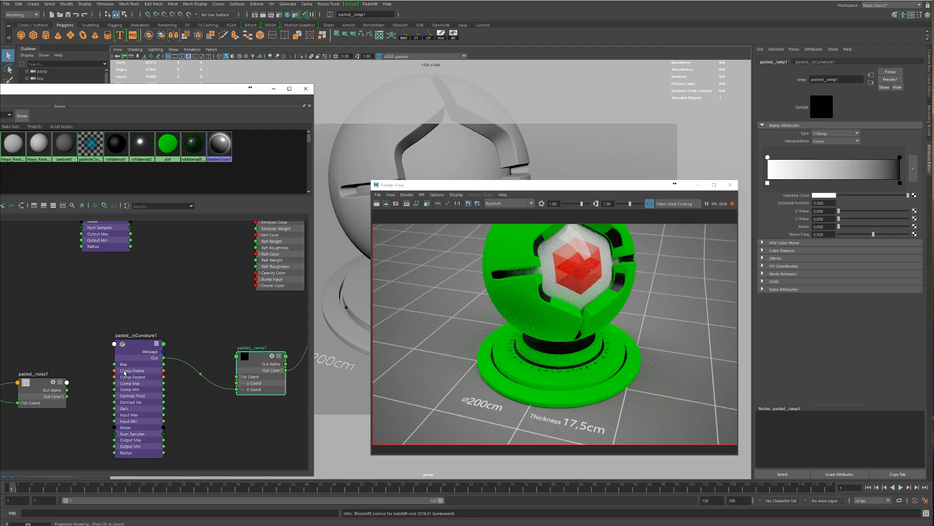
Step: Add a reverse node between pasted__rsCurvature1 and pasted__ramp1, connecting Out to Input X and Output X to V Coord
left_click_drag(124, 373, 107, 364)
left_click(184, 350)
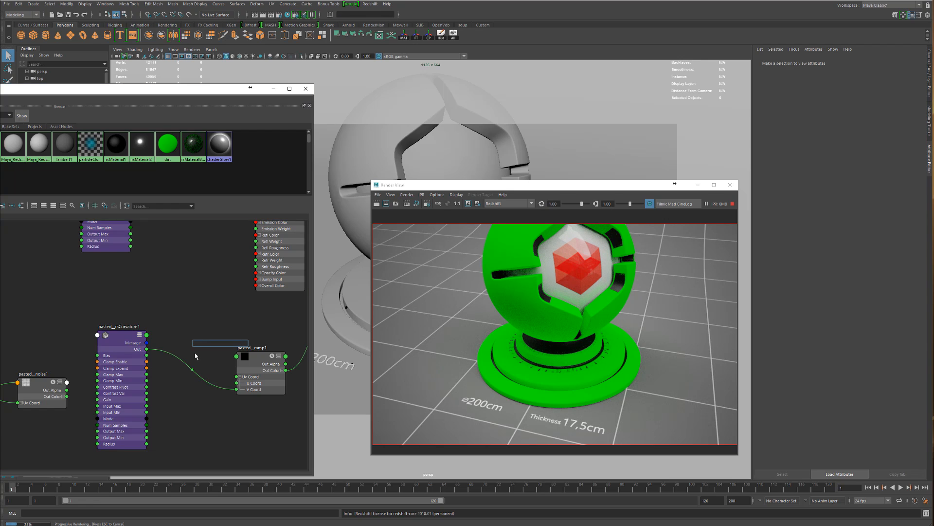
type("reverse")
key("Return")
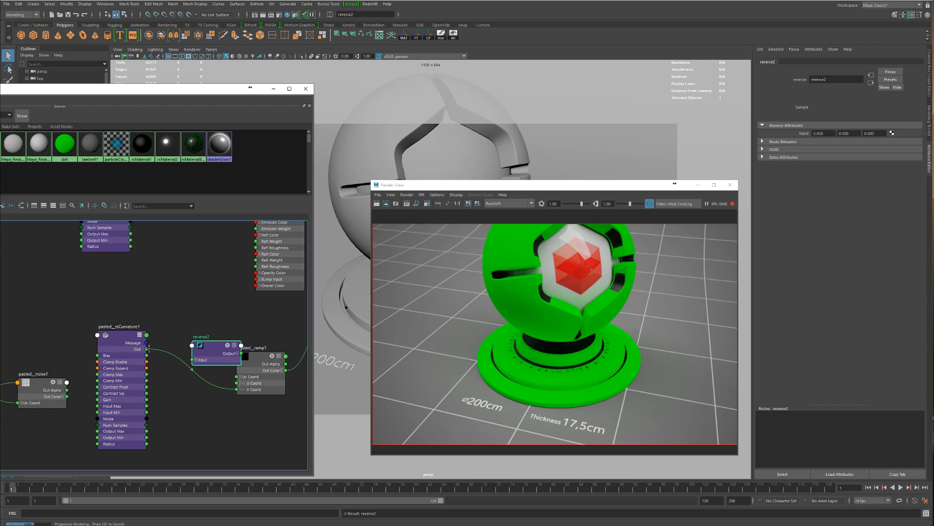
left_click_drag(146, 349, 184, 326)
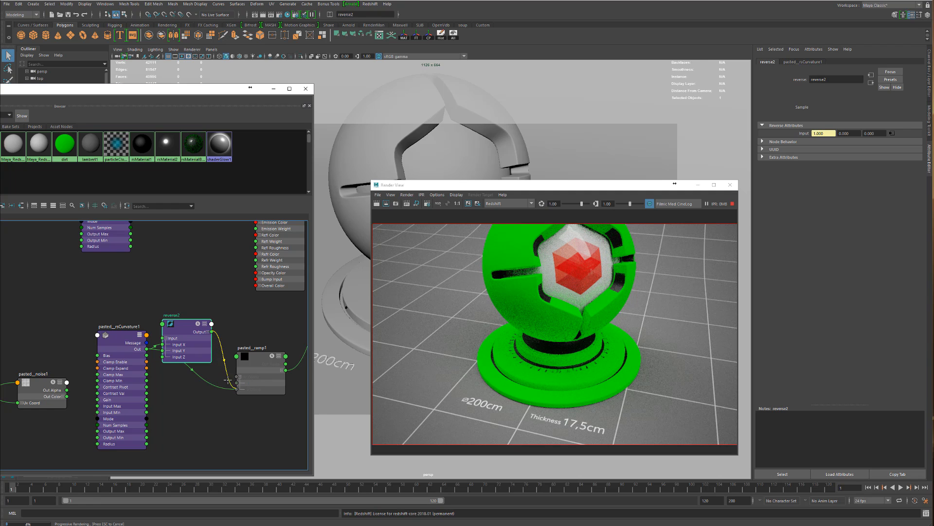
left_click(209, 332)
left_click_drag(212, 340, 253, 389)
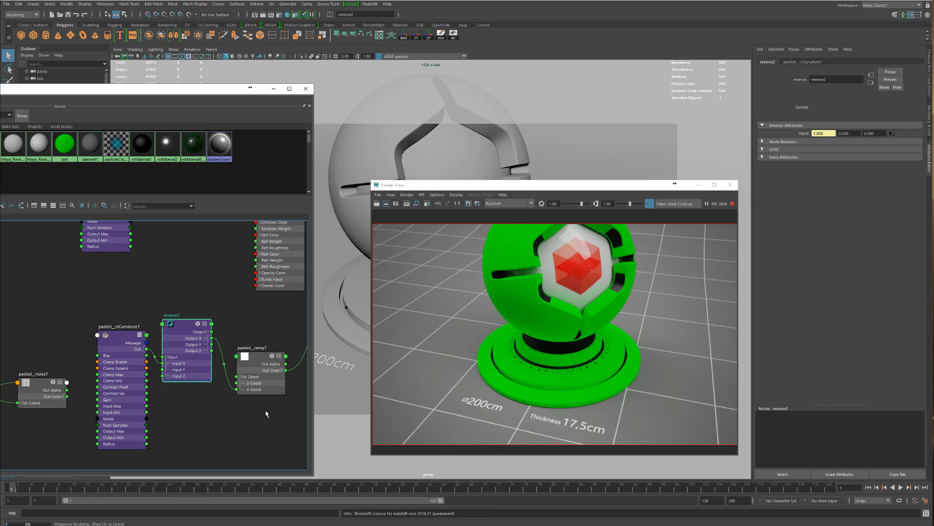
Step: Try pasted__ramp1 with its black and white markers swapped, and return white to position 0 and black to position 1
left_click_drag(267, 382, 274, 370)
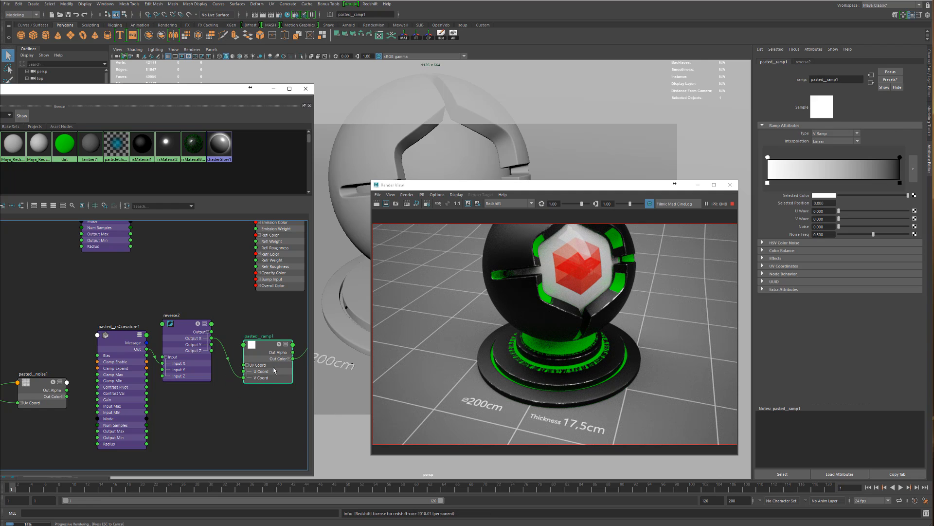
left_click_drag(900, 158, 829, 163)
left_click_drag(767, 158, 774, 158)
left_click_drag(883, 165, 902, 164)
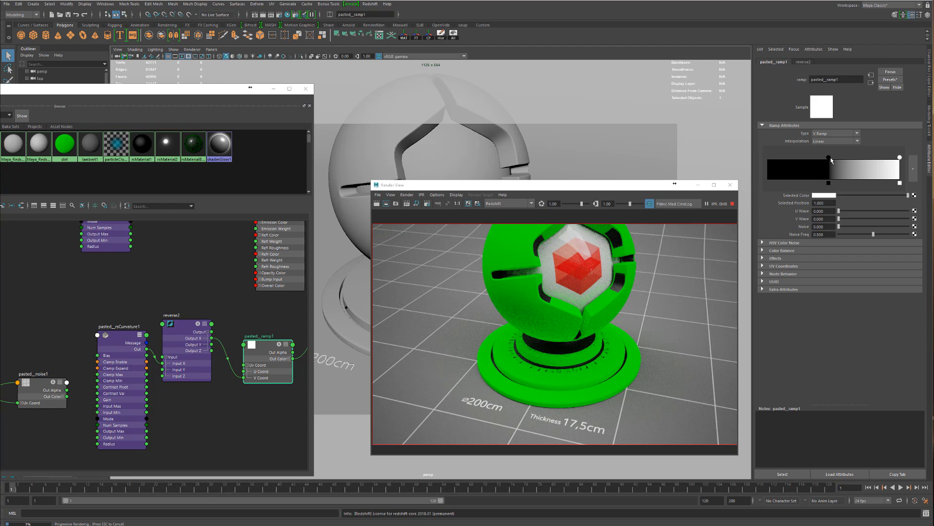
left_click_drag(830, 160, 768, 158)
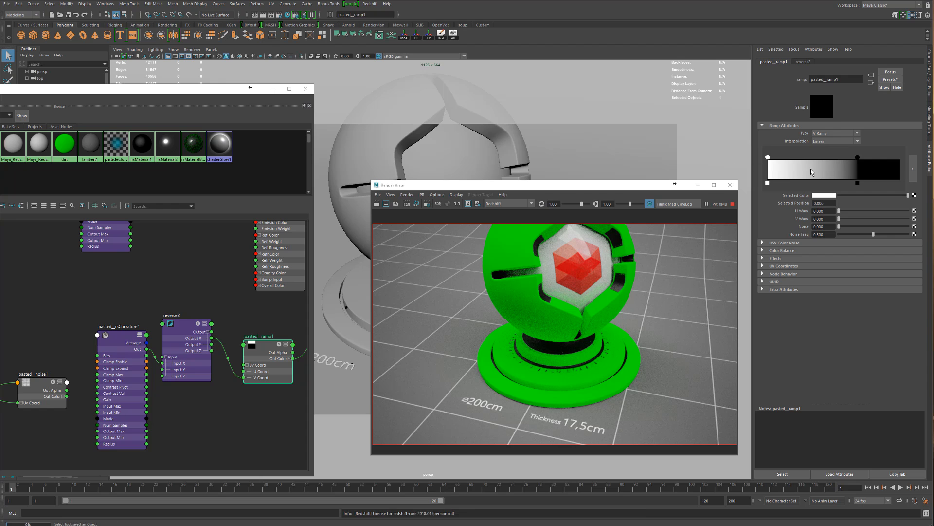
left_click_drag(857, 157, 900, 157)
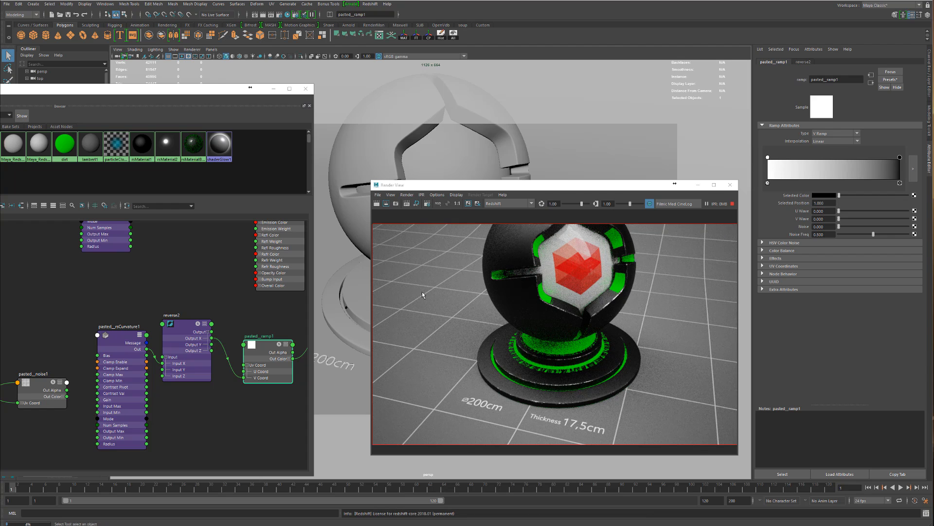
Step: Try a contrast of 0.5 on pasted__rsCurvature1 and inspect the green dirt around the base rings in the render
left_click_drag(125, 363, 119, 374)
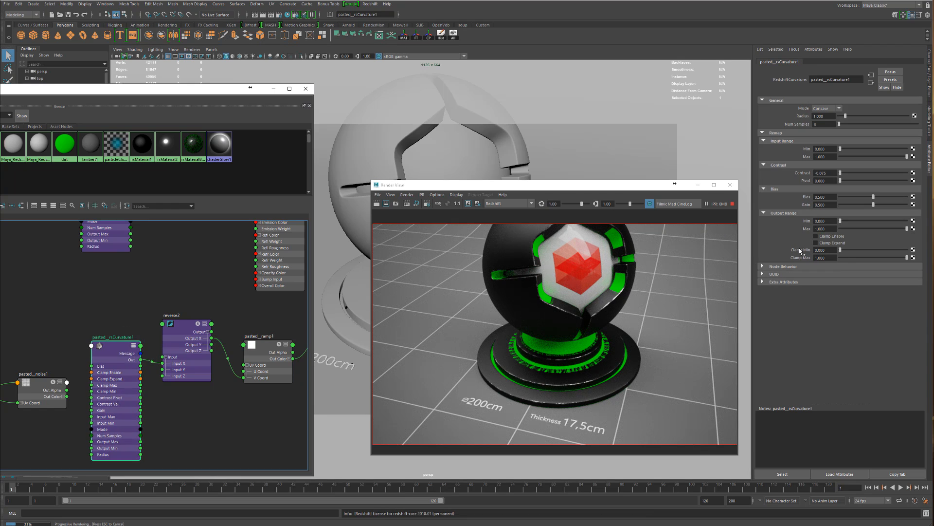
left_click(827, 173)
type("0.5")
key("Return")
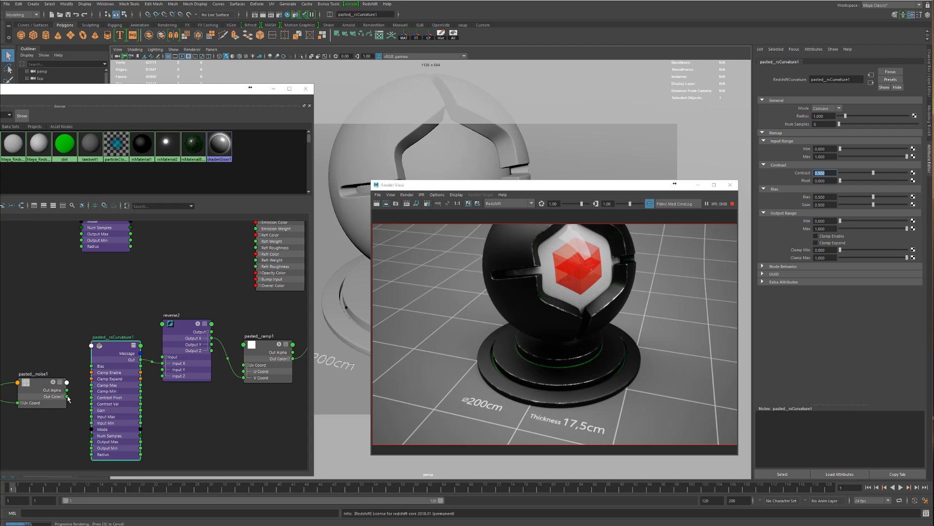
scroll(538, 372, "up", 5)
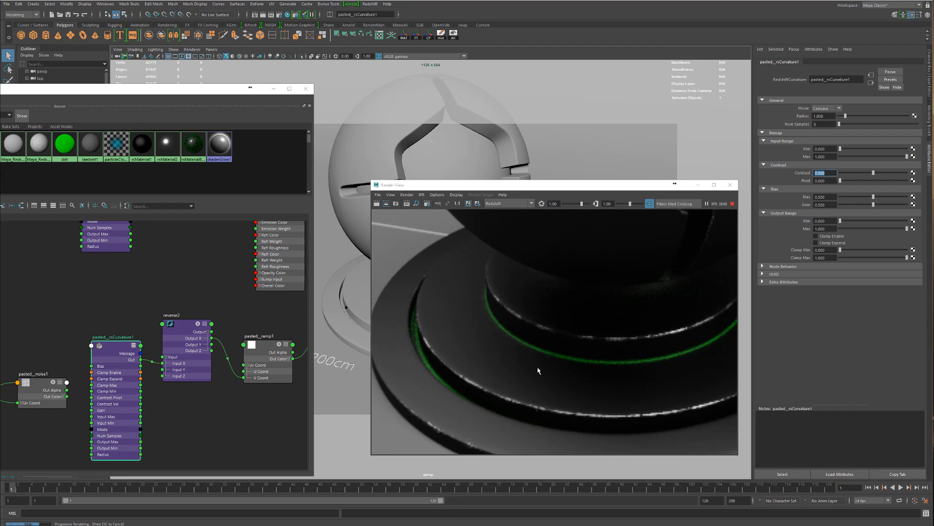
scroll(553, 366, "down", 1)
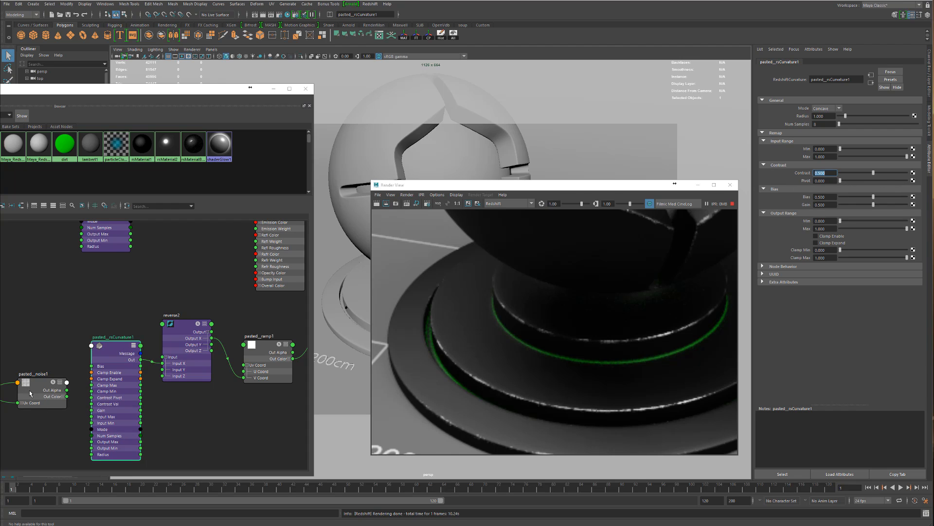
scroll(545, 327, "down", 4)
scroll(551, 327, "up", 1)
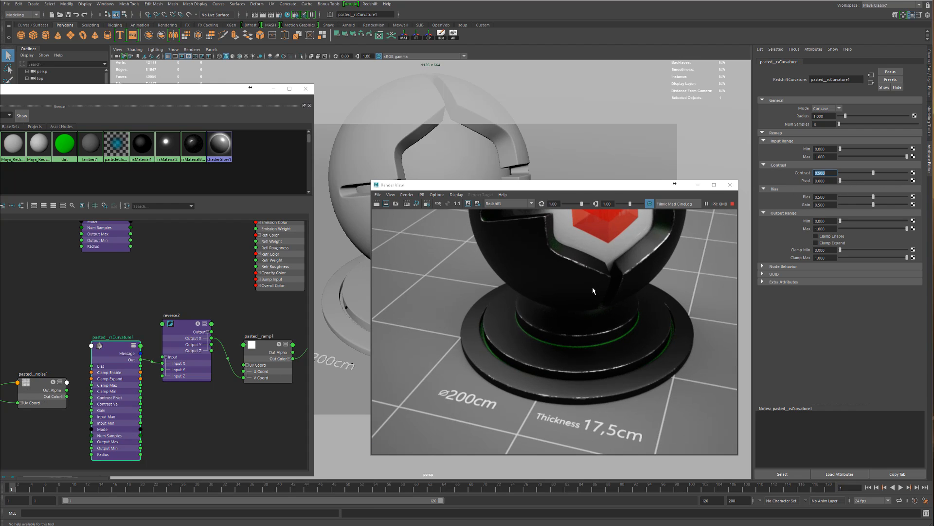
middle_click_drag(593, 290, 559, 250, "alt")
scroll(568, 340, "up", 4)
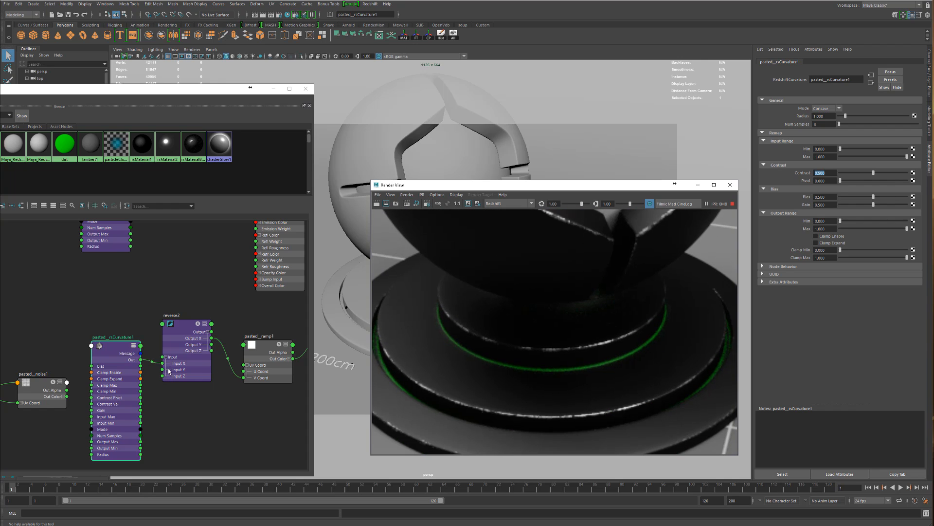
Step: Space out the reverse2 and pasted__ramp1 nodes in the graph and set the radius of pasted__rsCurvature1 to 2
left_click_drag(181, 348, 183, 341)
left_click_drag(265, 355, 272, 318)
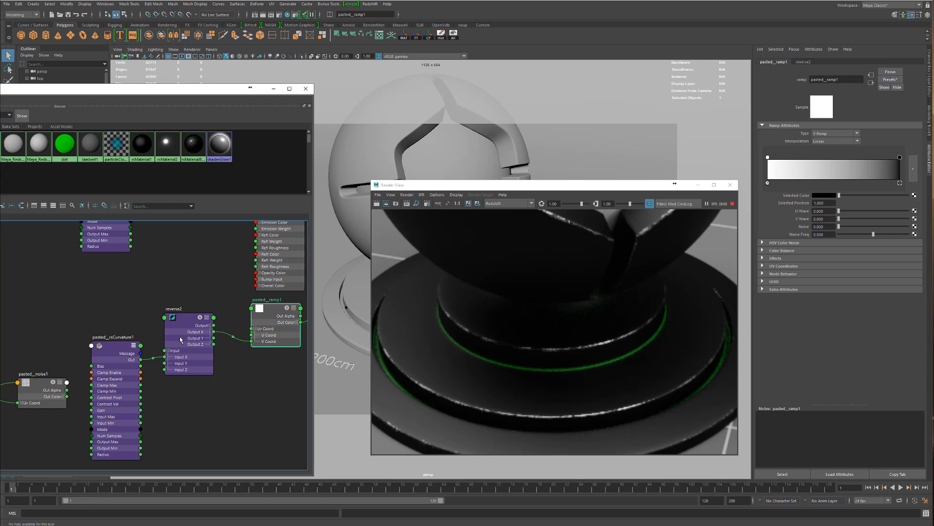
left_click_drag(181, 339, 191, 342)
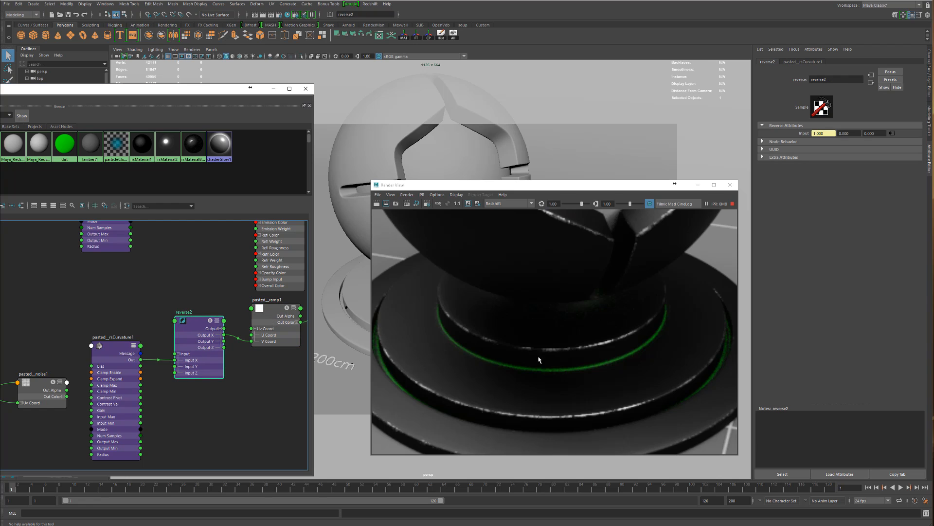
left_click(115, 390)
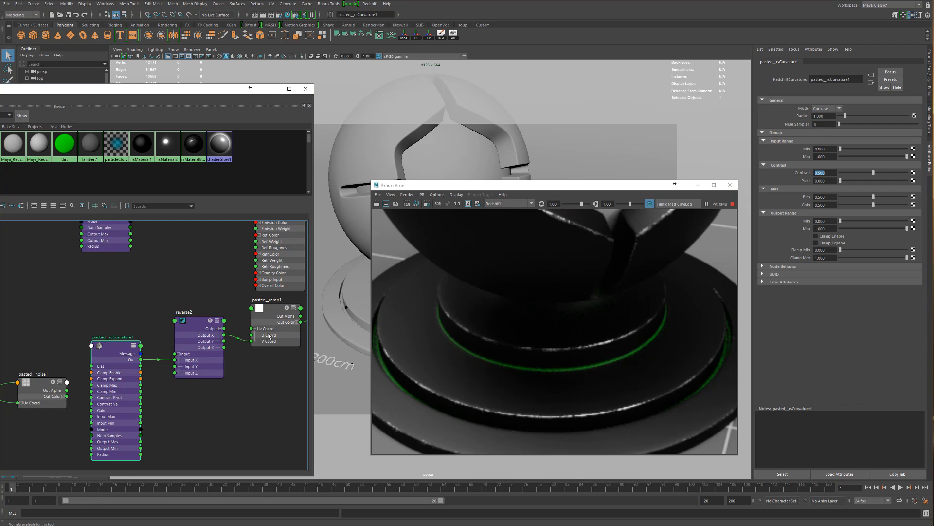
left_click(827, 116)
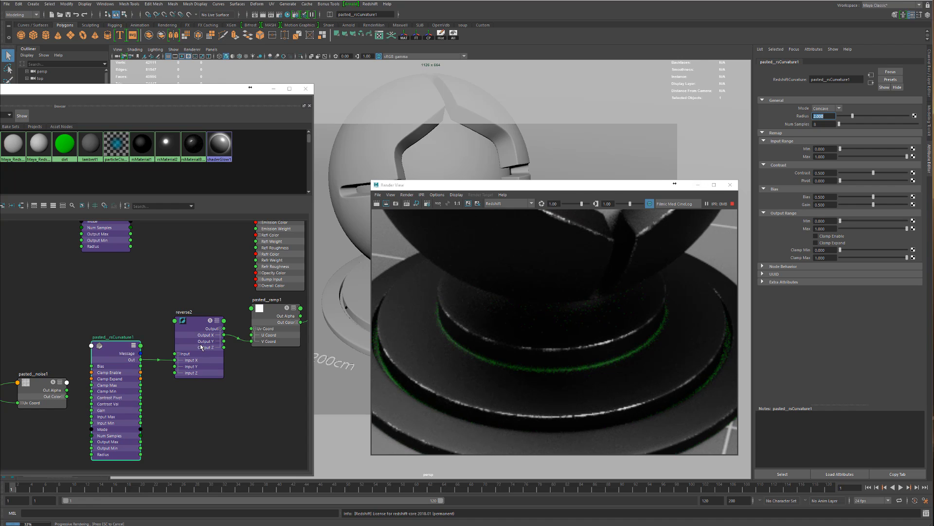
Step: Move the white marker of pasted__ramp1 to about 0.7 along the ramp and check the dirt in the render
left_click(275, 311)
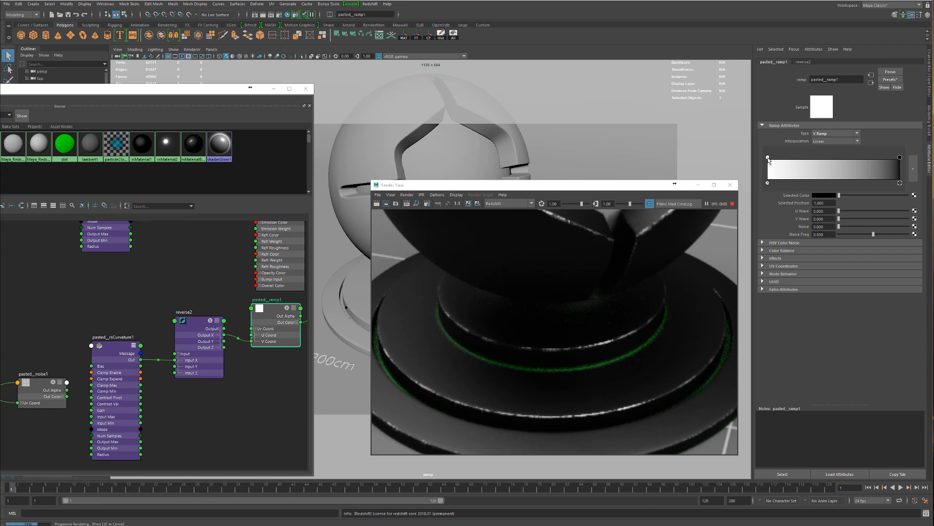
left_click_drag(768, 157, 900, 158)
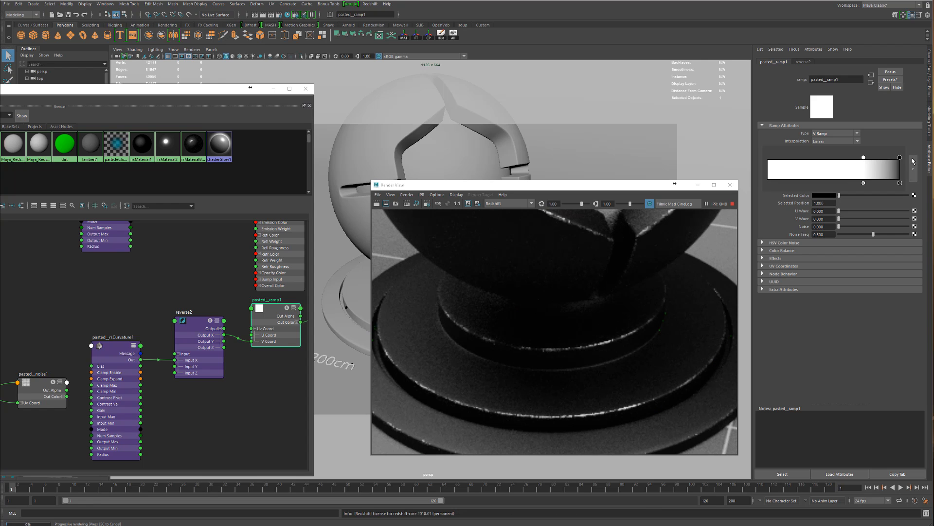
scroll(565, 335, "down", 3)
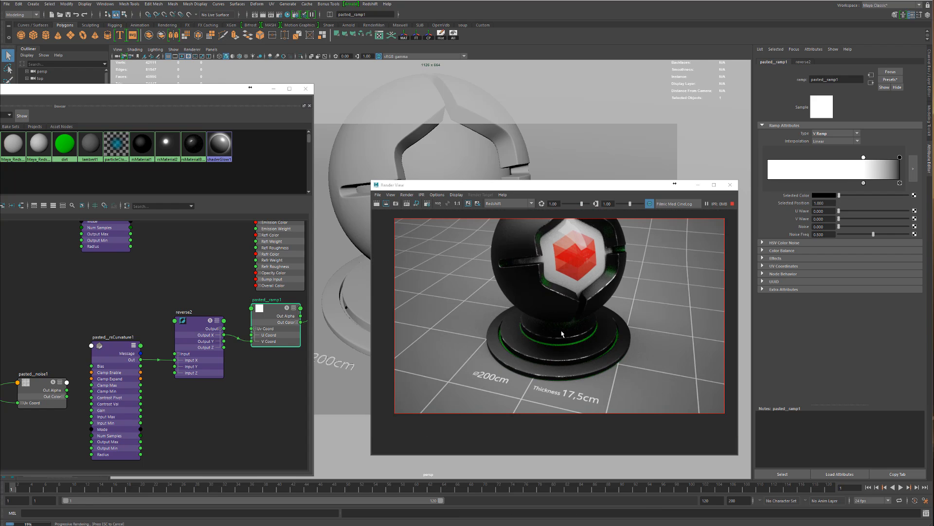
scroll(561, 334, "up", 3)
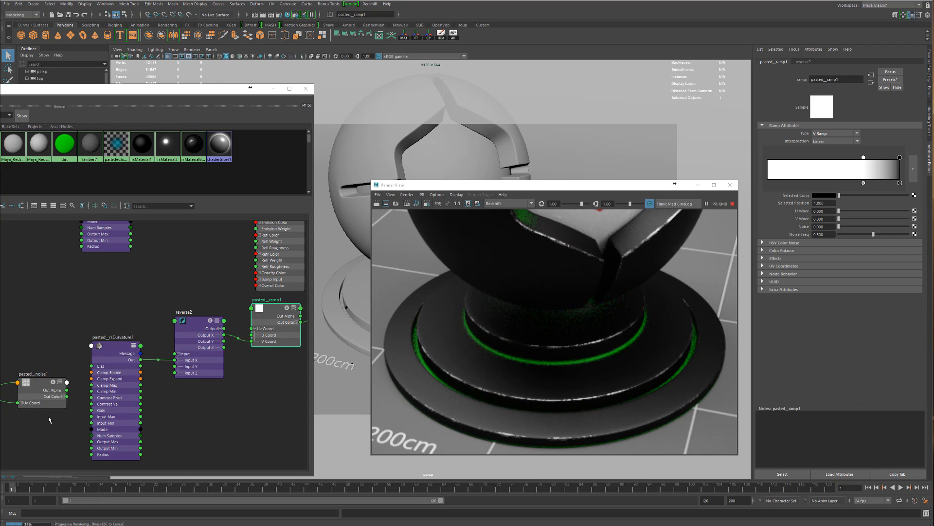
Step: Delete the old pasted__noise1 node that feeds nothing in the dirt mask network
left_click_drag(106, 384, 114, 368)
left_click_drag(48, 395, 45, 382)
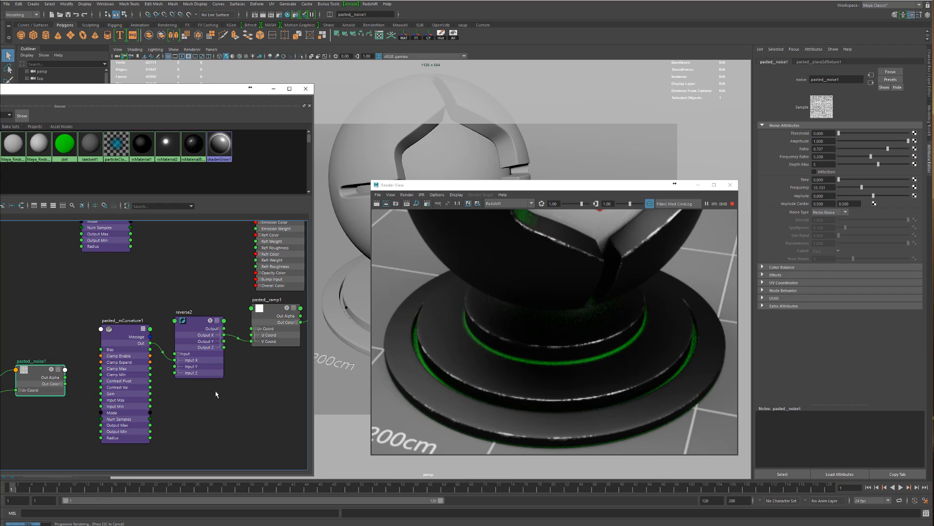
left_click_drag(72, 329, 44, 397)
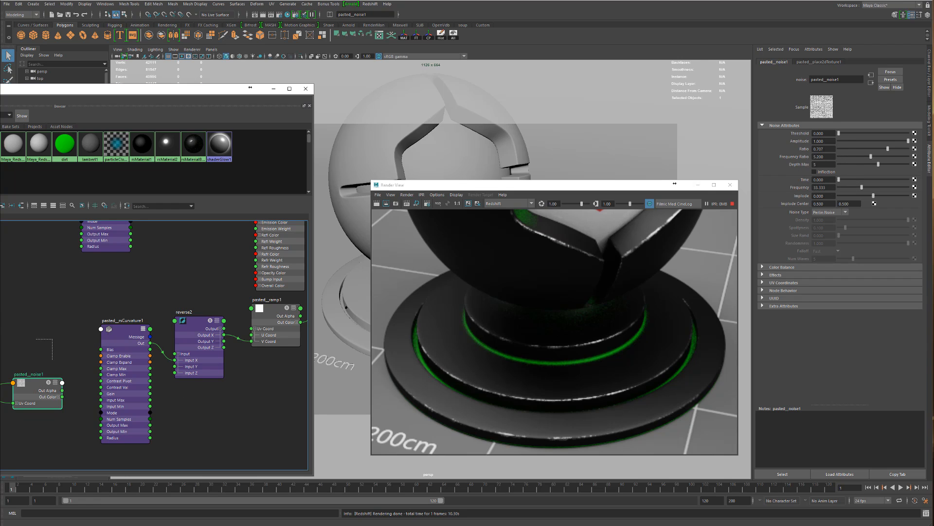
key("Delete")
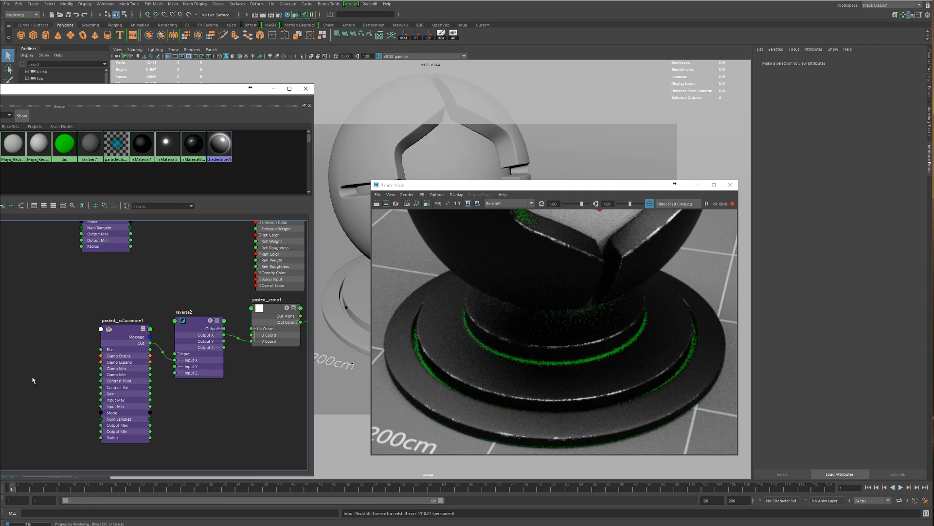
Step: Create a noise texture node of the Texture type and place it with its place2dTexture node beside pasted__rsCurvature1
key("Tab")
type("noise")
key("Down")
key("Down")
key("Down")
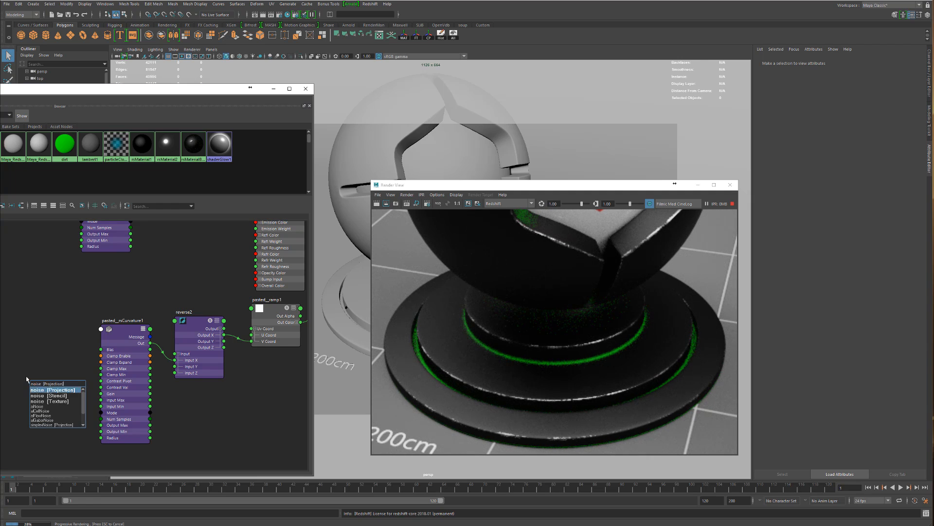
key("Return")
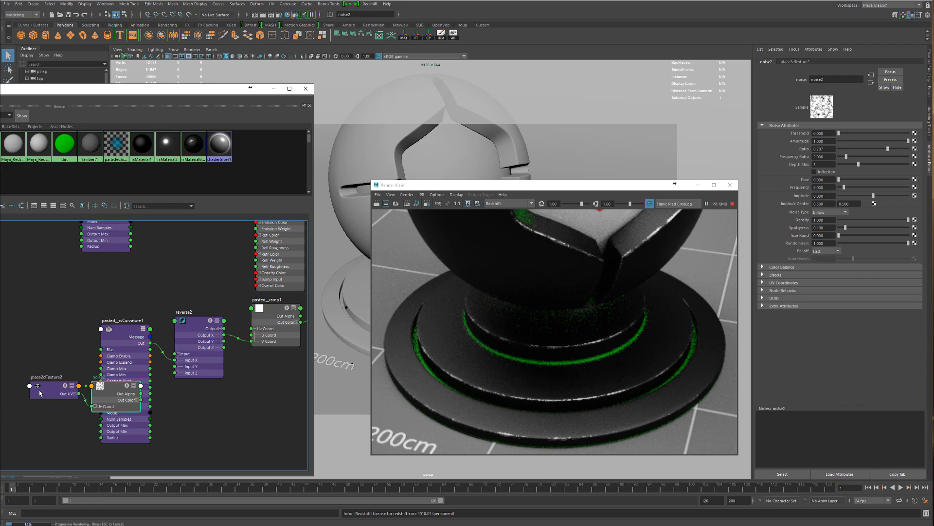
left_click_drag(40, 393, 0, 375)
left_click_drag(121, 403, 41, 367)
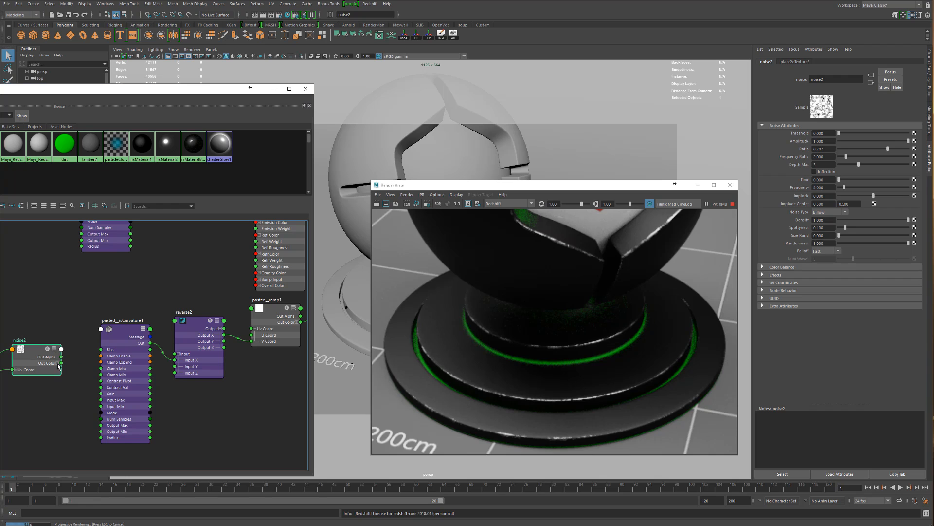
Step: Connect the noise2 Out Color R to the Contrast Val of pasted__rsCurvature1 and display the curvature node's attributes
left_click(58, 363)
left_click_drag(61, 369, 101, 387)
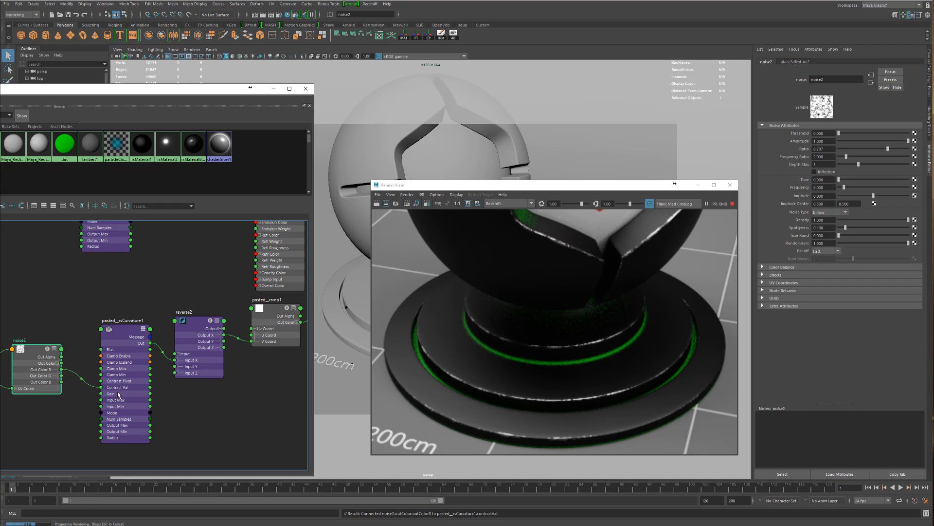
left_click(132, 411)
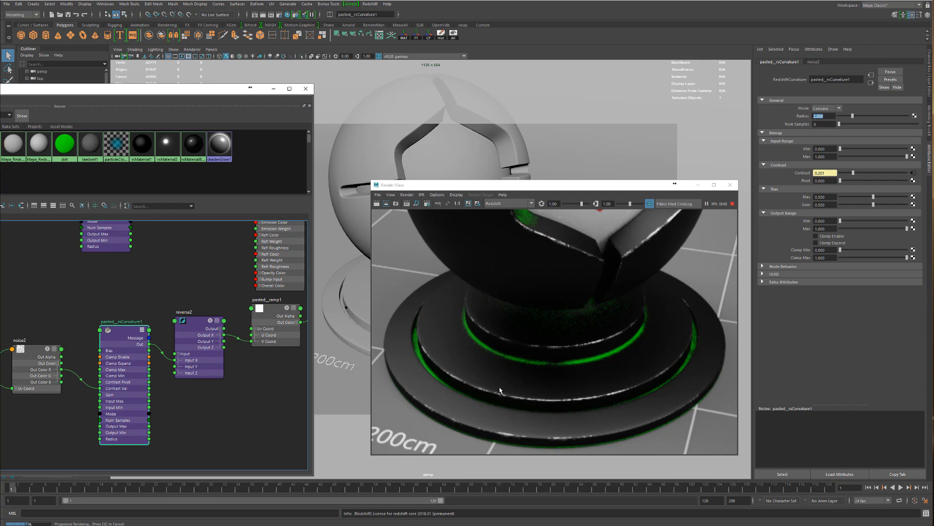
Step: Uncover the viewport and examine the green dirt band around the neck of the base in close-up in the render
scroll(540, 374, "up", 3)
scroll(536, 328, "down", 5)
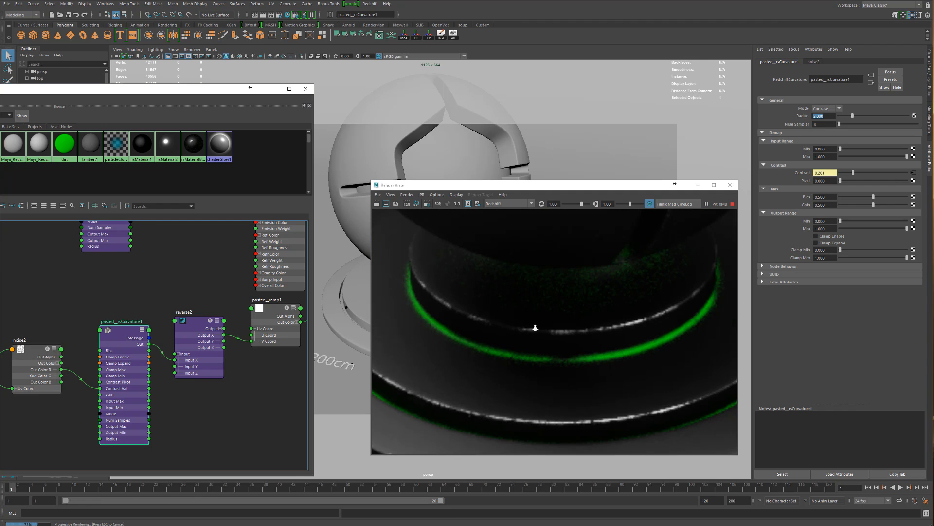
left_click_drag(537, 185, 698, 201)
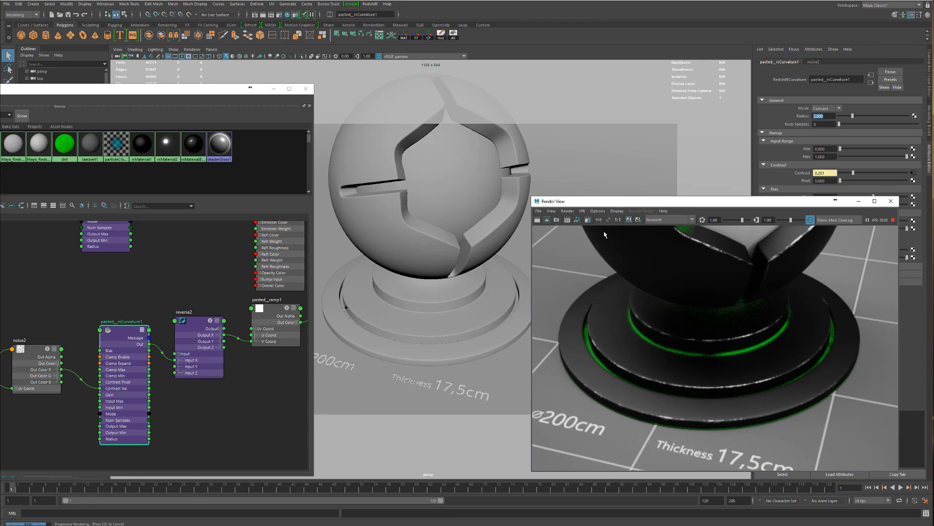
scroll(447, 322, "up", 5)
middle_click_drag(447, 321, 417, 251, "alt")
right_click_drag(417, 251, 521, 262, "alt")
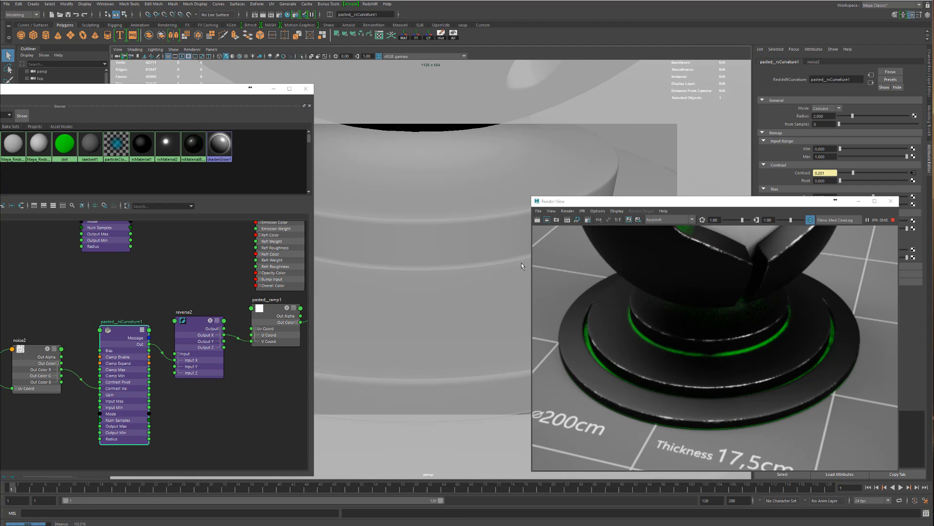
left_click_drag(439, 280, 445, 289, "alt")
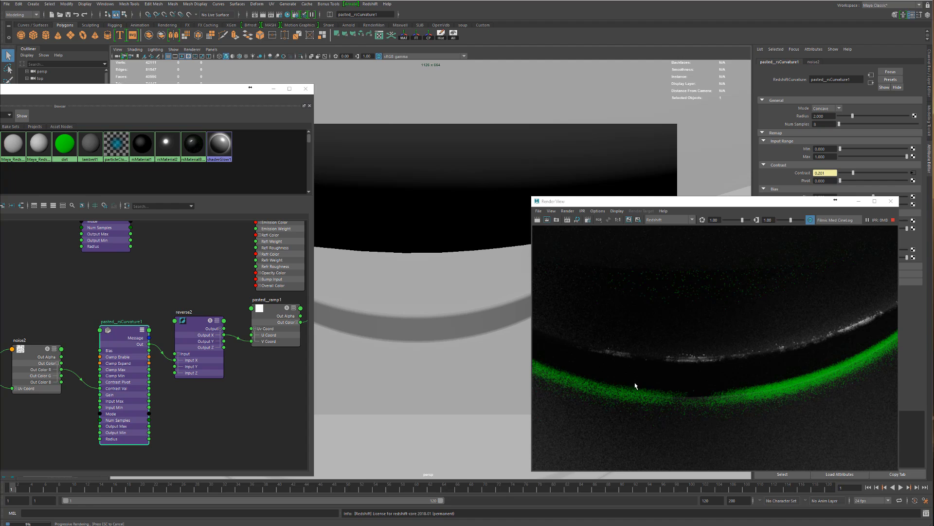
scroll(741, 393, "down", 3)
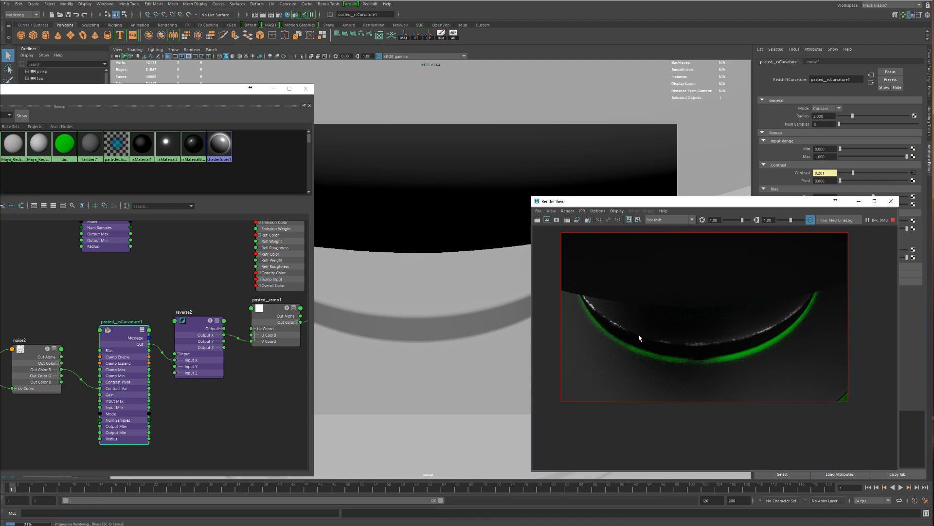
Step: Restrict the live render to a region around the green dirt band at the base's neck and uncover the attribute settings
scroll(582, 321, "up", 2)
left_click_drag(551, 291, 881, 382)
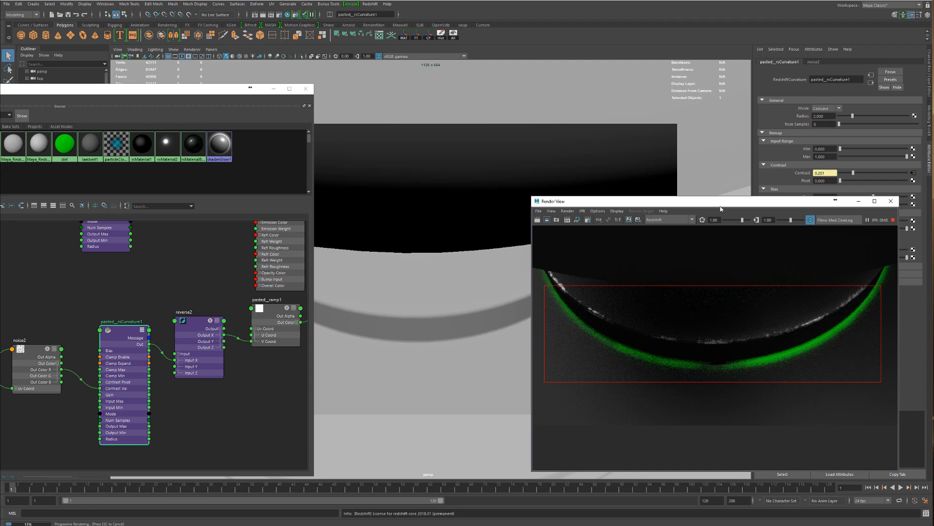
left_click_drag(721, 208, 558, 96)
Step: Set noise2 to Perlin Noise, with Frequency Ratio about 4.5 and Frequency about 31.8
left_click_drag(17, 368, 18, 371)
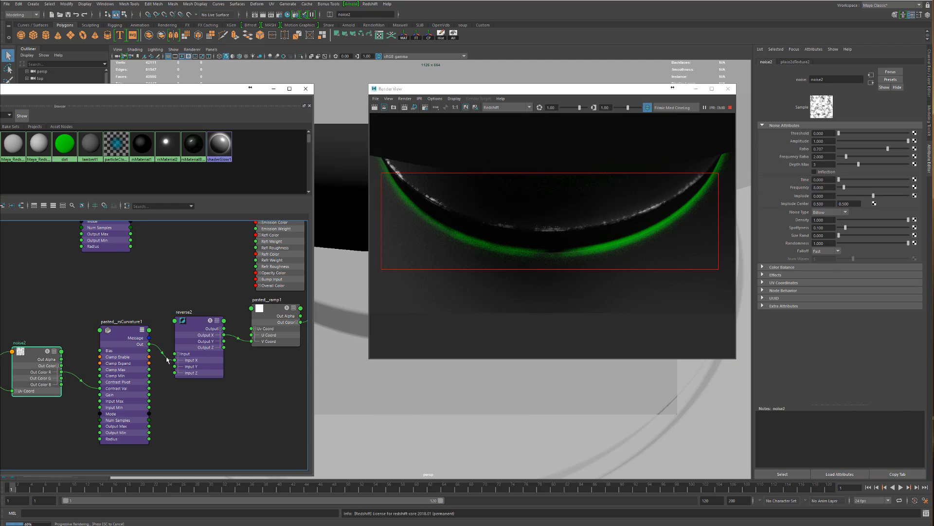
left_click(829, 212)
left_click(824, 220)
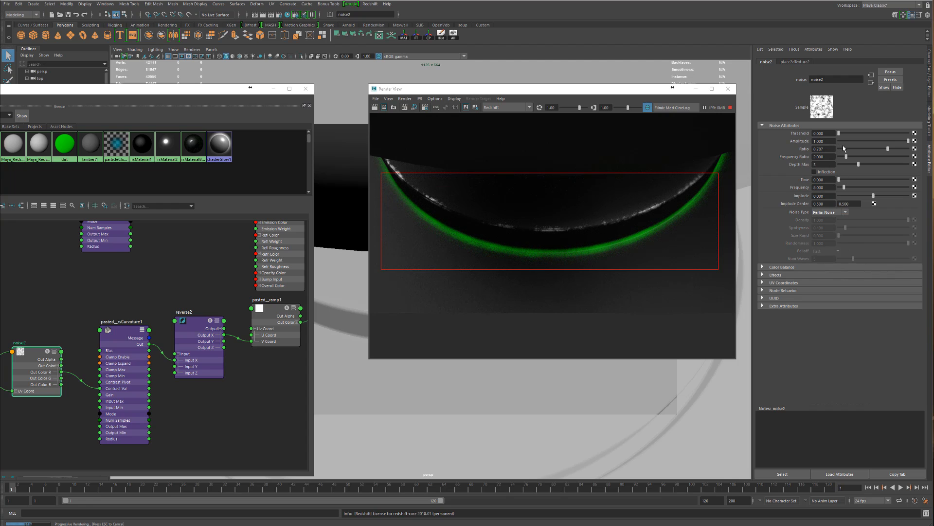
left_click(859, 157)
left_click(866, 157)
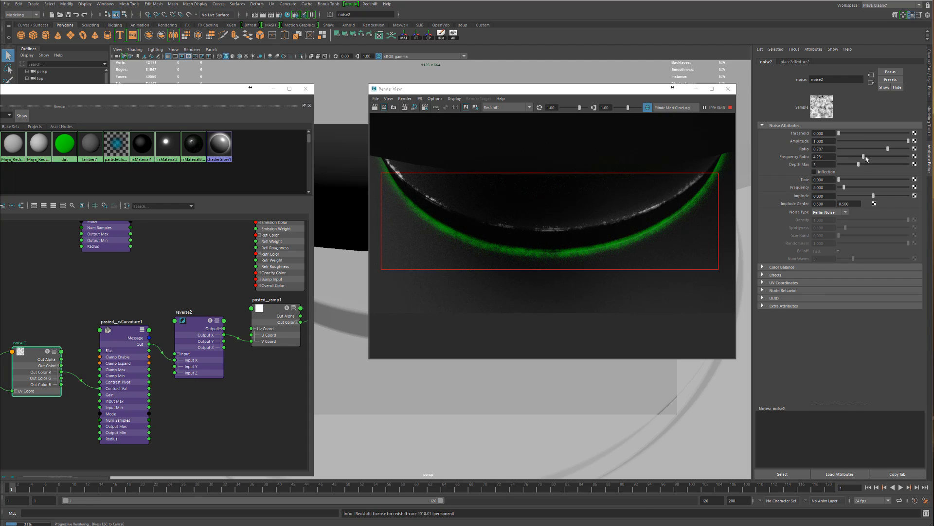
left_click(860, 188)
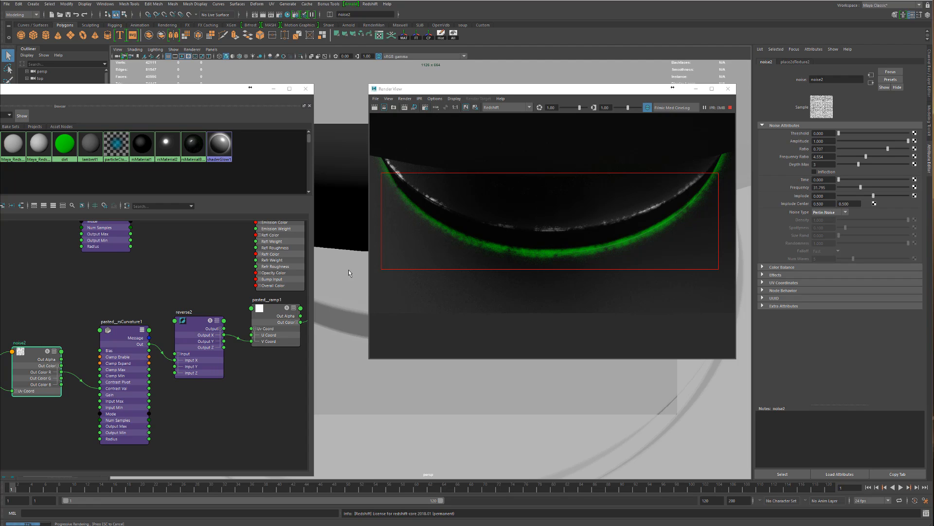
Step: Display the attributes of pasted__rsCurvature1 and examine the dirt over the whole shader ball and base in the render
left_click(185, 348)
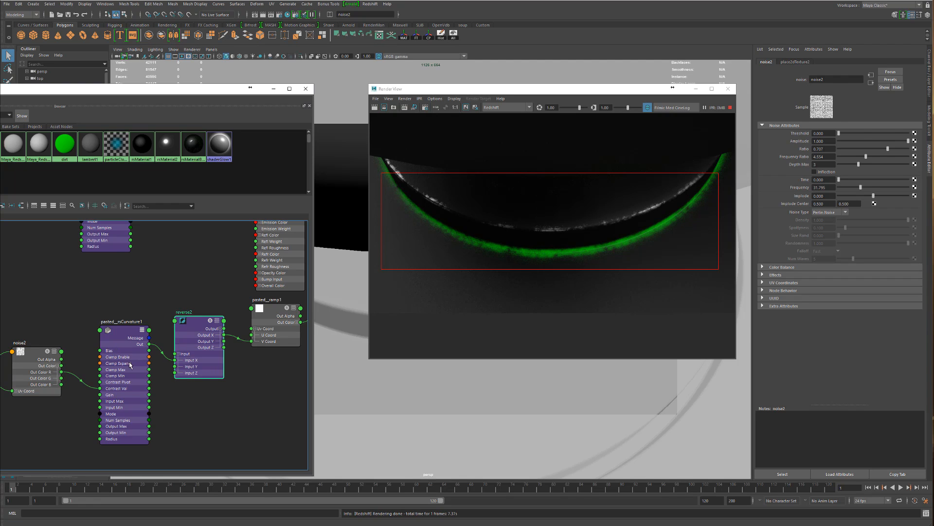
left_click_drag(132, 359, 132, 372)
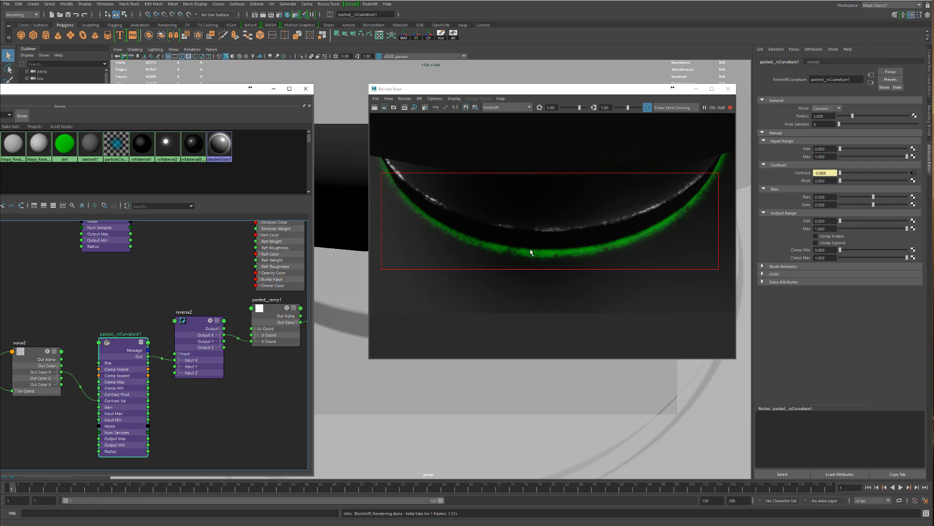
scroll(530, 252, "down", 2)
right_click_drag(592, 407, 344, 364, "alt")
middle_click_drag(357, 160, 356, 258, "alt")
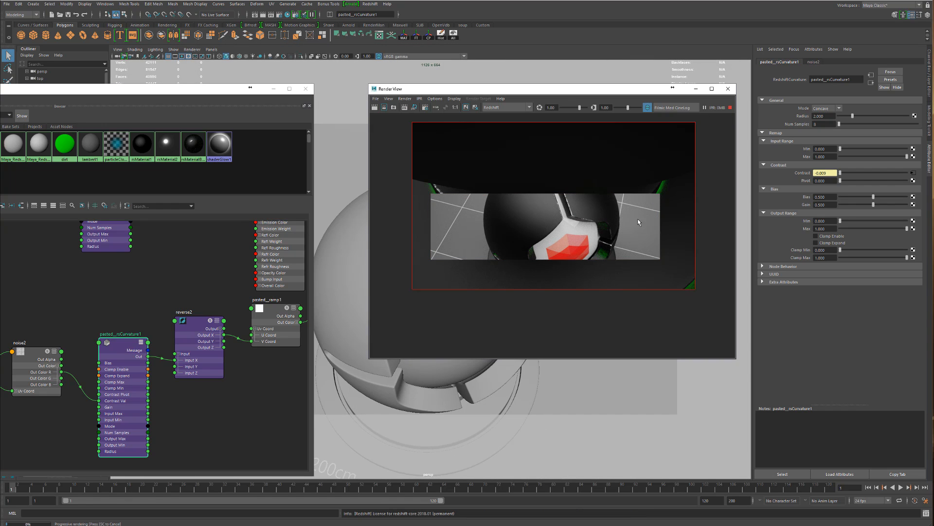
left_click_drag(590, 88, 665, 46)
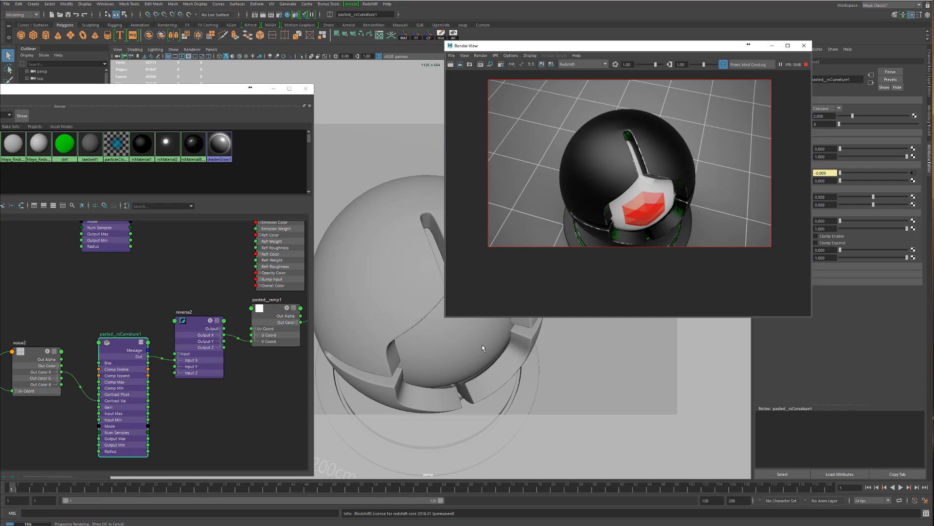
left_click_drag(481, 343, 401, 280, "alt")
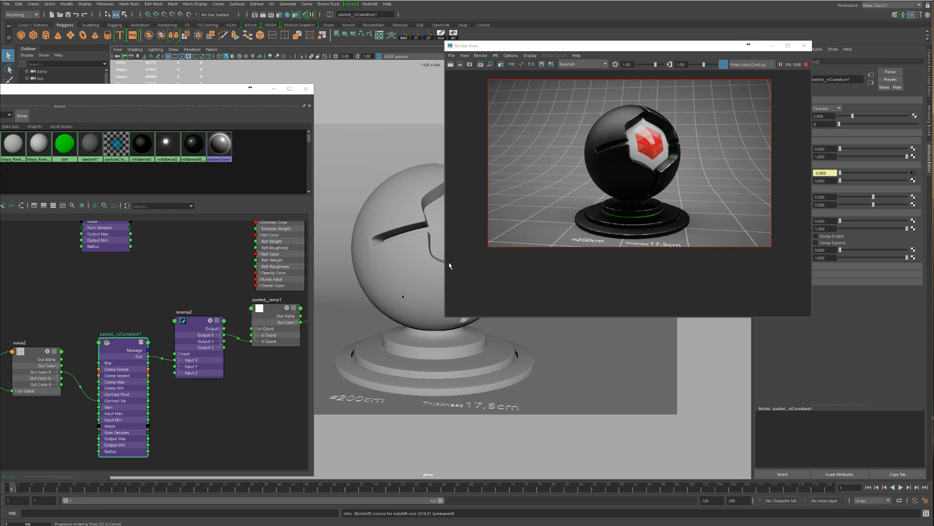
left_click_drag(677, 49, 635, 105)
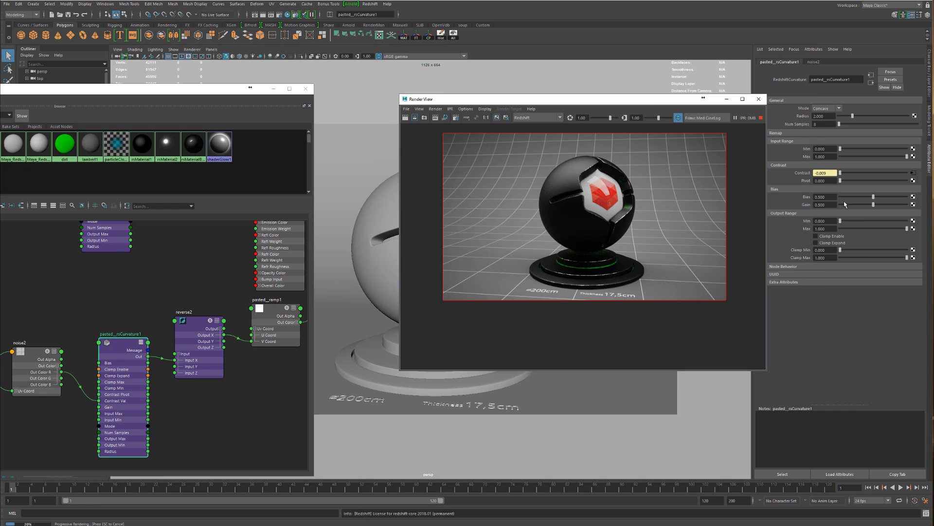
Step: Set the Bias of pasted__rsCurvature1 to 0.610 to spread the green dirt further
left_click(882, 197)
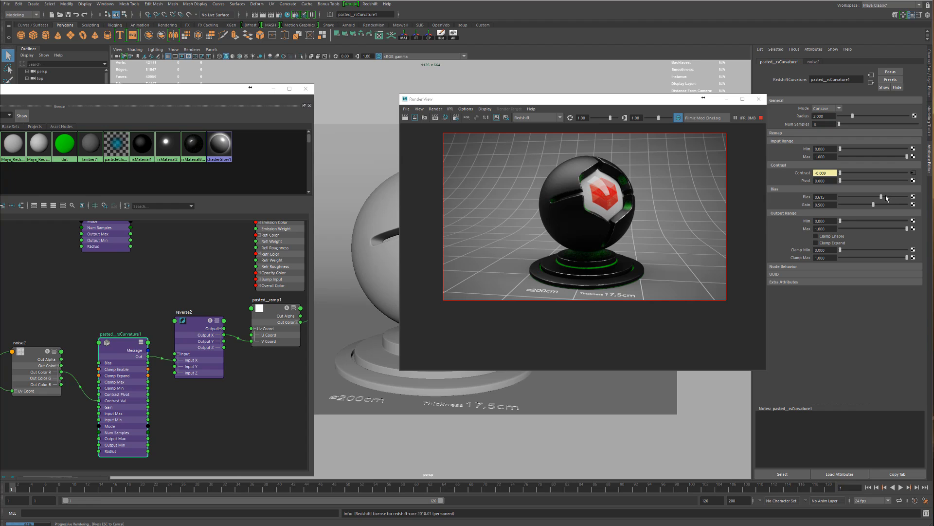
left_click_drag(886, 197, 922, 194)
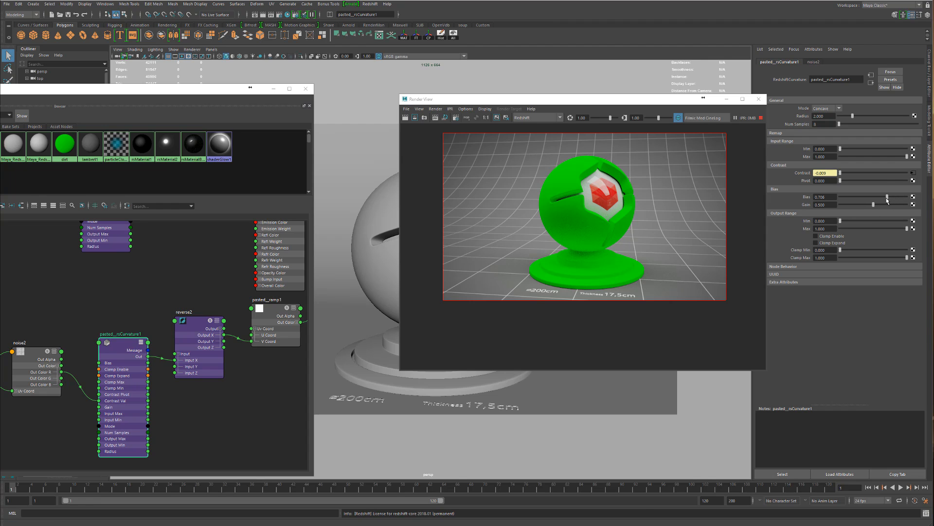
mouse_move(888, 197)
left_mouse_down()
mouse_move(844, 202)
mouse_move(885, 200)
left_mouse_up()
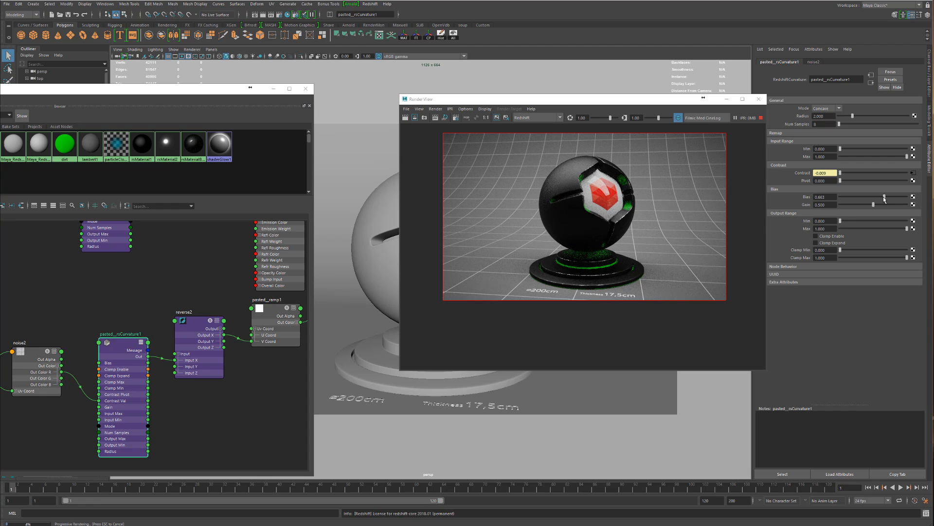
left_click_drag(884, 199, 880, 199)
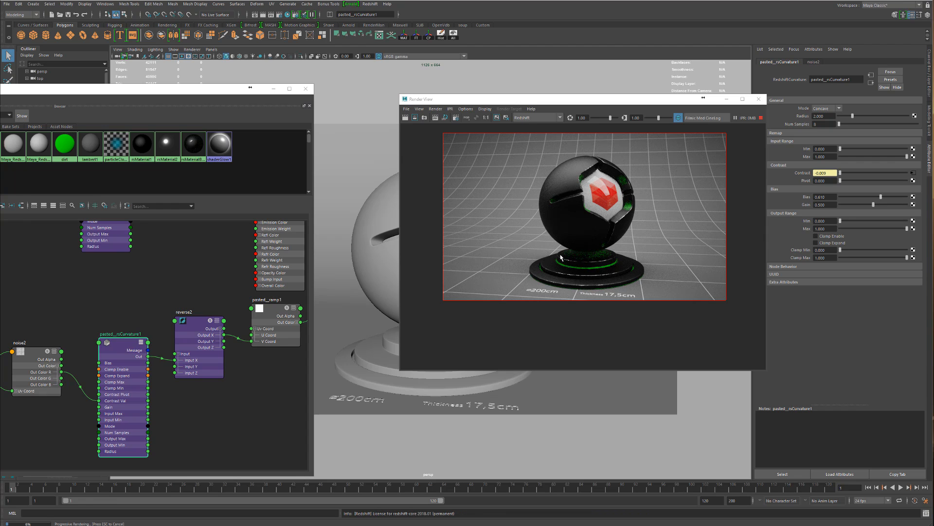
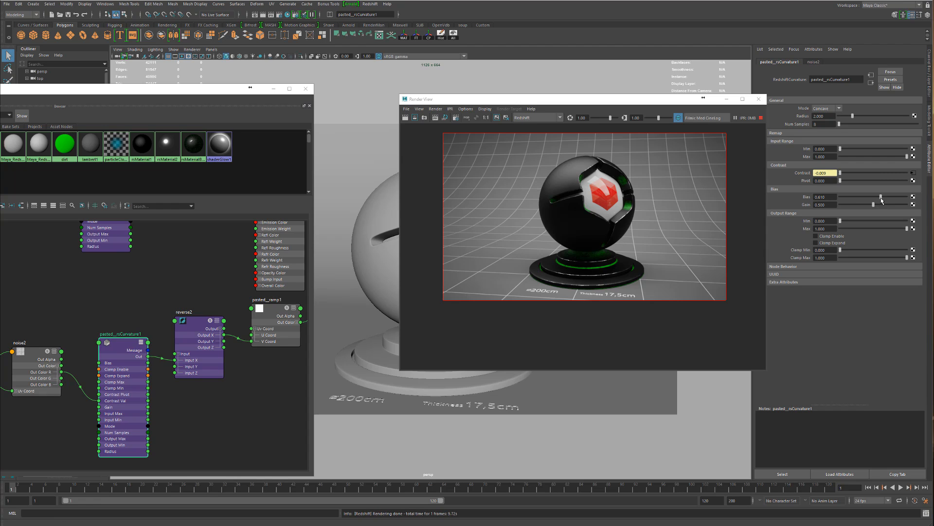
Step: Try different Output Range Min and Max values on pasted__rsCurvature1 and return them to 0.000 and 1.000
left_click_drag(840, 221, 848, 223)
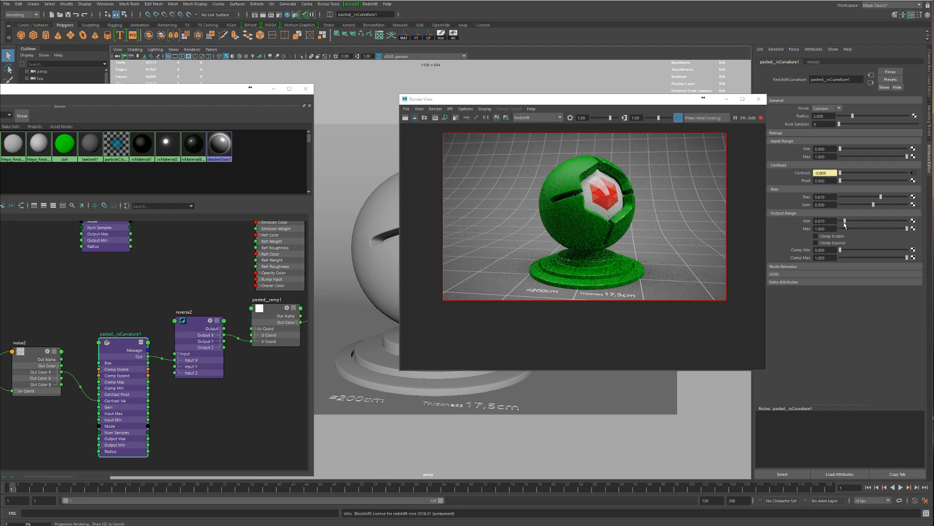
left_click_drag(844, 224, 837, 225)
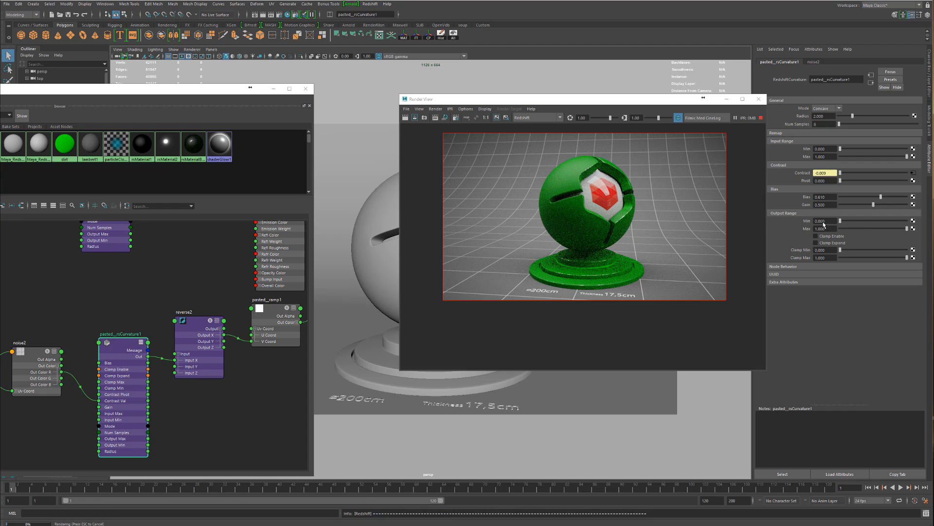
mouse_move(901, 230)
left_mouse_down()
mouse_move(845, 229)
mouse_move(908, 231)
left_mouse_up()
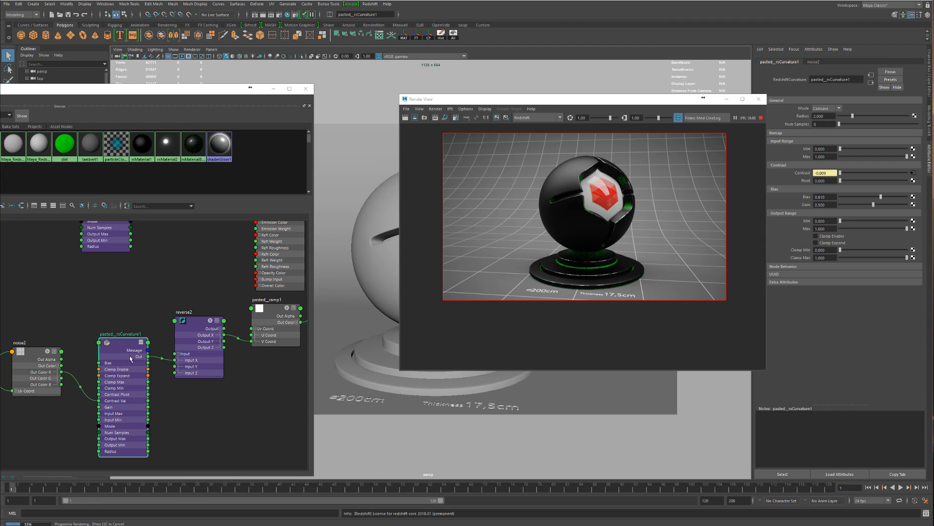
Step: Raise the Bias of the convex rsCurvature1 node to 0.711 to widen the edge wear
scroll(587, 216, "up", 4)
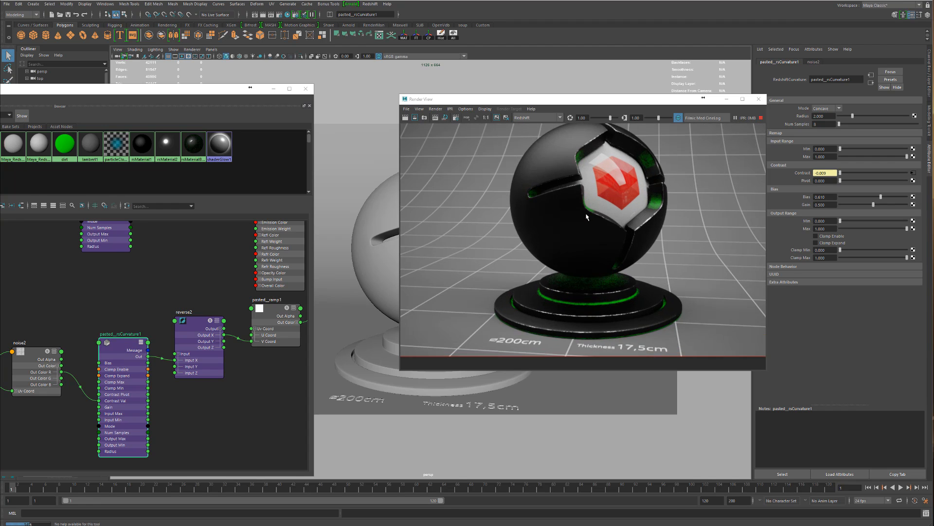
scroll(589, 233, "down", 3)
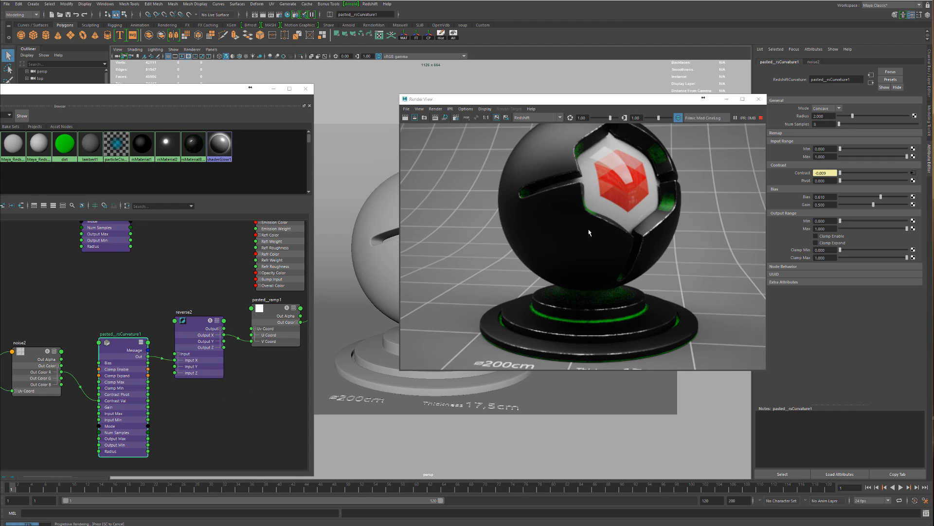
middle_click_drag(231, 271, 275, 411, "alt")
left_click_drag(154, 312, 157, 299)
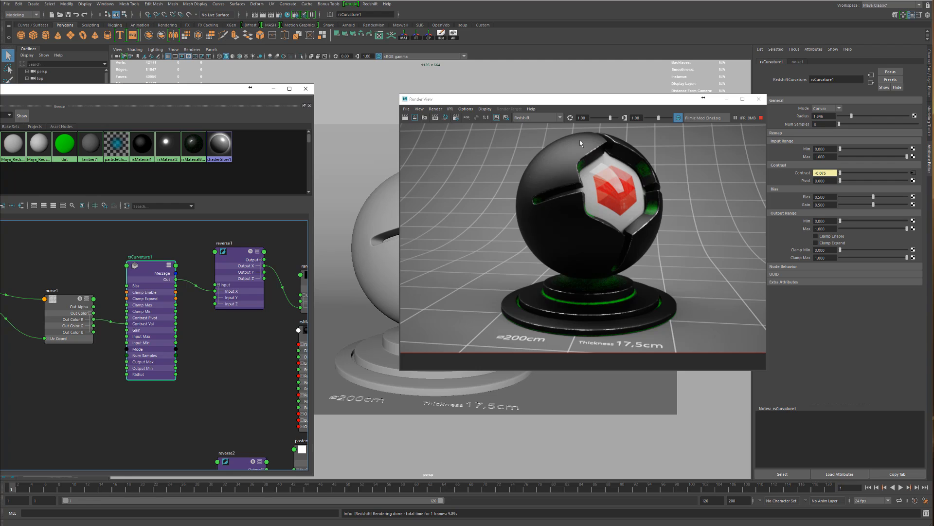
left_click_drag(163, 309, 161, 317)
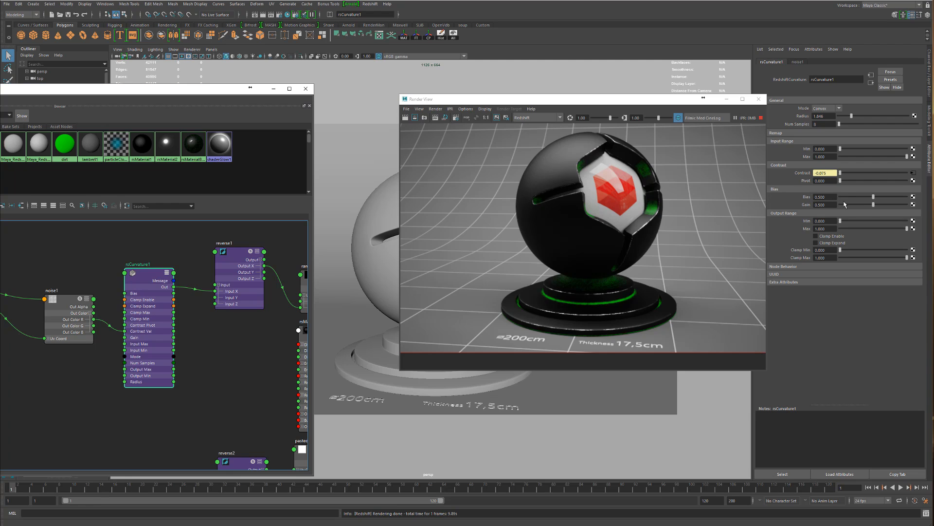
left_click(880, 197)
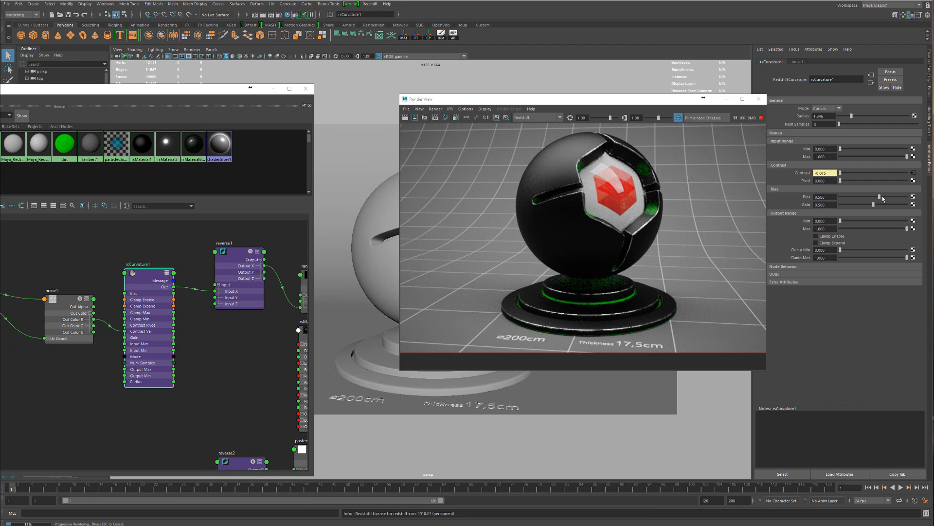
left_click(884, 197)
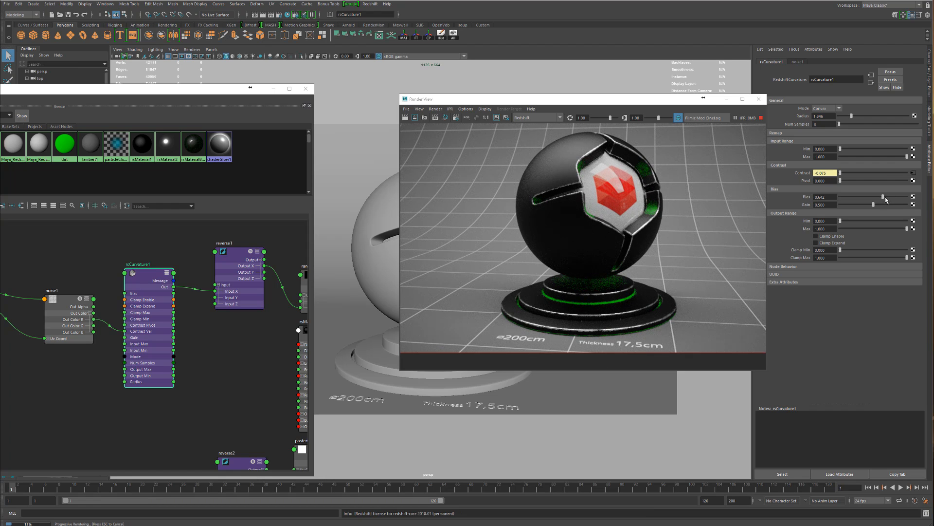
left_click(887, 197)
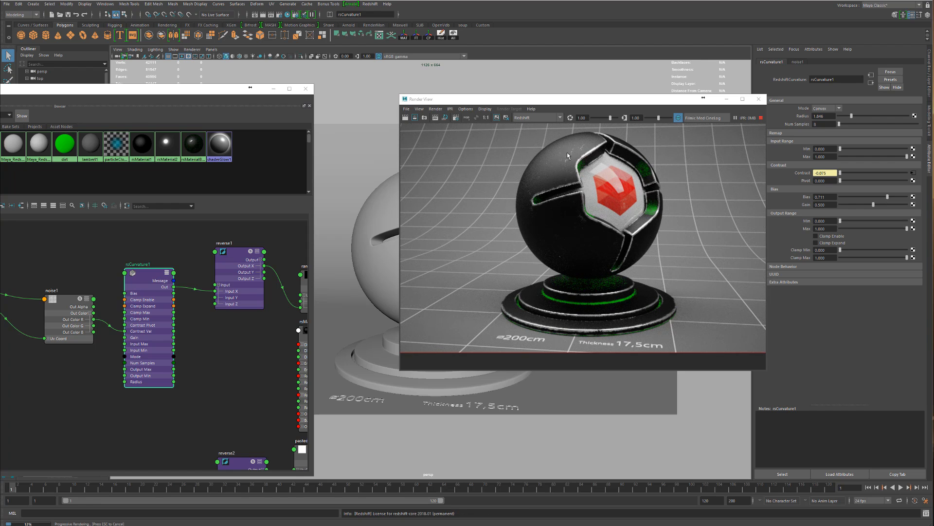
Step: Move ramp1's white color stop to position 1.000 and shift its black stop slightly lower to soften the edge-wear mask
scroll(567, 153, "up", 5)
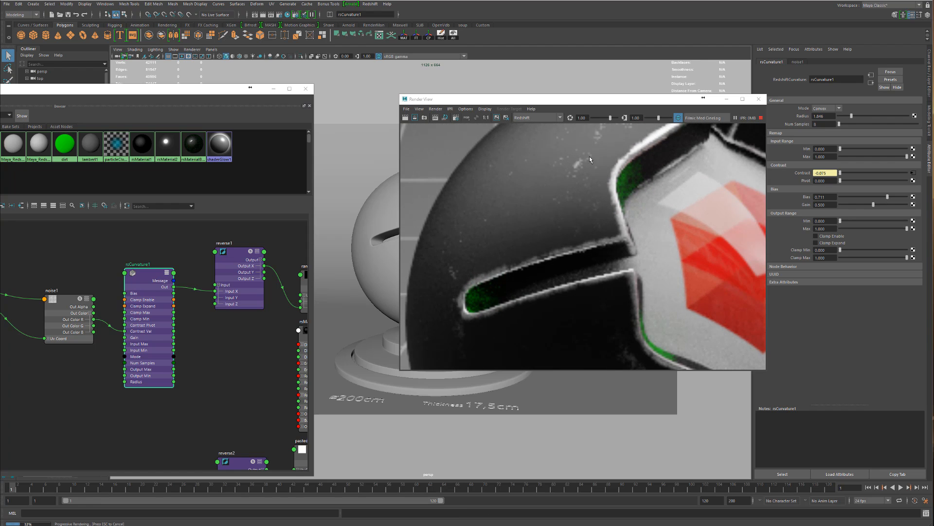
scroll(597, 267, "down", 6)
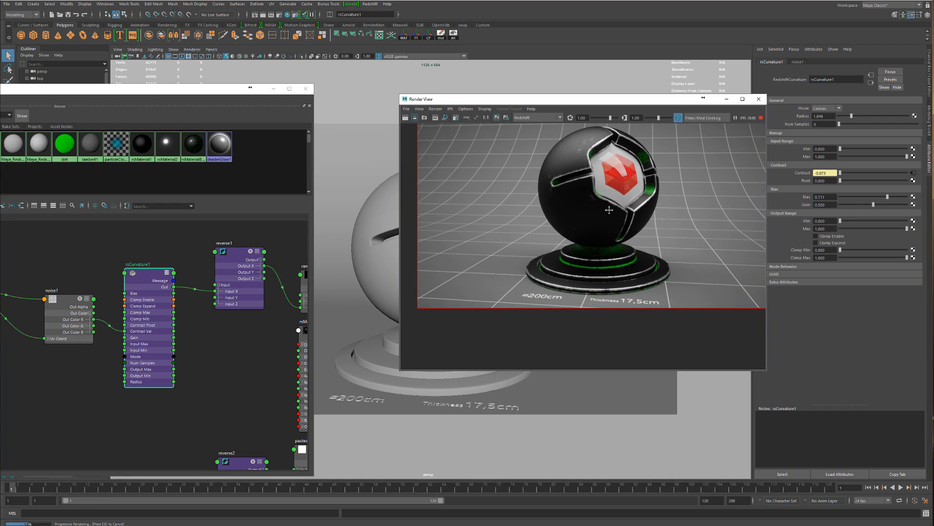
scroll(586, 265, "up", 1)
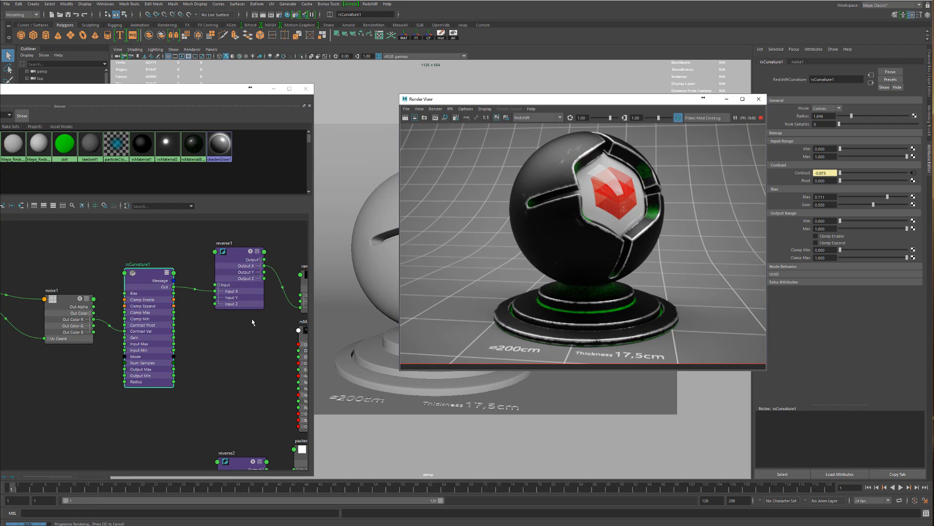
middle_click_drag(253, 321, 148, 323)
left_click(220, 281)
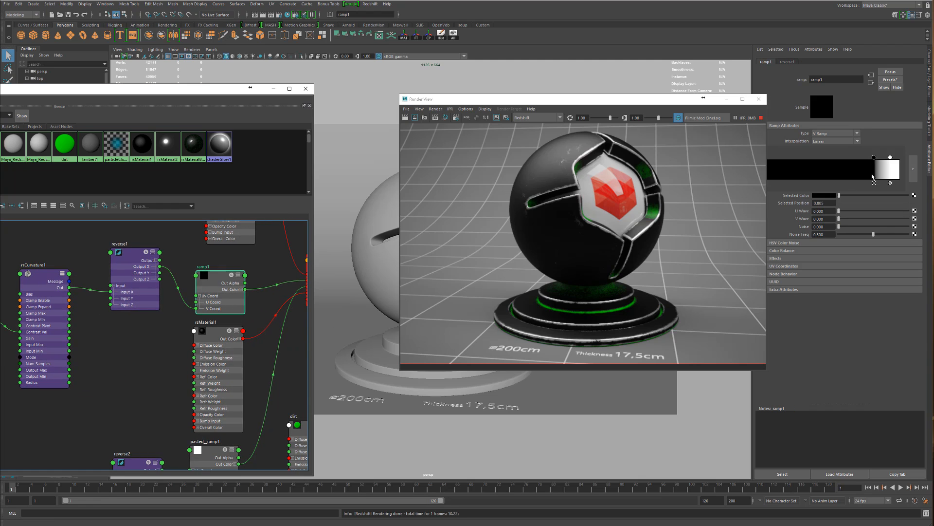
left_click(831, 169)
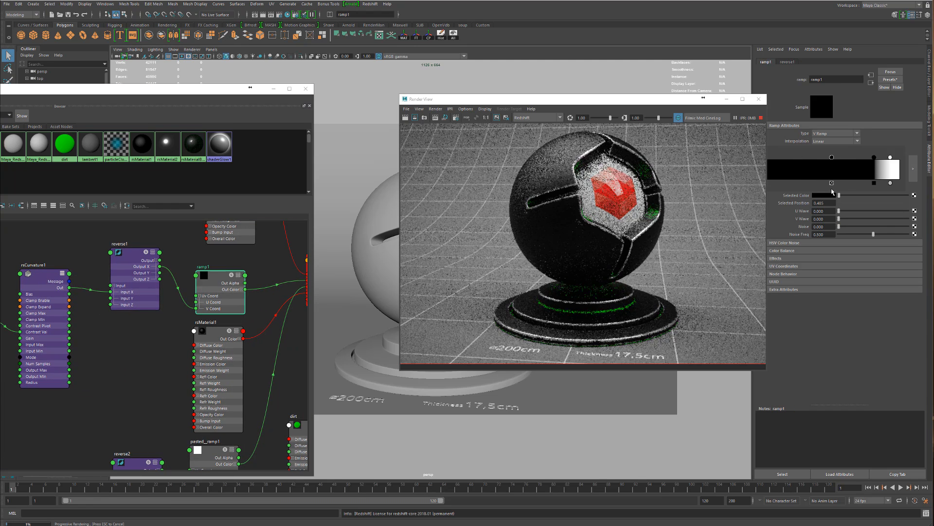
left_click(874, 182)
left_click_drag(831, 158, 903, 159)
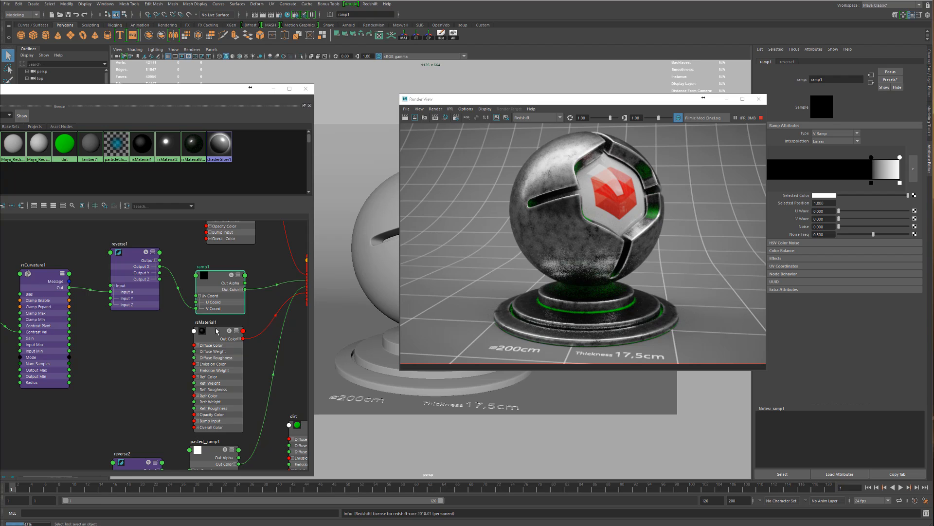
Step: Set the Bias of rsCurvature1 to 0.561 and display ramp1's attributes
left_click_drag(63, 316, 63, 319)
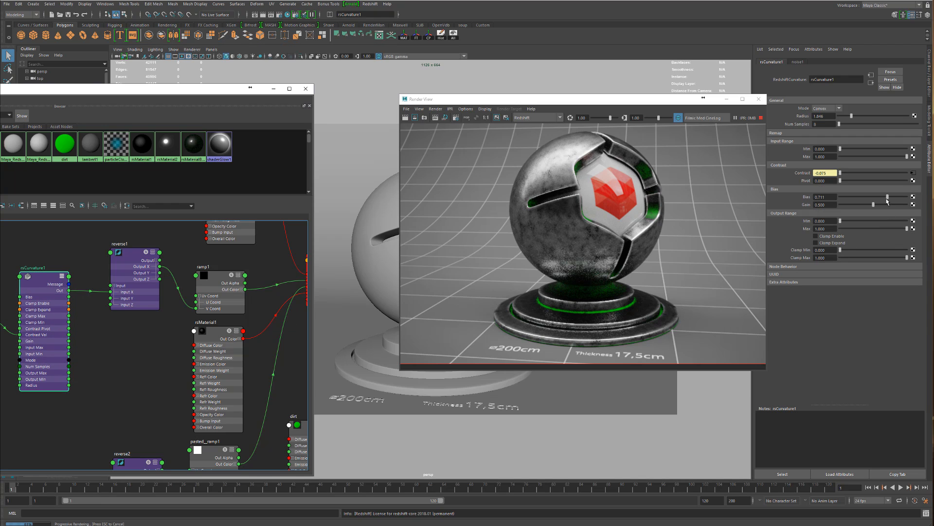
left_click_drag(887, 198, 877, 200)
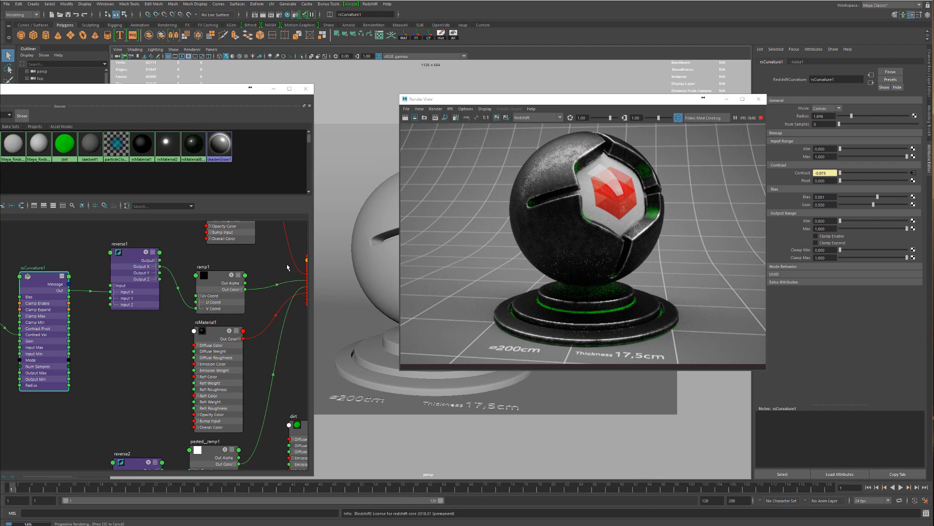
left_click(239, 294)
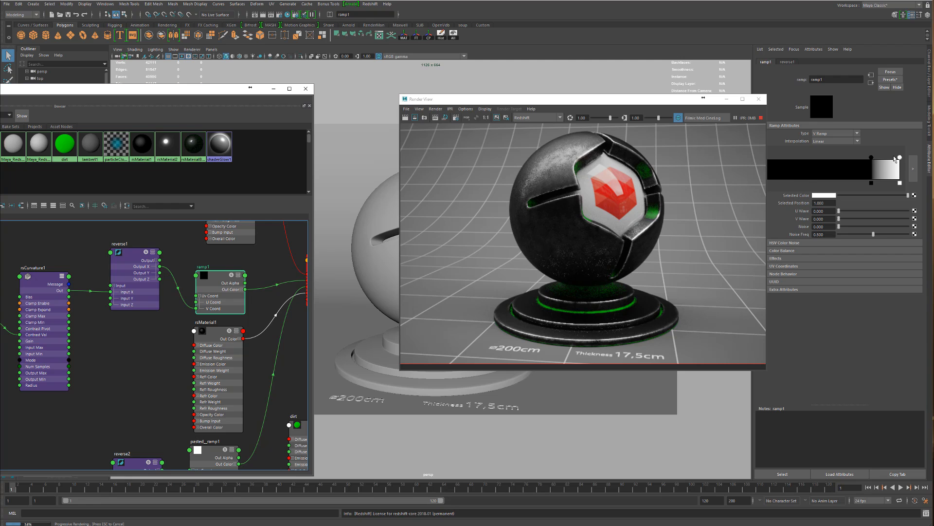
Step: Examine the edge wear and green dirt up close on the shader ball and its base in the render
left_click_drag(900, 157, 900, 158)
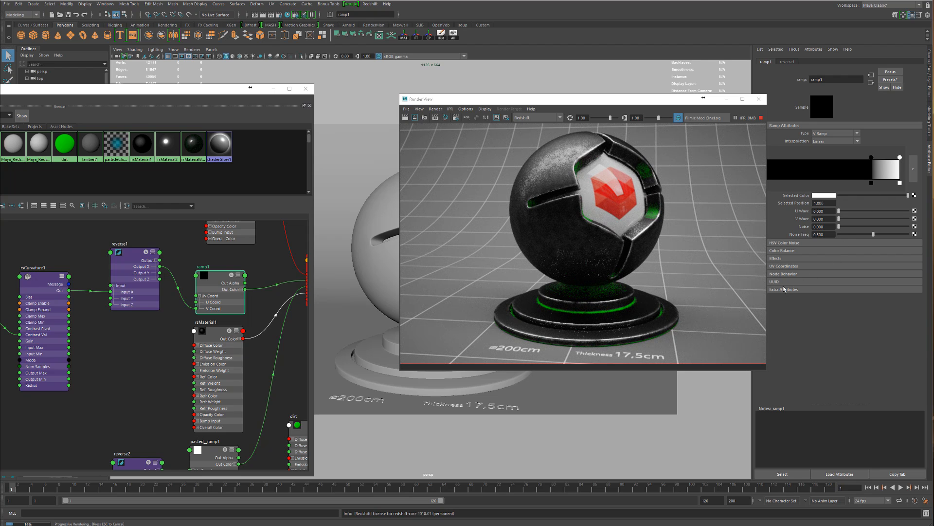
scroll(545, 217, "up", 5)
middle_click_drag(615, 189, 560, 256, "alt")
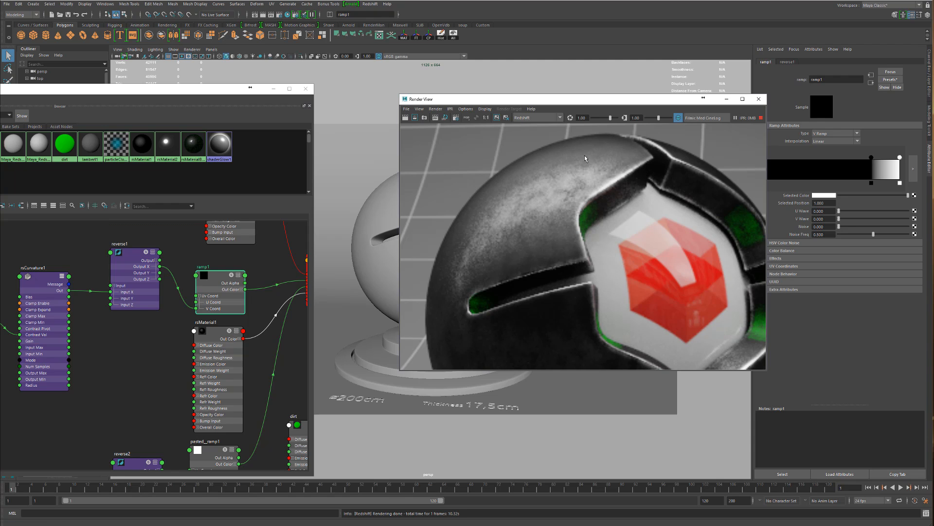
scroll(607, 305, "down", 3)
middle_click_drag(607, 298, 586, 209, "alt")
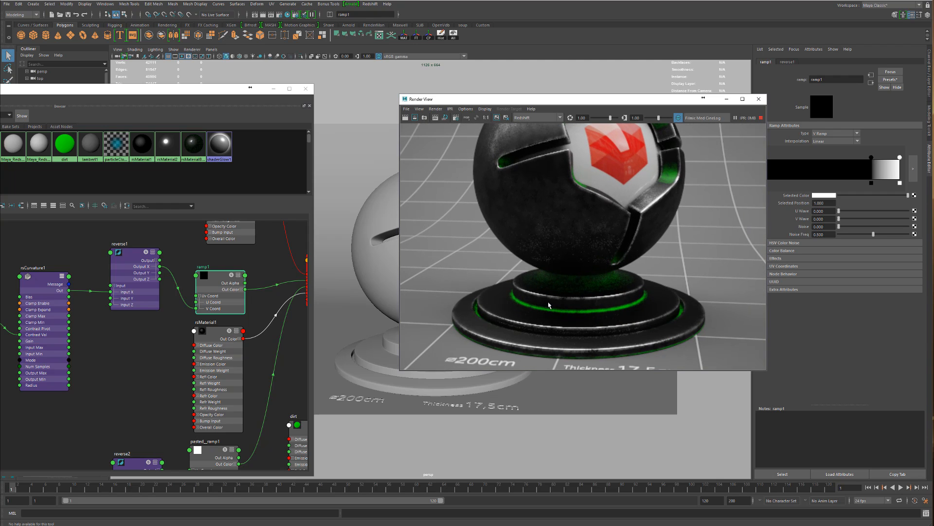
Step: Change the dirt material's diffuse color from green to a dark brown with saturation 0.391 and value 0.090
middle_click_drag(188, 413, 116, 332, "alt")
left_click(240, 371)
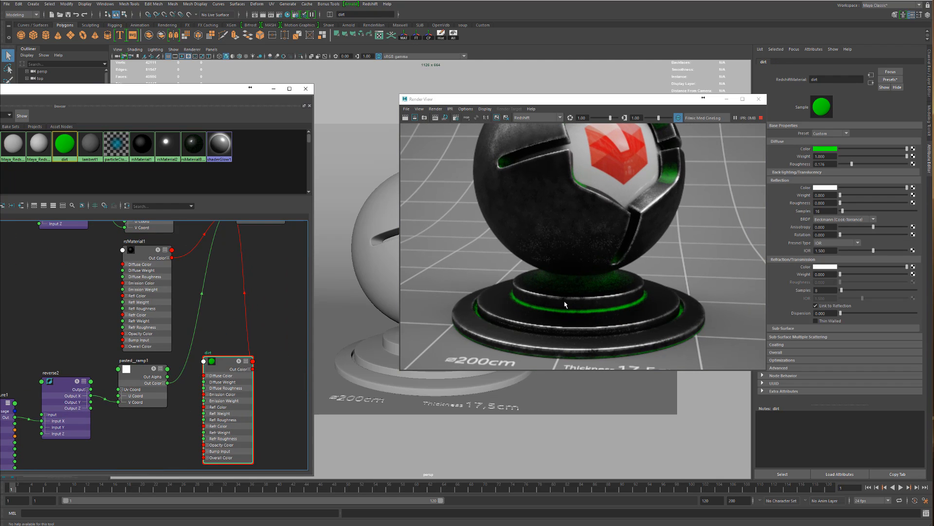
left_click(828, 151)
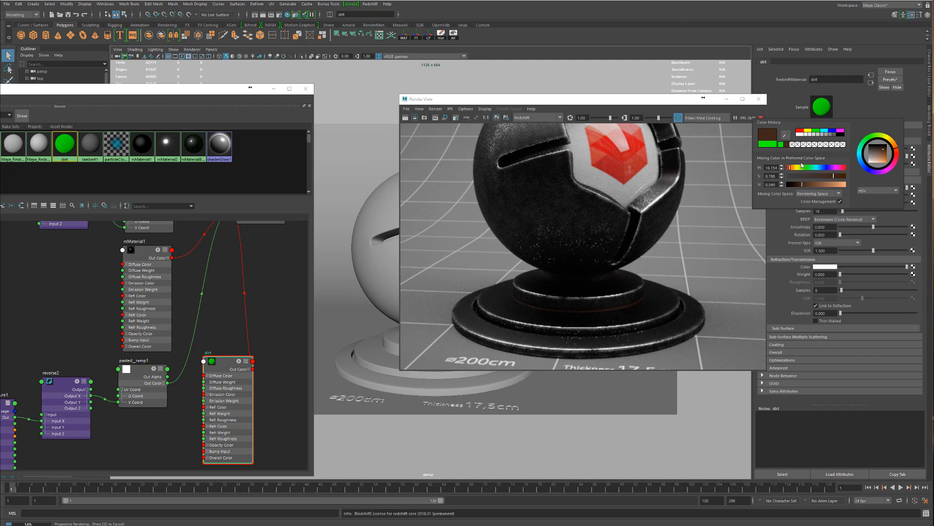
left_click(816, 185)
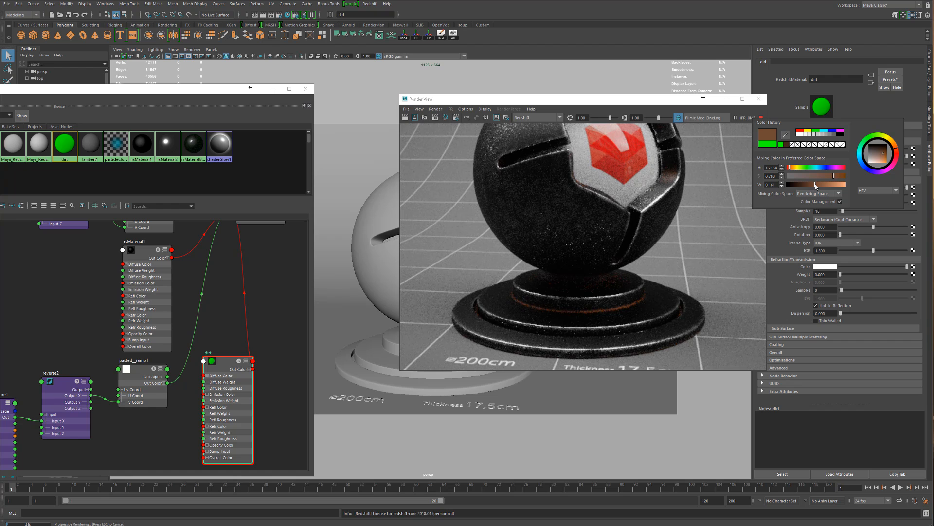
left_click(809, 176)
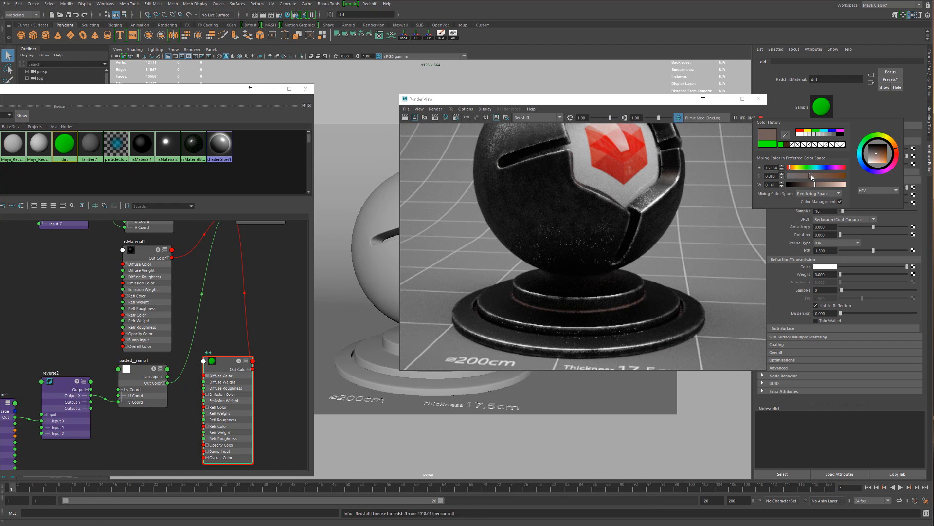
left_click(811, 175)
left_click(809, 185)
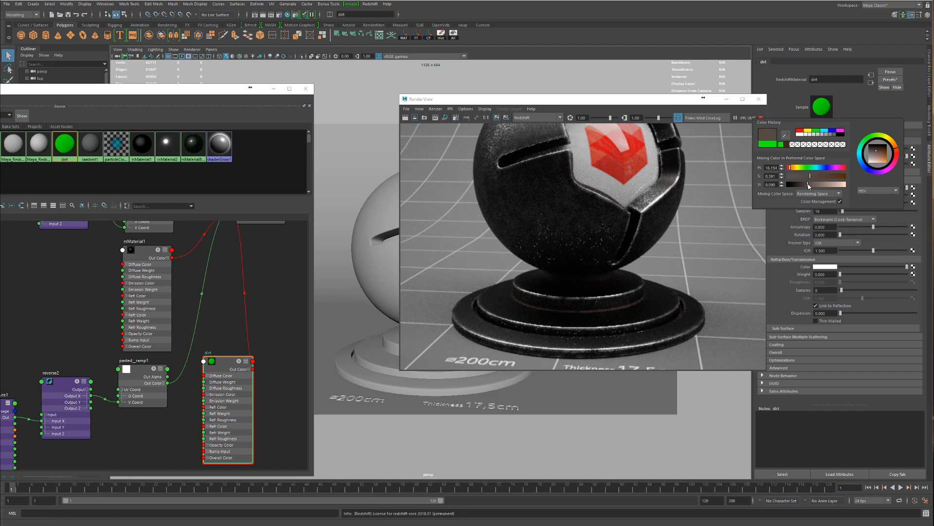
Step: Set the Bias of pasted__rsCurvature1 to 0.690 to widen the brown dirt
scroll(617, 220, "down", 2)
middle_click_drag(627, 212, 616, 235, "alt")
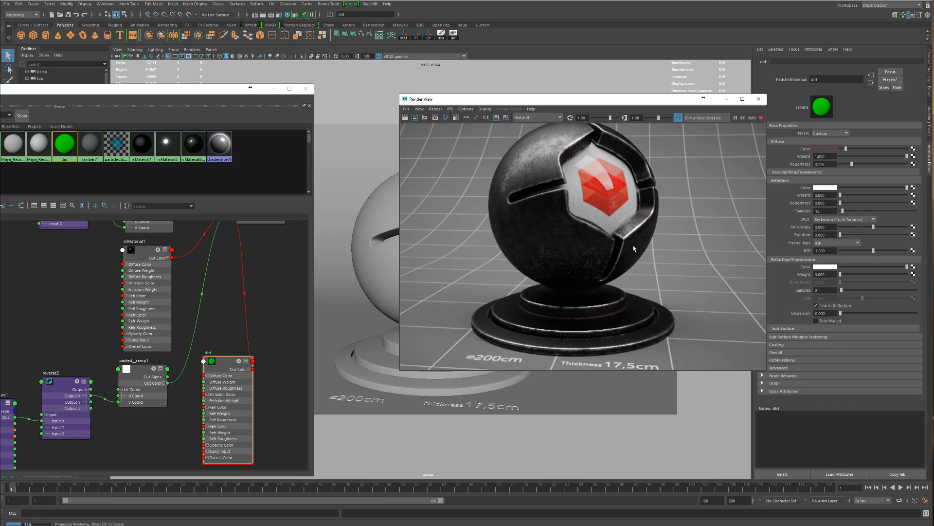
left_click(260, 222)
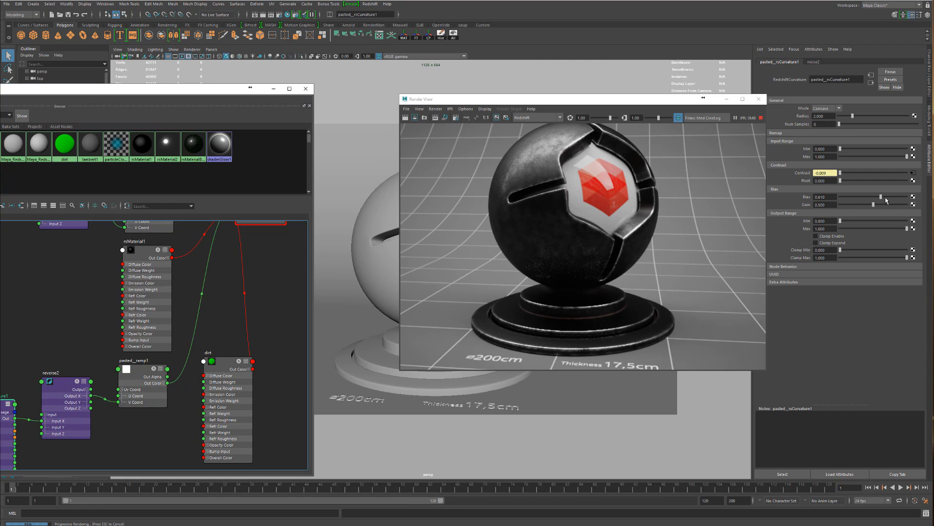
left_click(885, 198)
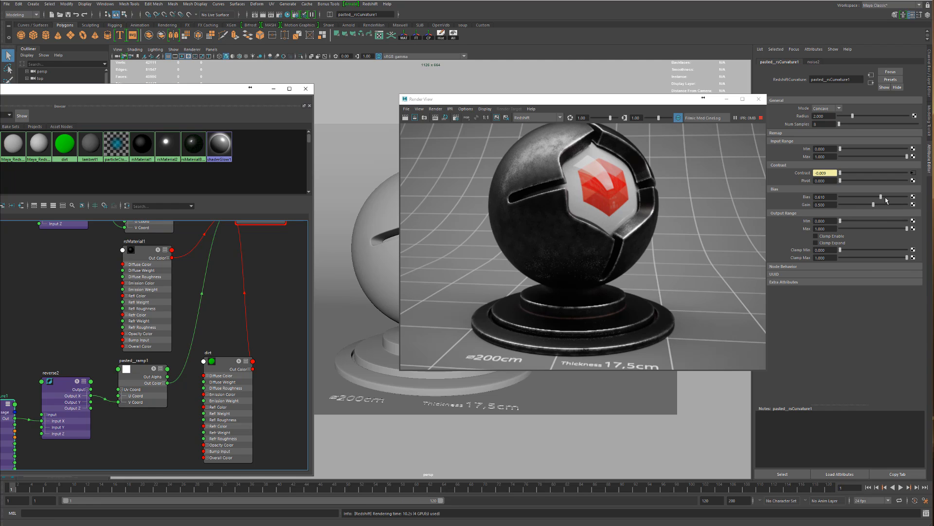
Step: Try a lower white color stop on pasted__ramp1, then set it at position 0.789 with the black stop kept at the end
left_click(157, 392)
left_click(900, 158)
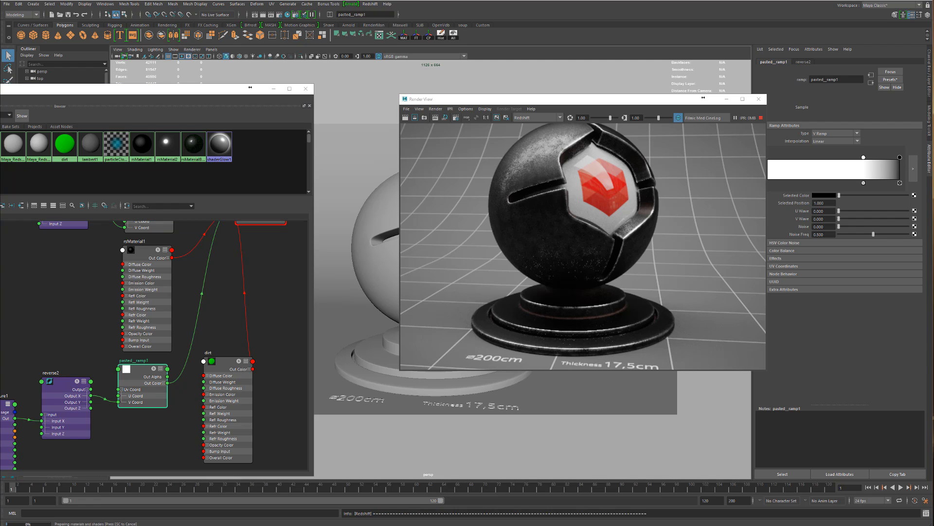
left_click_drag(864, 157, 830, 158)
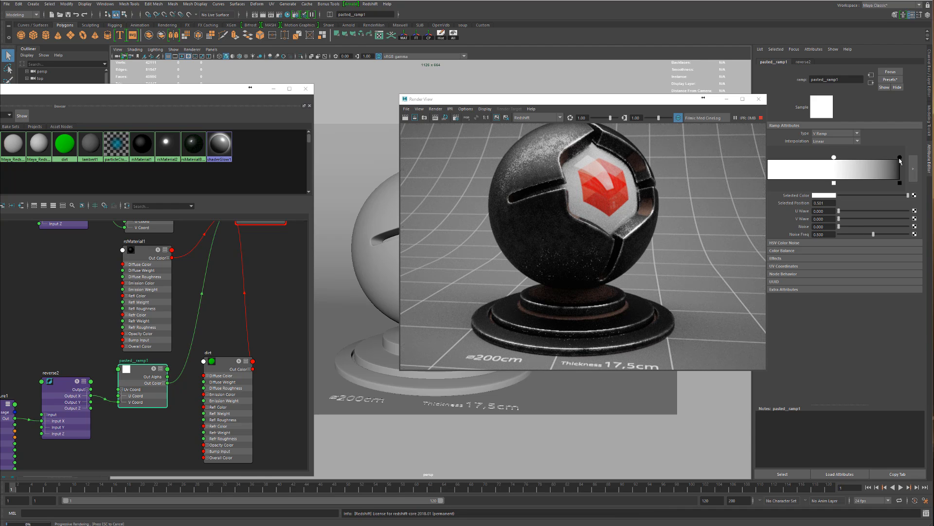
mouse_move(899, 157)
left_mouse_down()
mouse_move(870, 160)
mouse_move(901, 160)
left_mouse_up()
left_click_drag(834, 158, 871, 157)
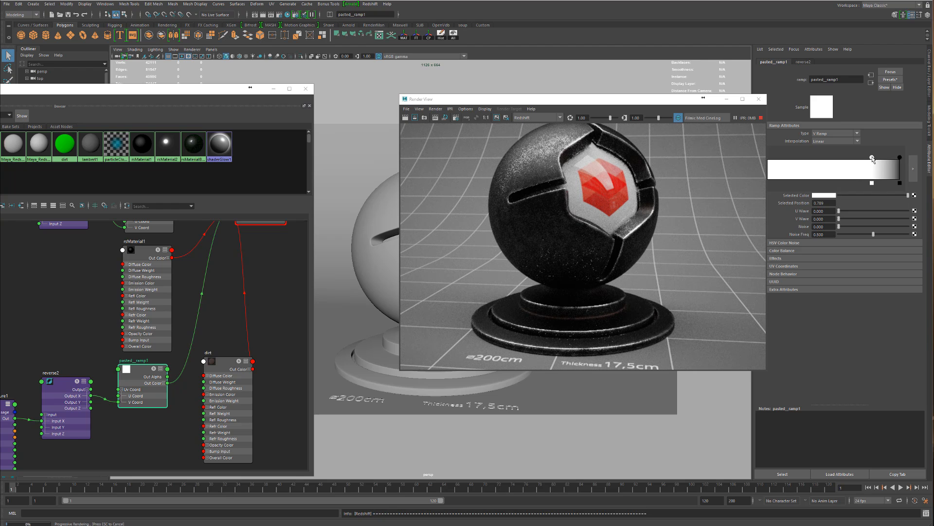
Step: Set the Radius of pasted__rsCurvature1 to 3.000 and its Gain to 0.561
left_click(4, 404)
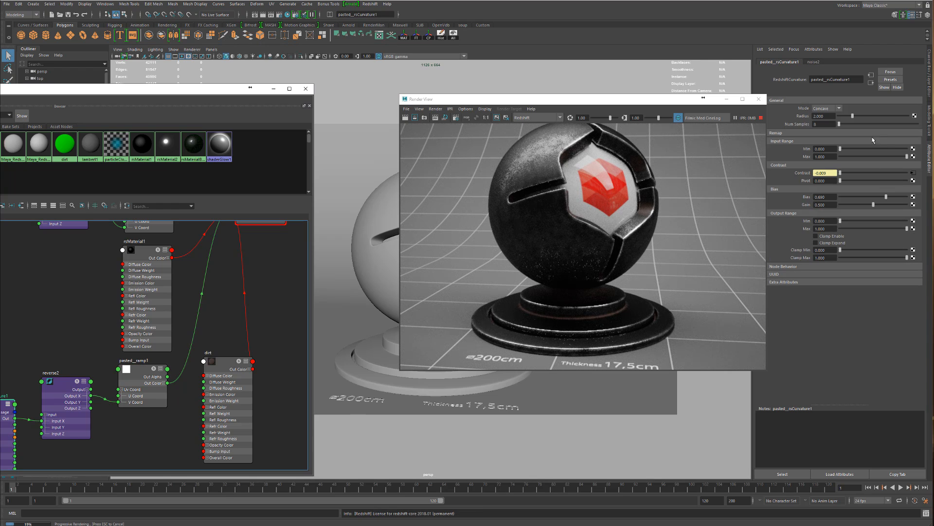
left_click_drag(833, 115, 747, 142)
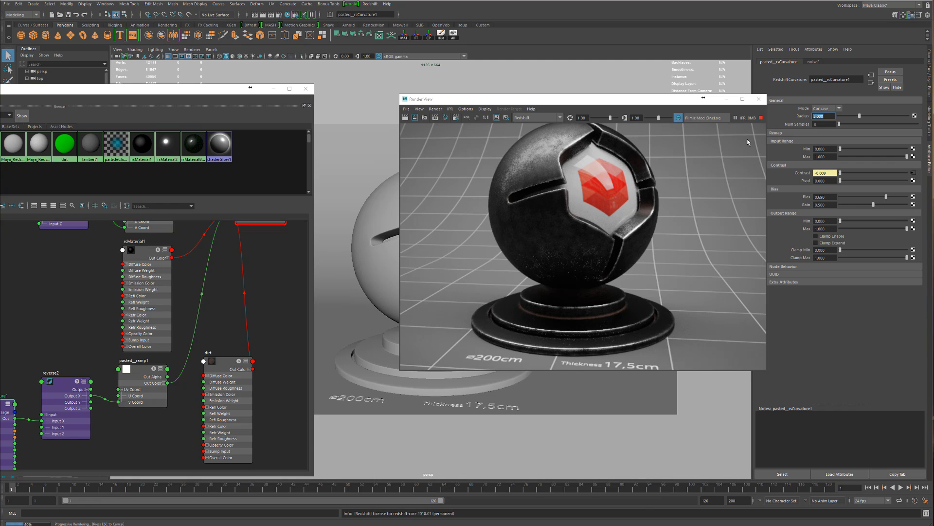
left_click(52, 414)
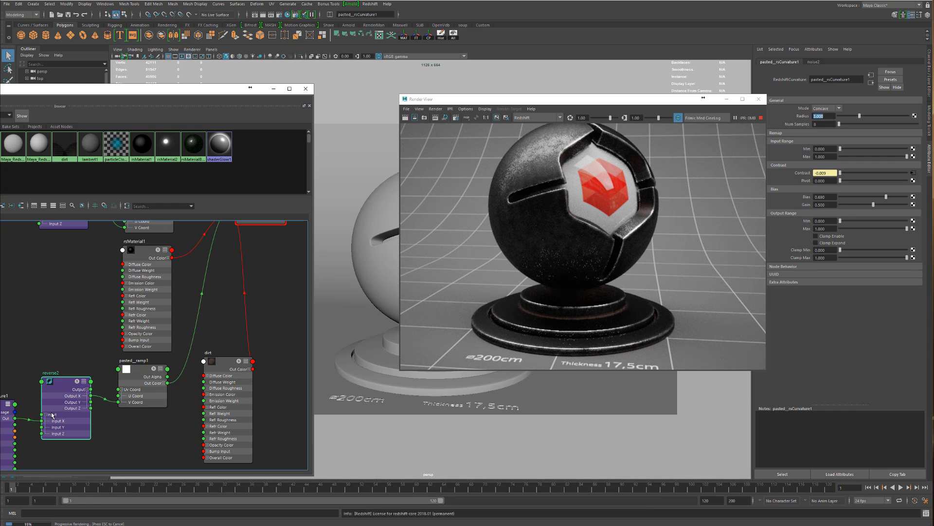
left_click(139, 400)
left_click(10, 430)
scroll(92, 302, "down", 2)
middle_click_drag(92, 303, 130, 280, "alt")
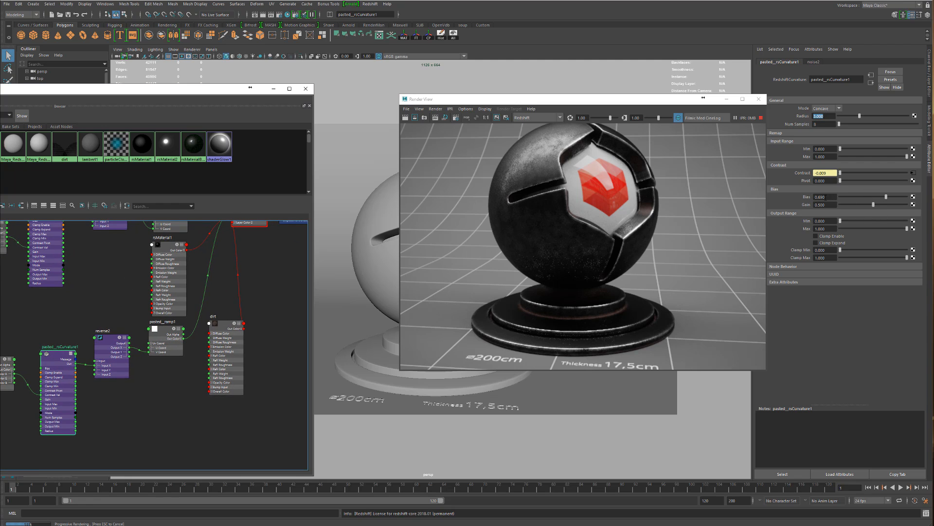
left_click(825, 197)
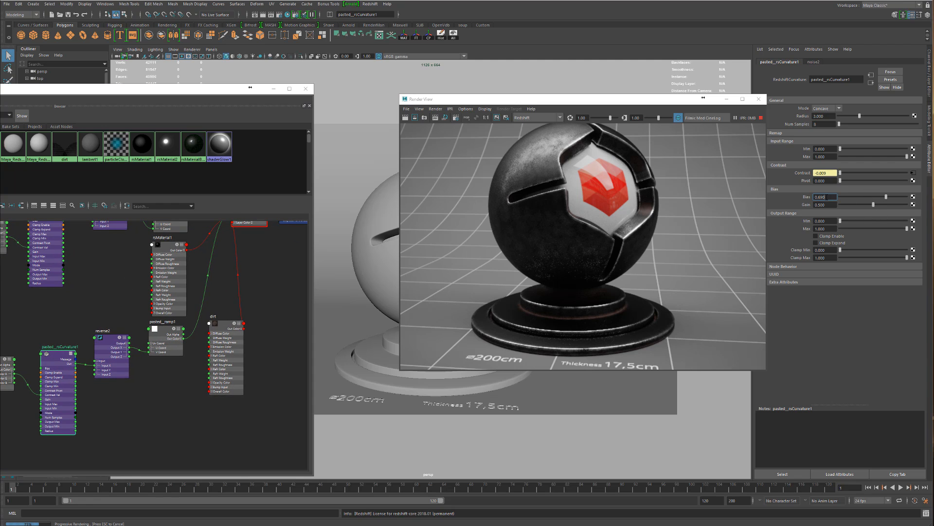
left_click(877, 205)
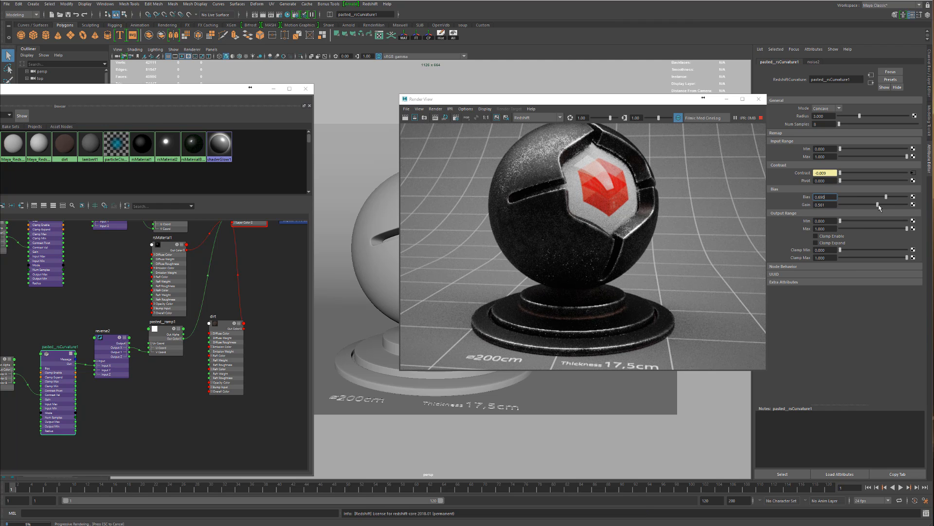
Step: Try a high Bias on pasted__rsCurvature1, then set it to 0.647 and check the whole shader ball in the render
left_click(904, 198)
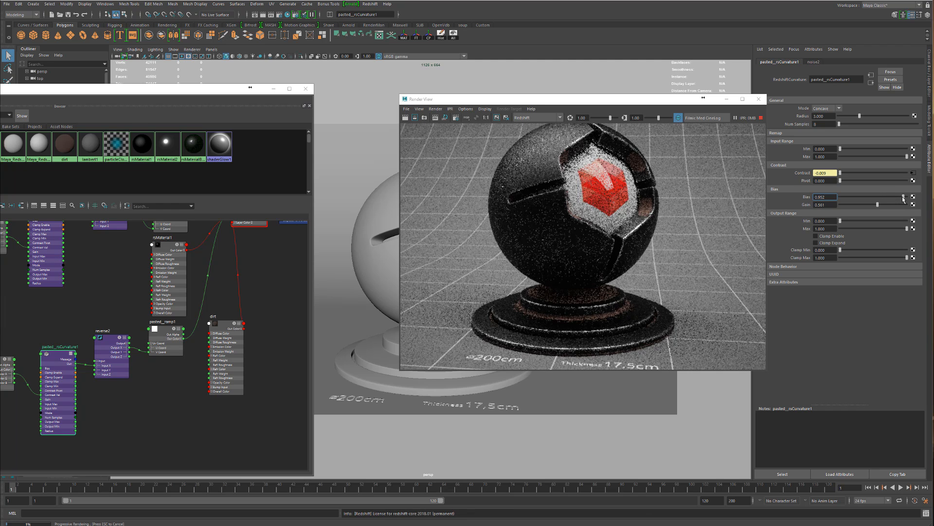
left_click(886, 197)
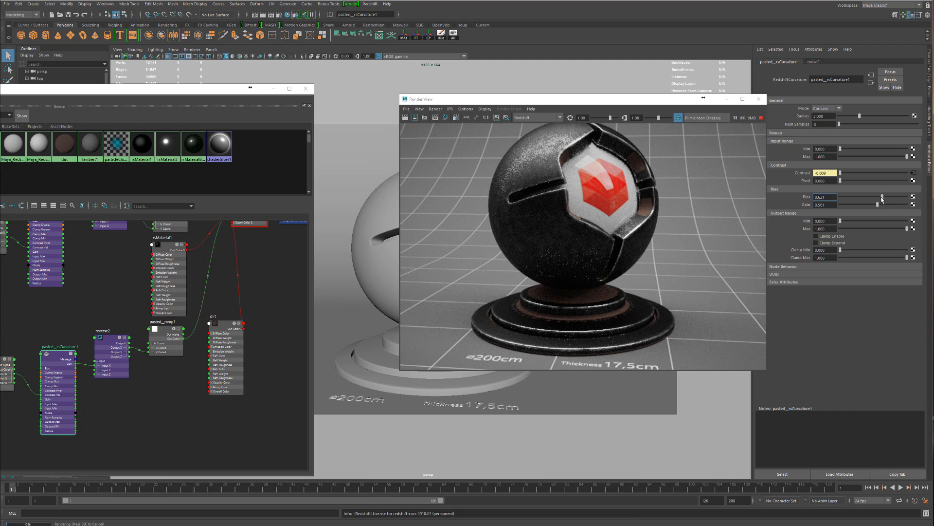
left_click(882, 197)
left_click(884, 197)
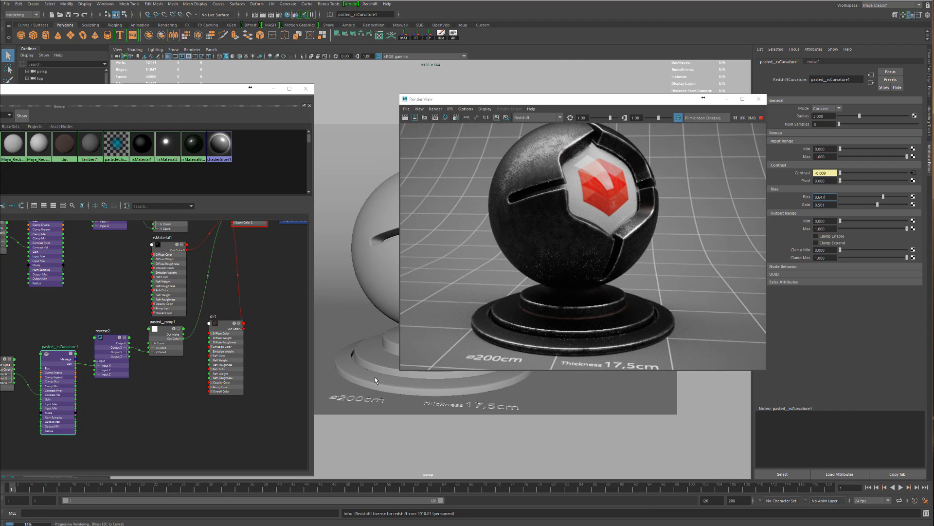
scroll(526, 275, "down", 1)
scroll(516, 246, "up", 1)
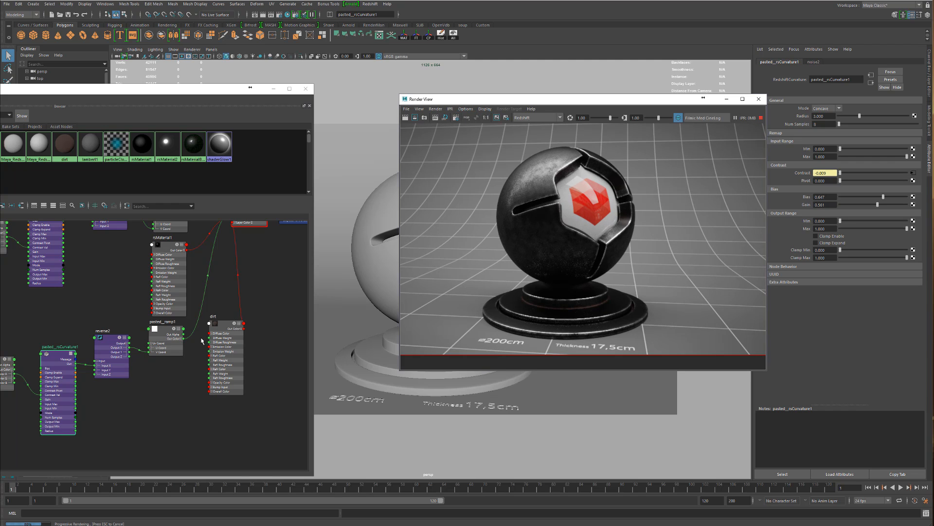
Step: Connect ramp1's Out Color to the Bump Input of rsMaterial1, reposition that material node, and inspect the worn edges in the render
middle_click_drag(96, 295, 115, 377, "alt")
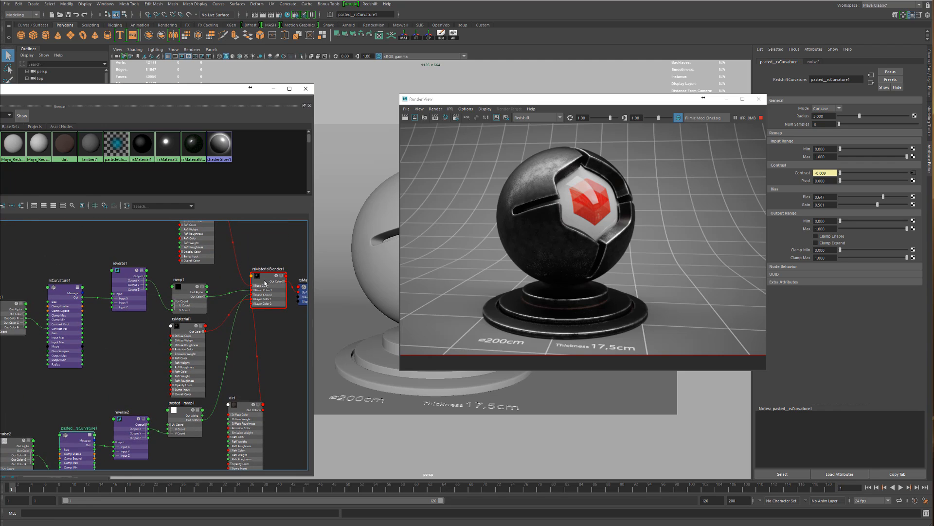
left_click(264, 285)
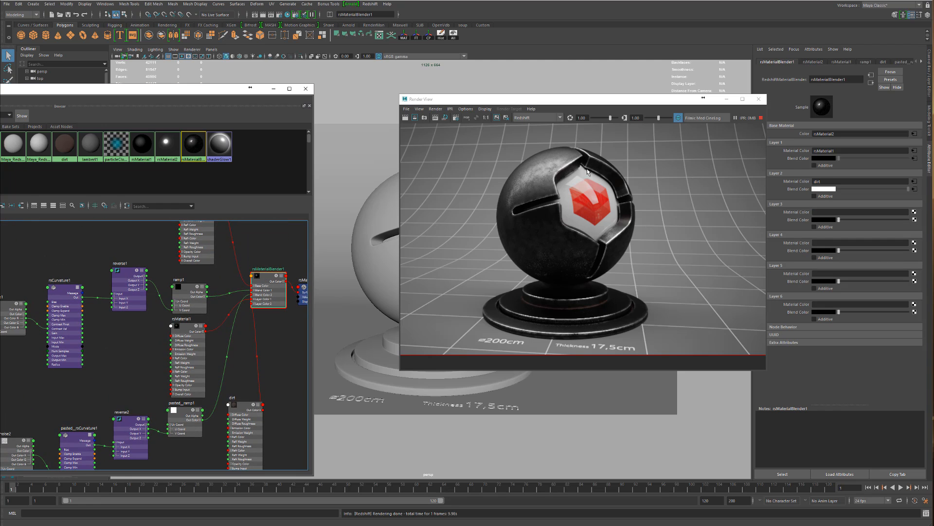
left_click_drag(191, 361, 175, 356)
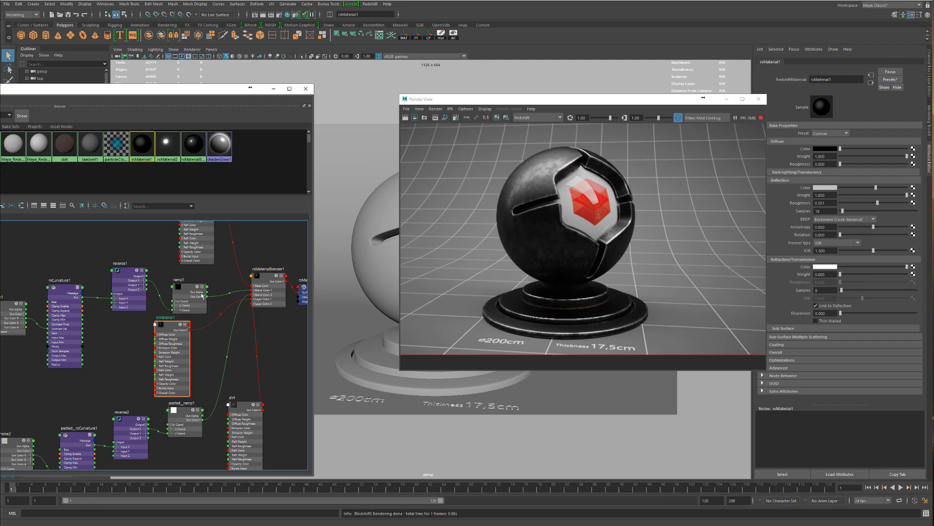
left_click_drag(181, 353, 225, 352)
scroll(225, 317, "up", 5)
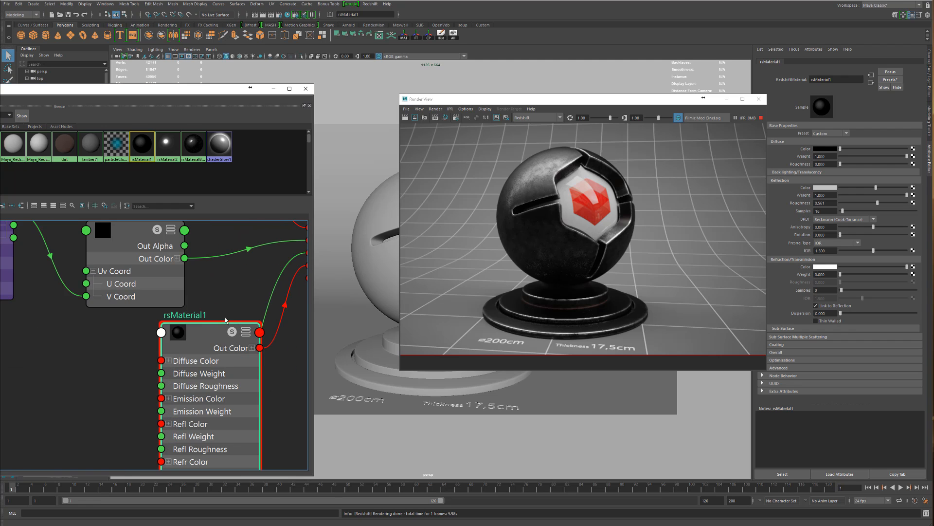
scroll(228, 327, "down", 3)
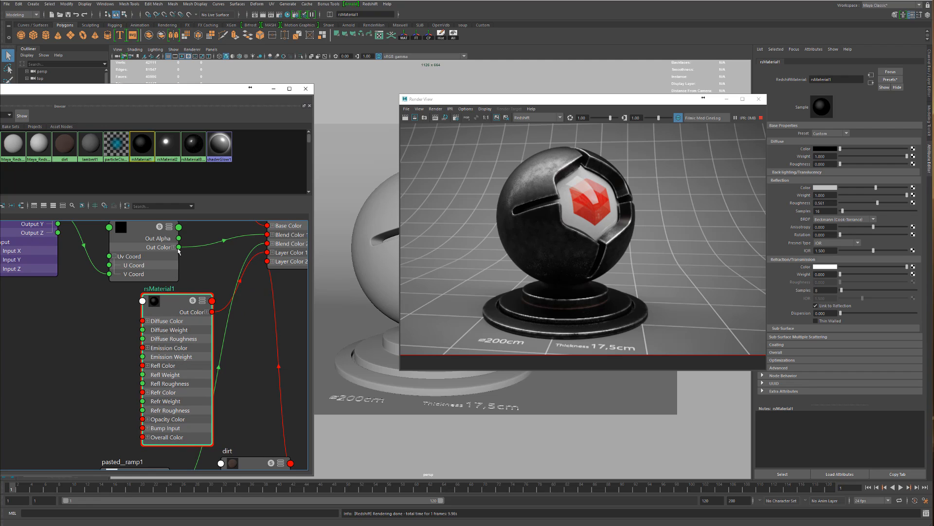
left_click_drag(178, 247, 144, 428)
left_click_drag(177, 386, 242, 385)
scroll(534, 168, "up", 6)
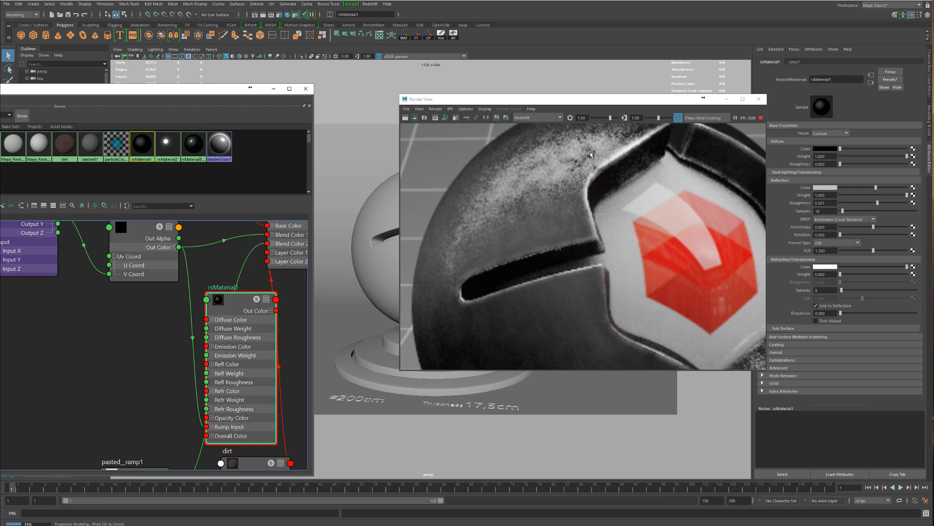
scroll(613, 256, "down", 5)
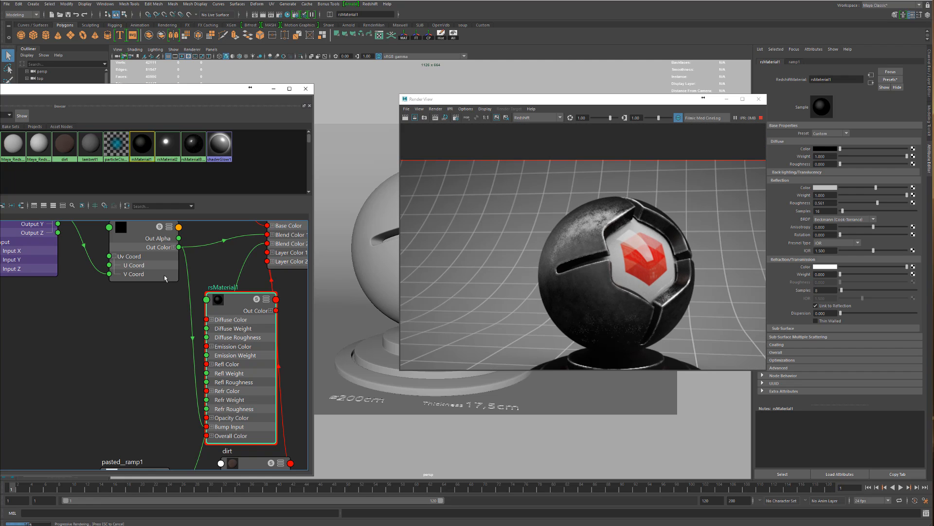
Step: Move rsMaterial1, reverse1 and ramp1 apart in the node graph to free space between the ramp and the material
key("a")
middle_click_drag(49, 363, 143, 344, "alt")
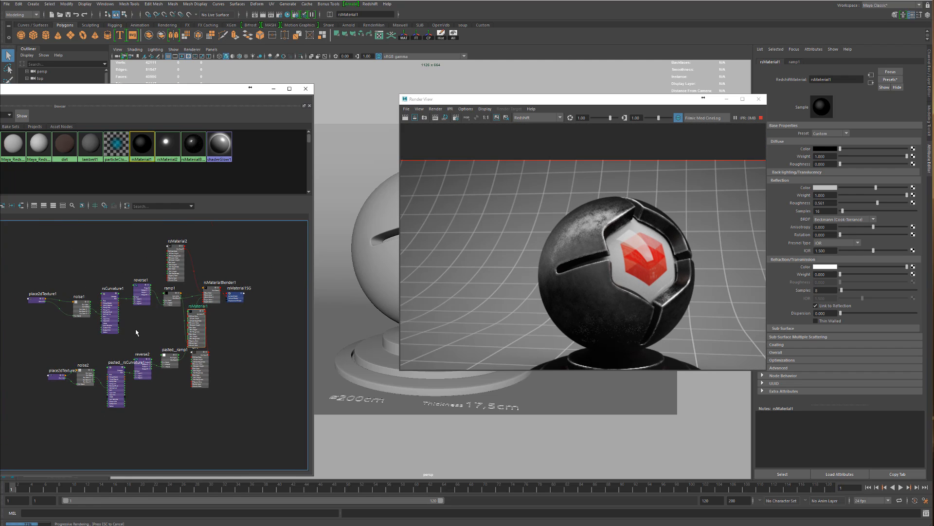
scroll(138, 331, "up", 5)
middle_click_drag(212, 284, 165, 337, "alt")
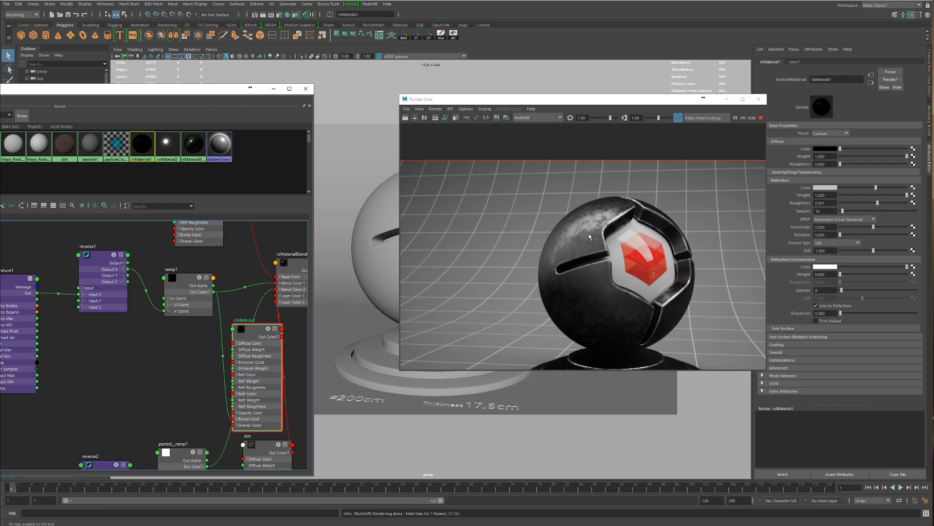
left_click(237, 362)
left_click_drag(255, 362, 247, 352)
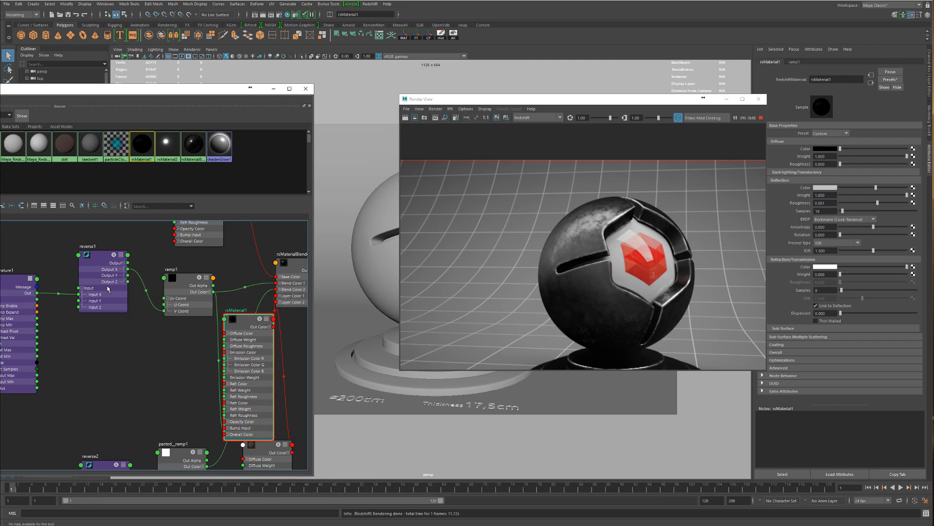
left_click_drag(108, 289, 80, 260)
left_click_drag(188, 291, 145, 274)
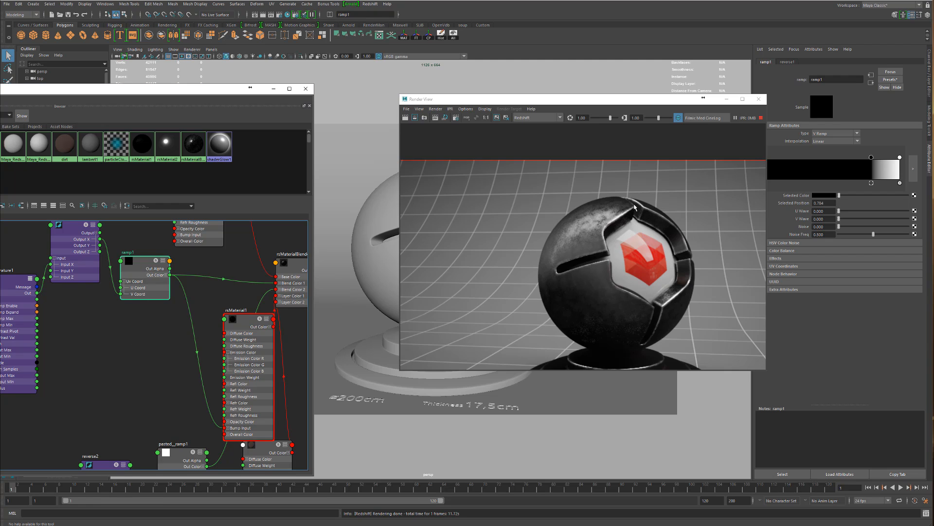
Step: Inspect the worn edges around the hexagonal inset in the render and shift rsMaterial1 slightly closer to ramp1 in the node graph
scroll(609, 241, "up", 3)
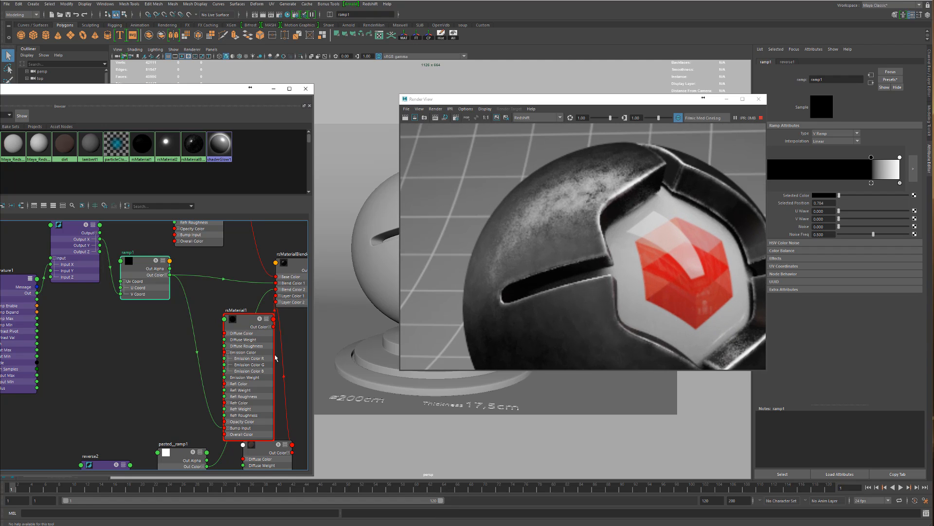
left_click_drag(255, 364, 236, 356)
scroll(583, 236, "down", 3)
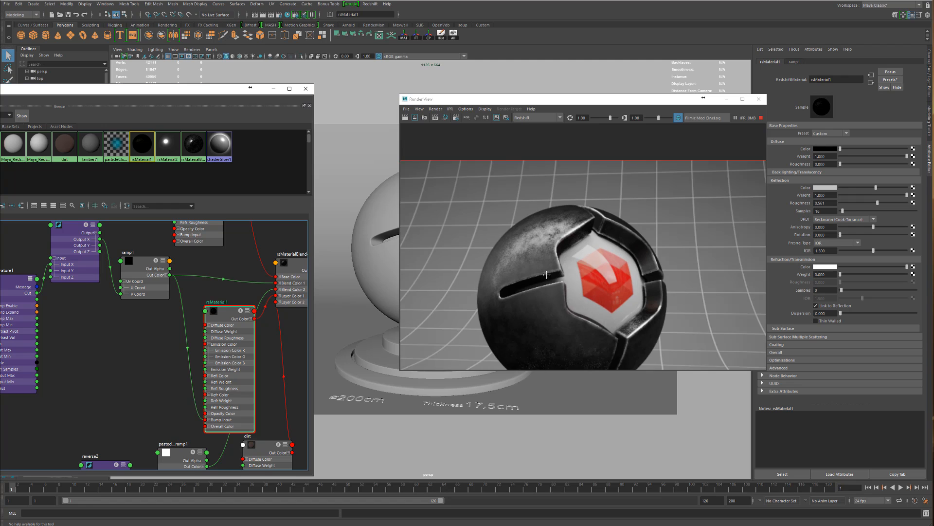
Step: Reframe the perspective camera so the whole shader ball and its base are in view
scroll(590, 256, "down", 2)
scroll(594, 271, "down", 2)
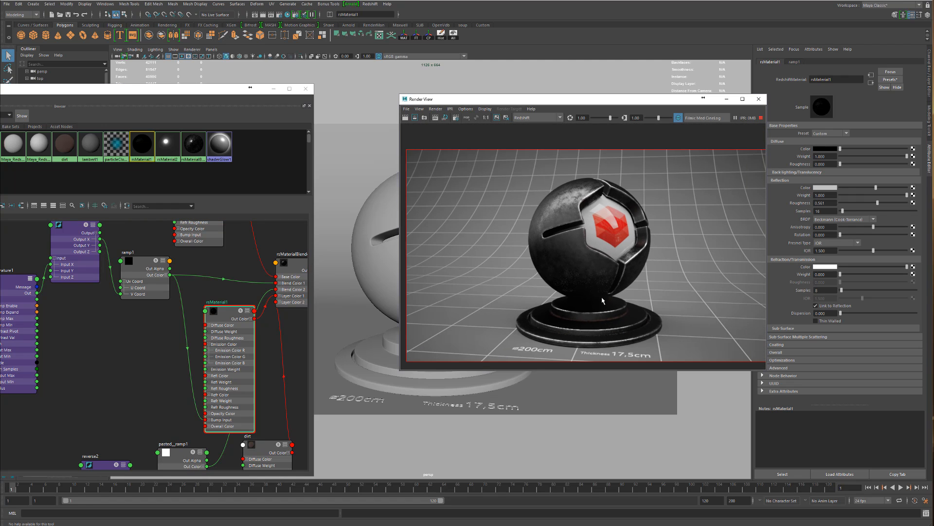
right_click_drag(369, 232, 377, 234, "alt")
middle_click_drag(377, 234, 380, 222, "alt")
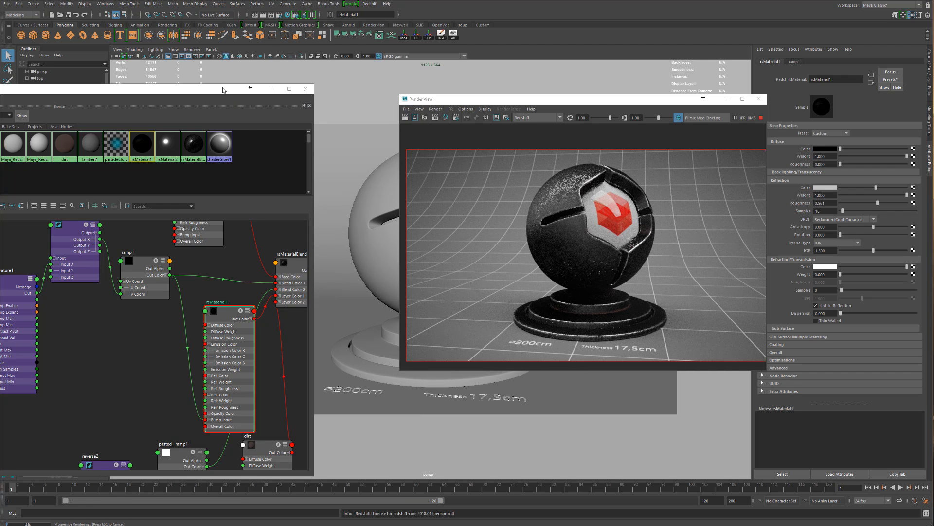
Step: Move the Hypershade off the main screen, reposition the Render View over the viewport, and stop the running IPR render
left_click_drag(223, 88, 0, 89)
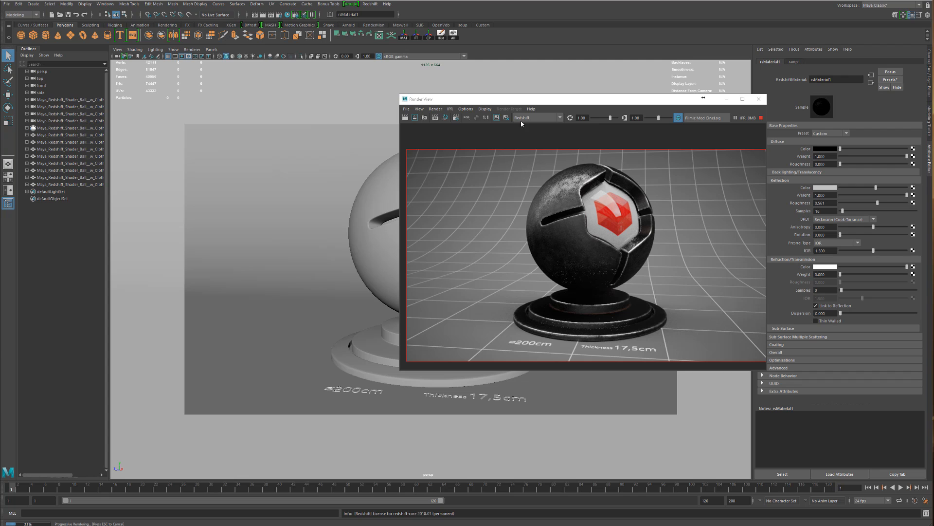
left_click_drag(474, 99, 195, 65)
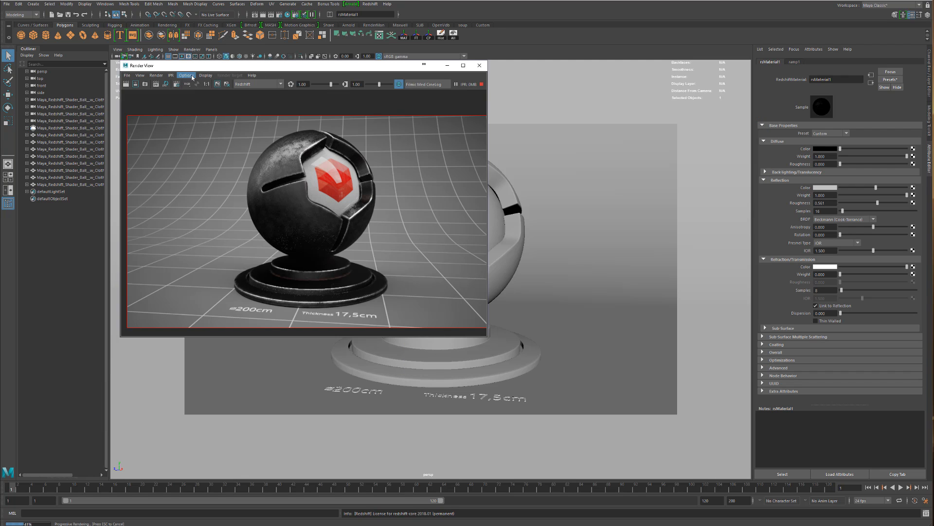
left_click(186, 75)
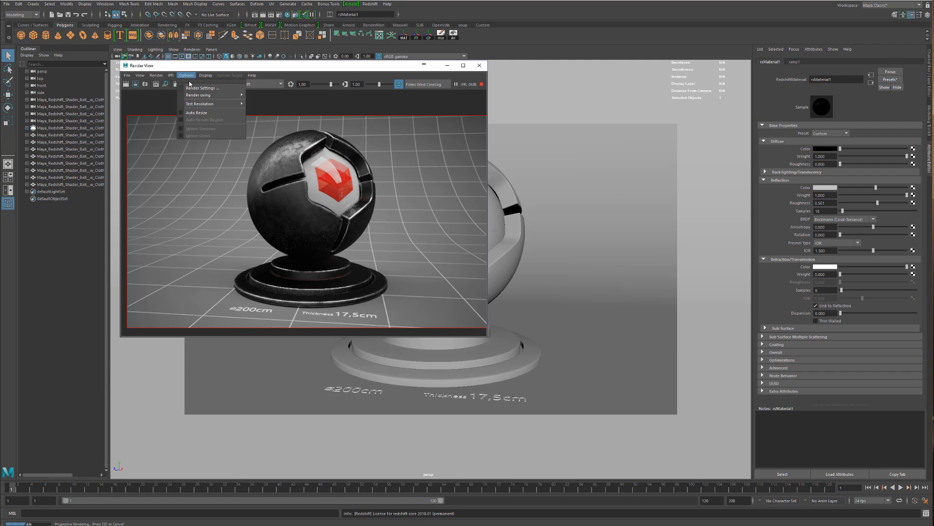
left_click(481, 85)
left_click(186, 76)
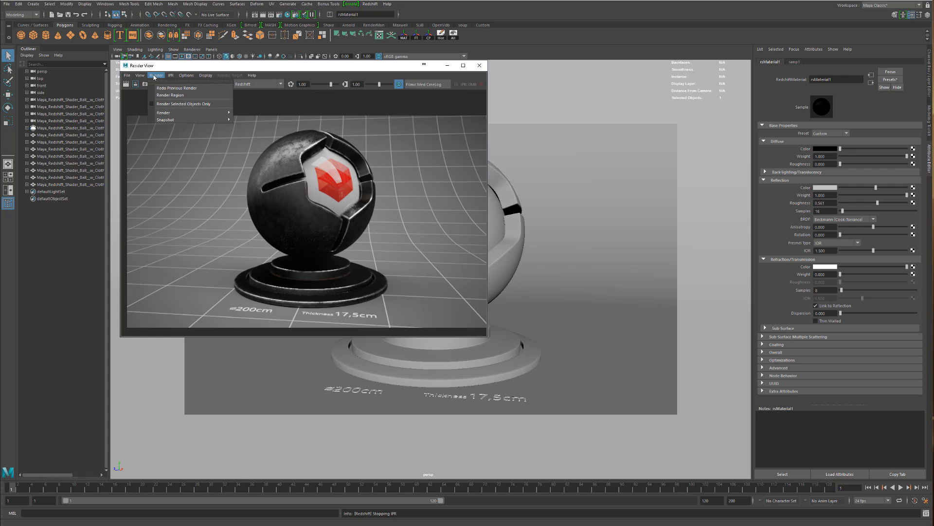
mouse_move(215, 104)
left_click(270, 112)
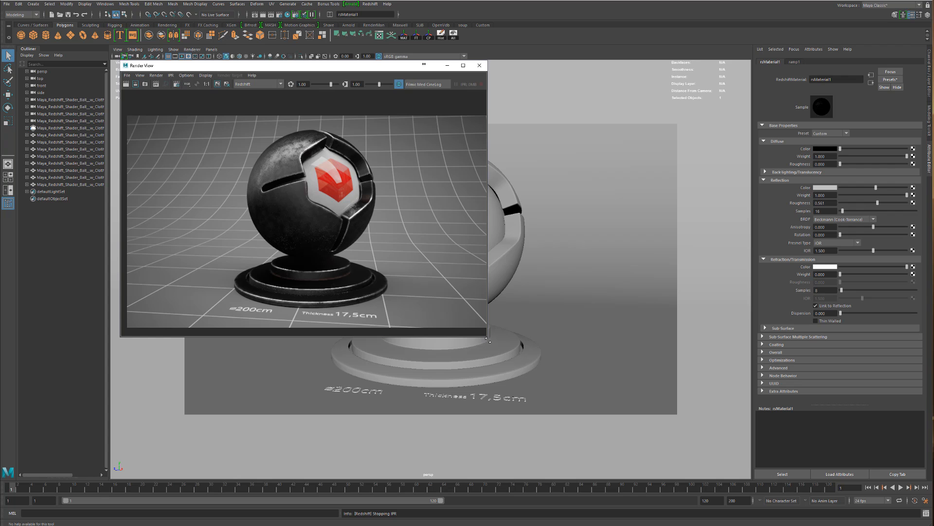
Step: Enlarge the Render View window and fit the whole shader ball image inside it
left_click_drag(487, 337, 792, 469)
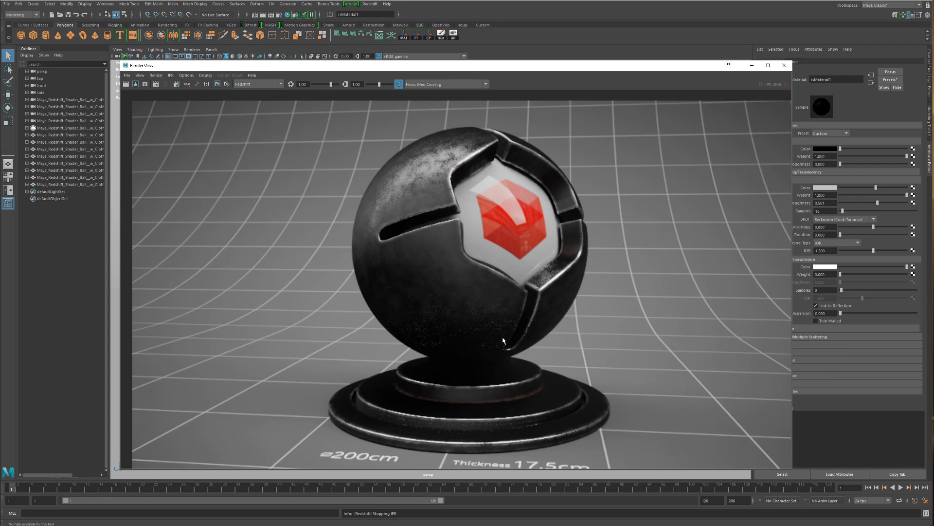
scroll(521, 343, "down", 4)
middle_click_drag(553, 340, 546, 316, "alt")
scroll(547, 319, "up", 2)
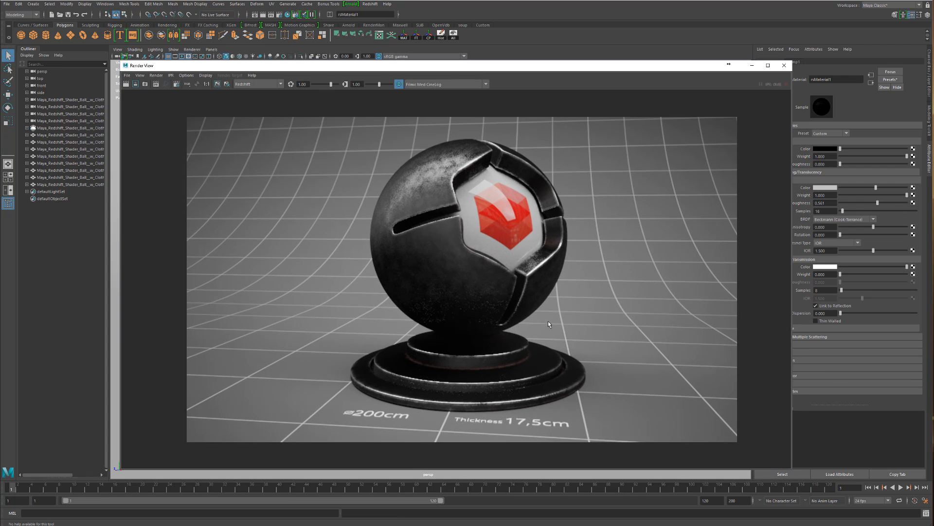
Step: Render the current frame with Redshift and watch the shader ball as its tiles resolve
left_click(126, 84)
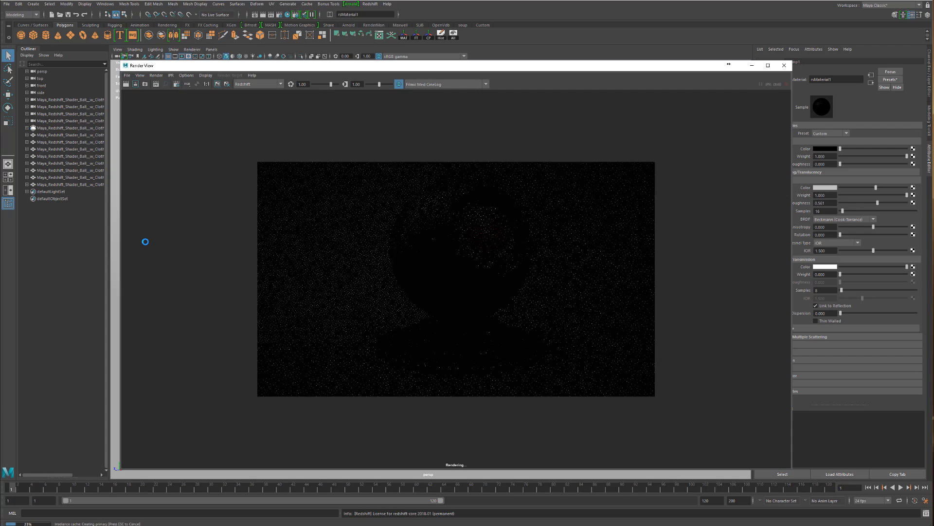
scroll(250, 233, "up", 3)
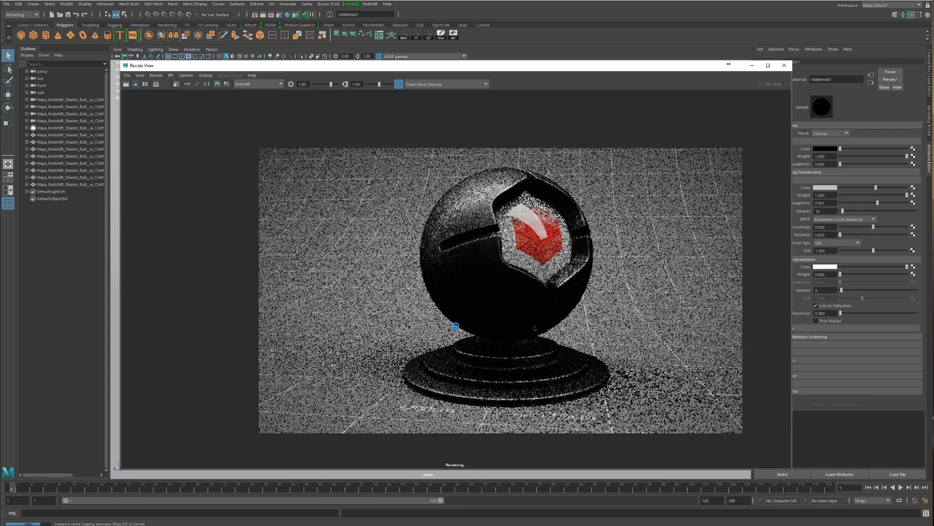
scroll(483, 295, "up", 2)
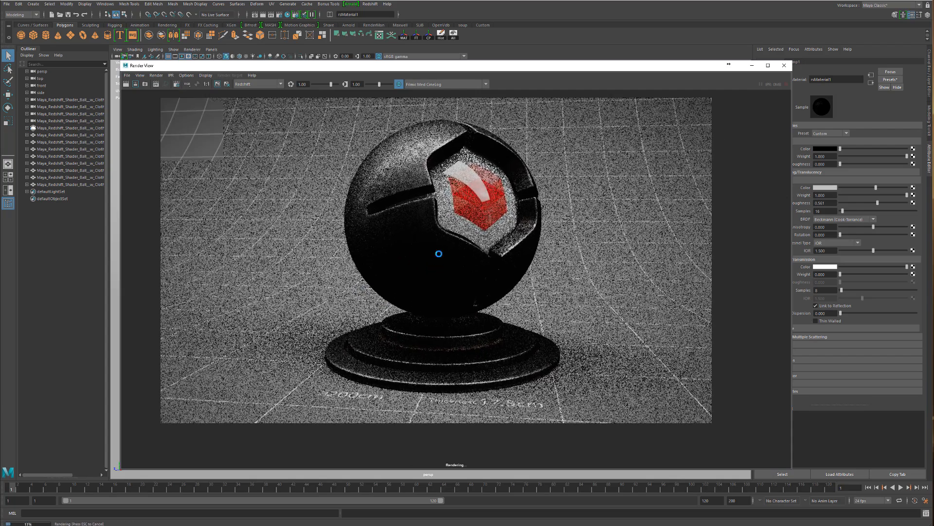
middle_click_drag(438, 253, 451, 259, "alt")
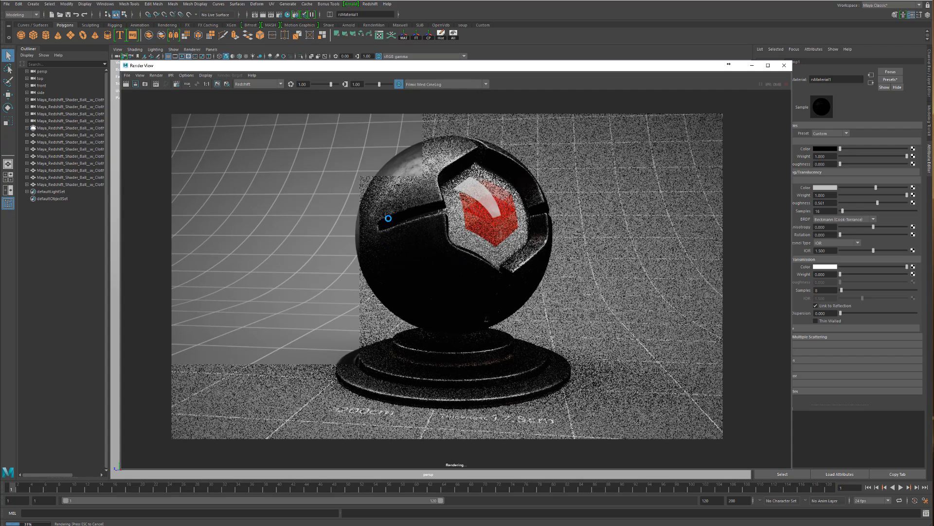
scroll(388, 218, "up", 5)
middle_click_drag(423, 202, 450, 240, "alt")
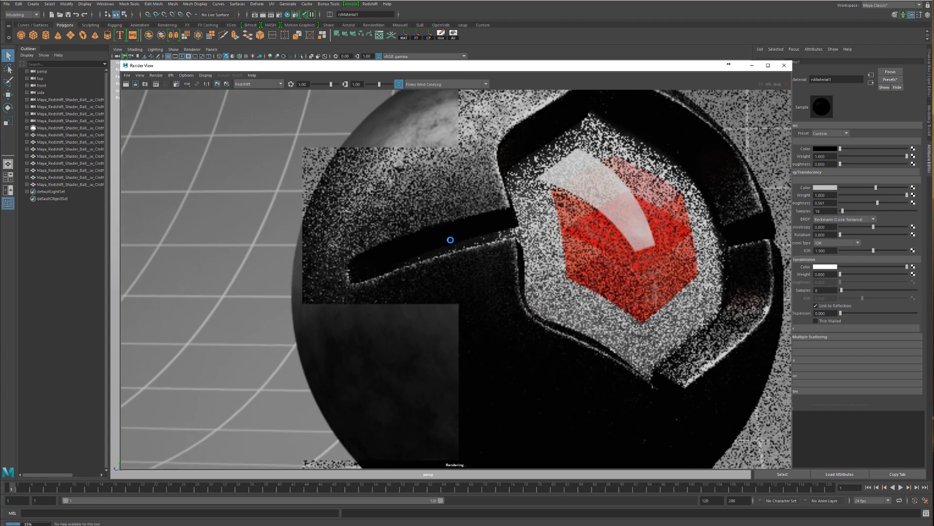
scroll(451, 239, "down", 5)
Step: Examine the scratched upper shell, slot edges and inset rim of the shader ball close up in the render
scroll(417, 244, "up", 6)
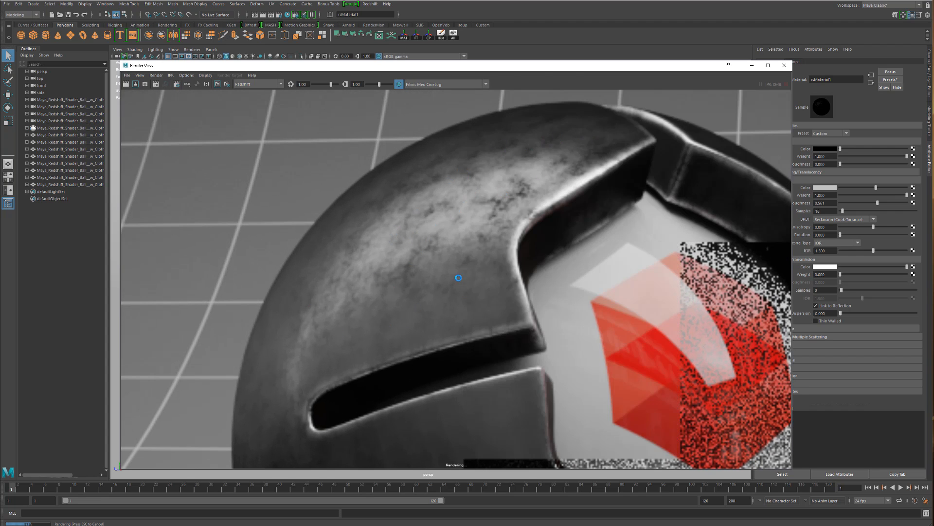
scroll(496, 352, "down", 2)
middle_click_drag(496, 352, 472, 265, "alt")
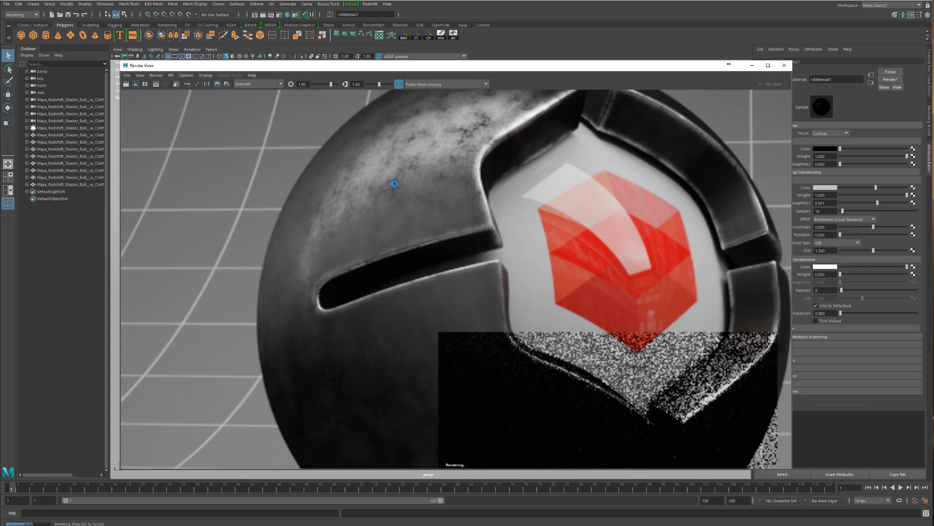
middle_click_drag(514, 157, 475, 206, "alt")
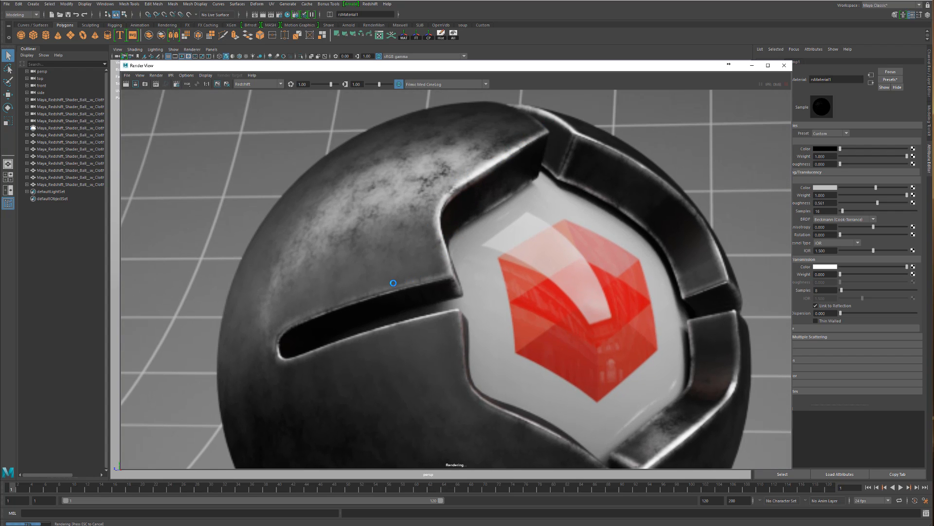
scroll(493, 326, "down", 2)
middle_click_drag(464, 400, 461, 255, "alt")
middle_click_drag(476, 317, 453, 257, "alt")
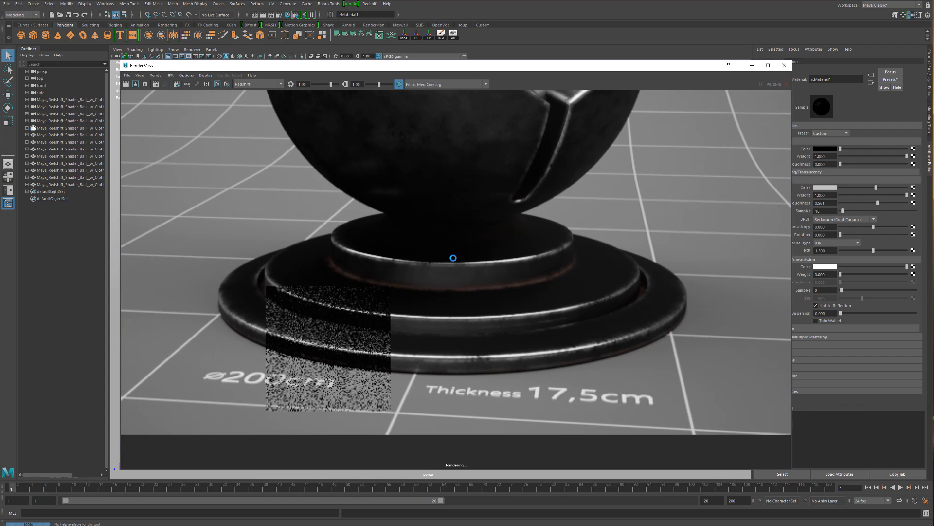
Step: Check the brown dirt and edge wear on the base rings and lower rim, then view the whole render
scroll(458, 273, "up", 4)
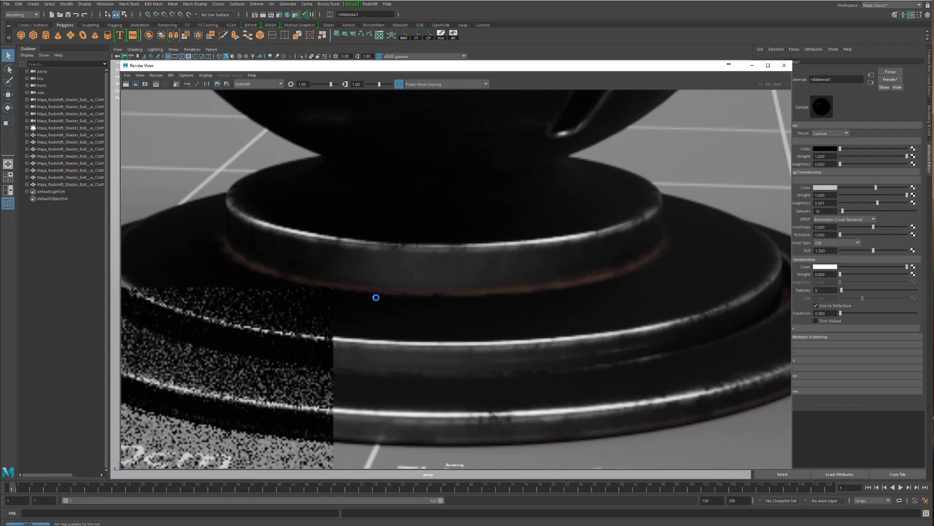
scroll(561, 273, "down", 1)
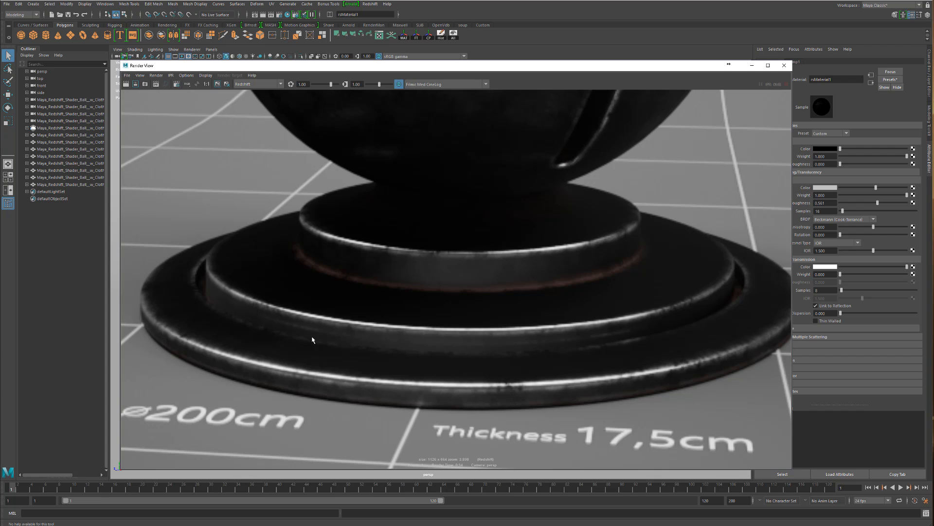
scroll(505, 277, "down", 4)
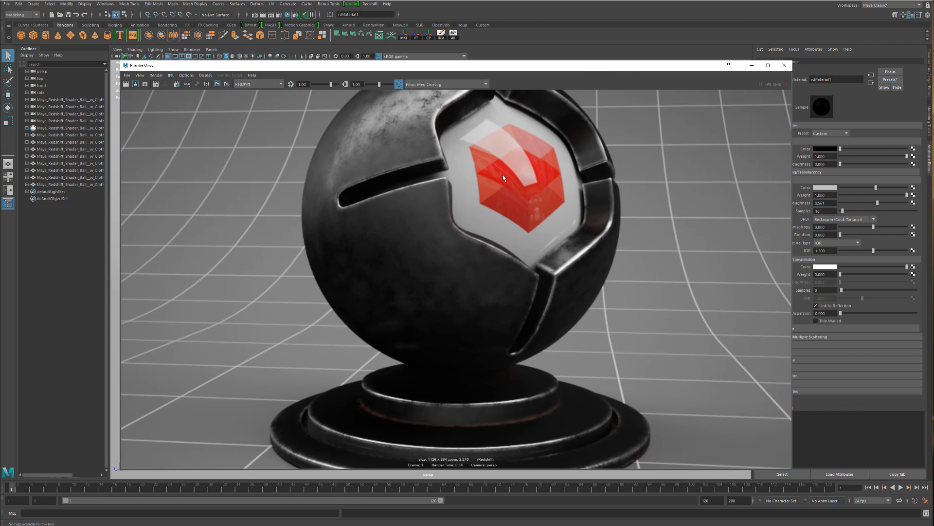
scroll(591, 219, "up", 4)
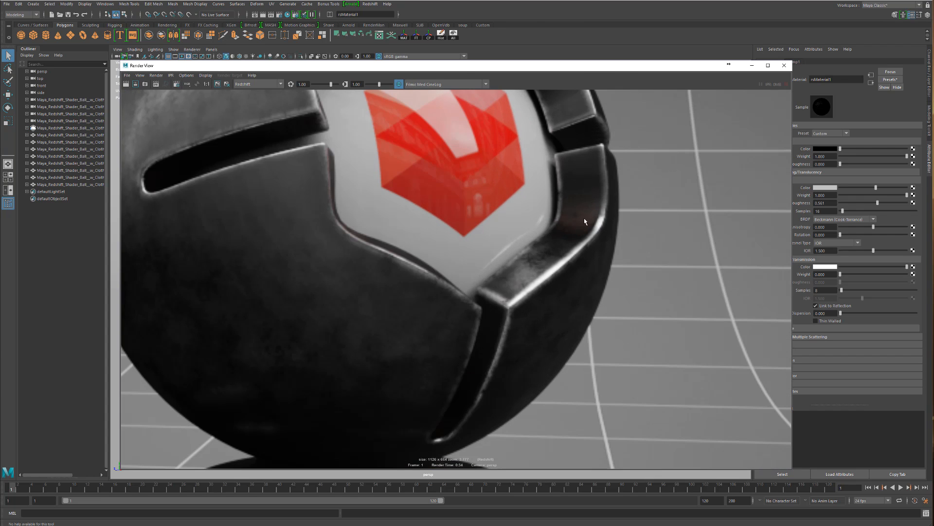
scroll(506, 229, "down", 5)
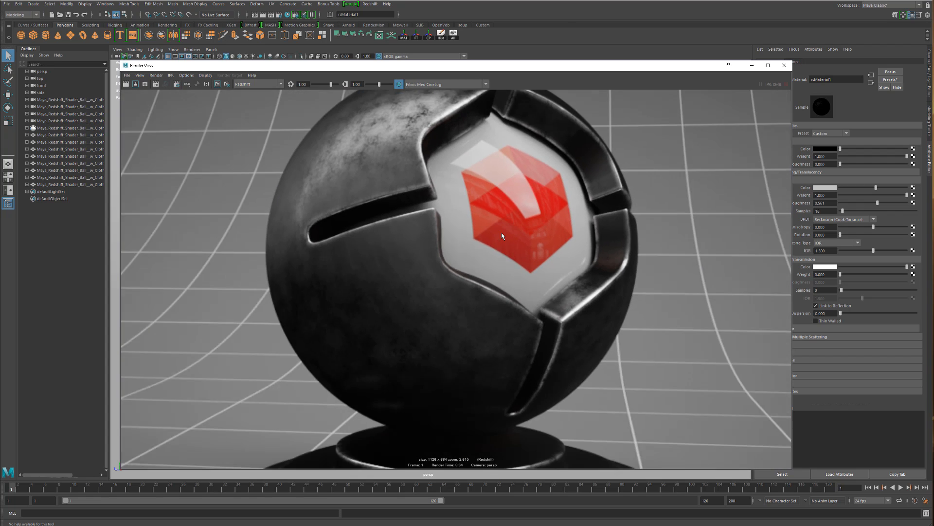
scroll(504, 250, "down", 3)
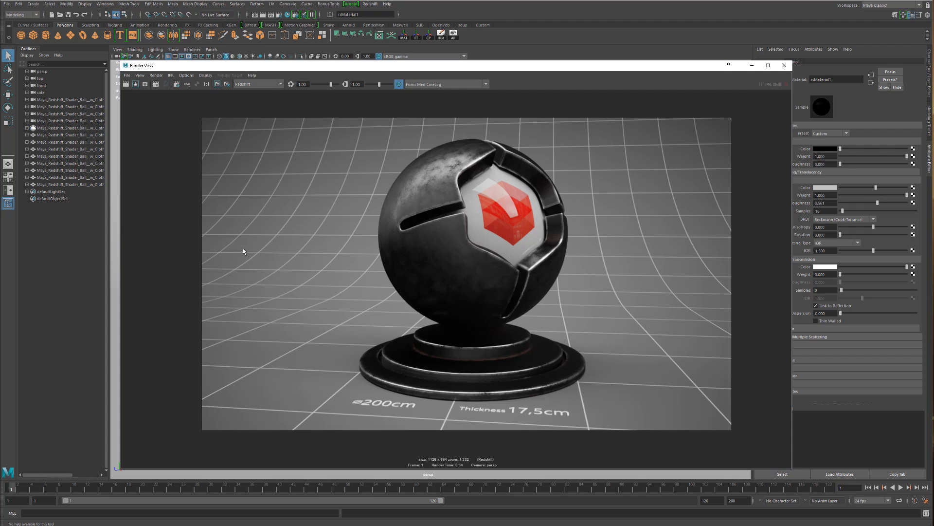
Step: Try a Render View exposure of 2 and inspect the base, slot edges and shell wear in the brightened image
left_click(302, 85)
type("2")
key("Return")
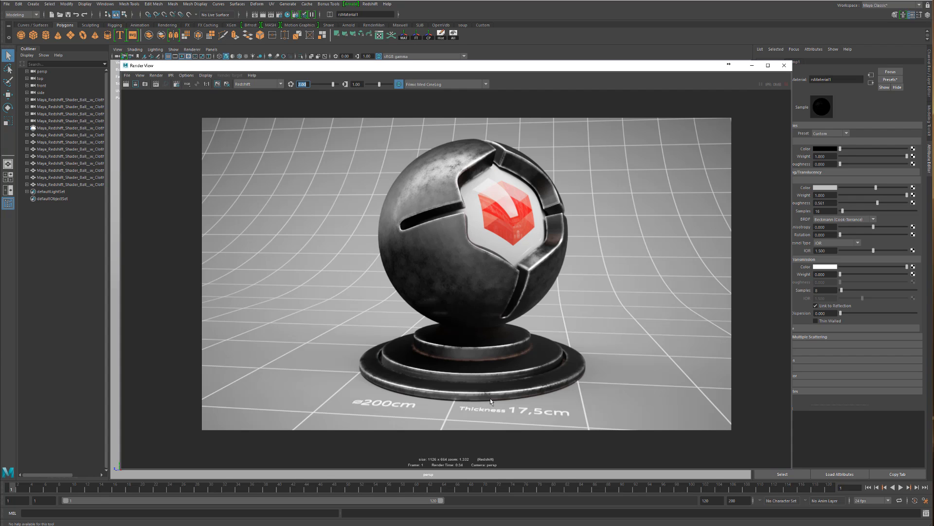
scroll(490, 400, "up", 3)
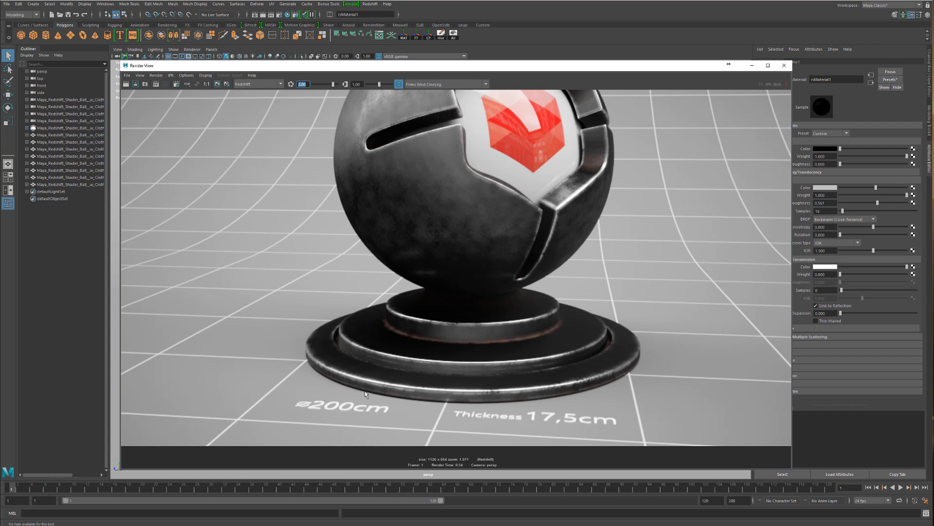
middle_click_drag(437, 121, 433, 241, "alt")
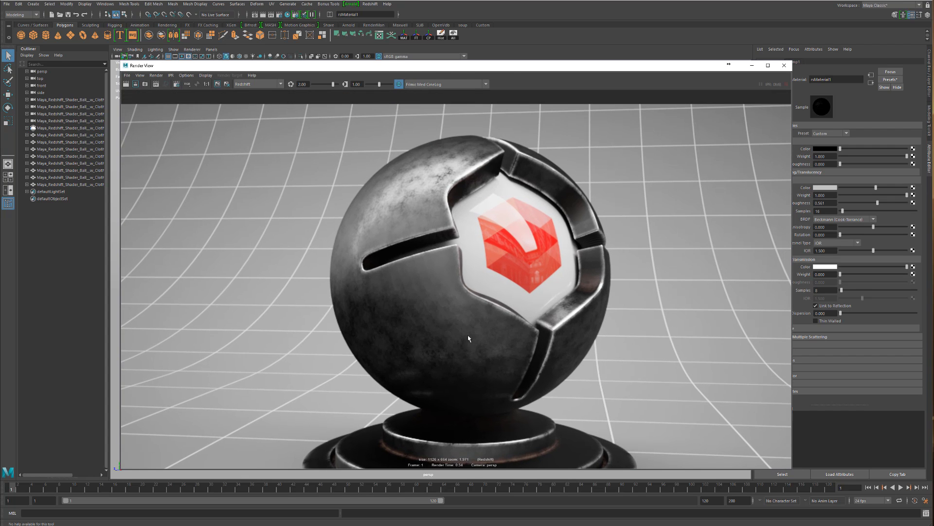
scroll(449, 251, "up", 4)
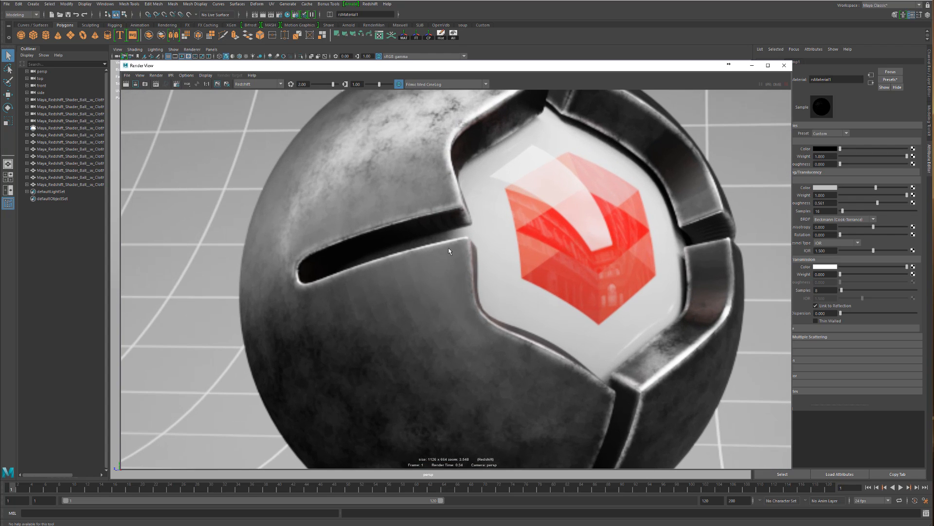
scroll(581, 313, "down", 4)
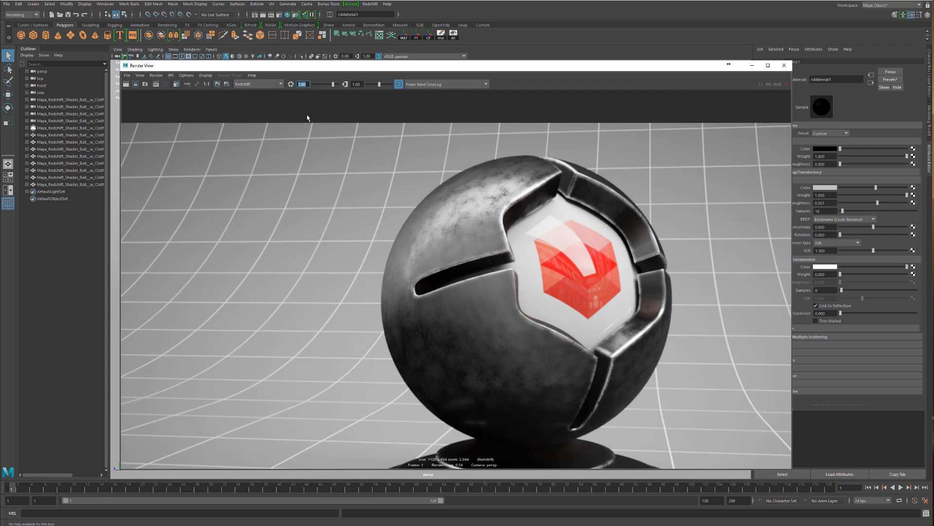
Step: Set the Render View exposure back to 1 and recentre the whole shader ball
type("1")
key("Return")
scroll(449, 383, "down", 4)
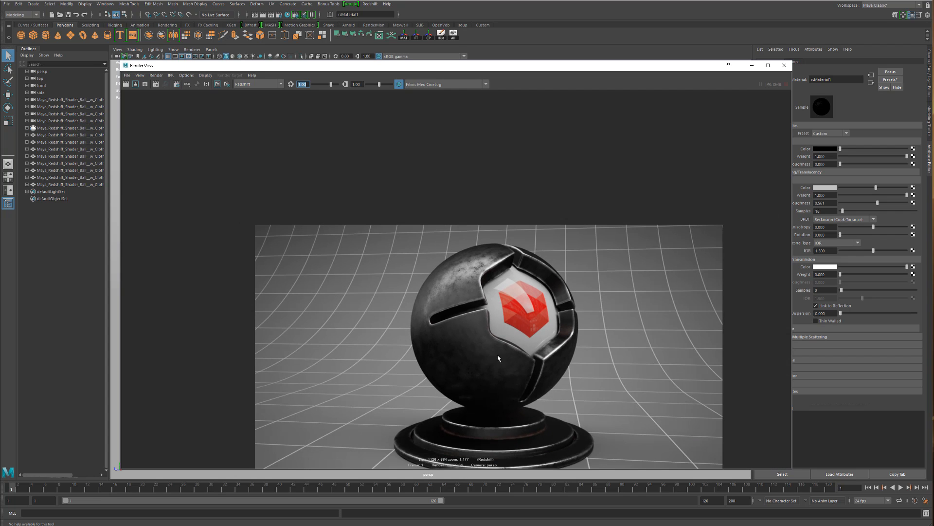
middle_click_drag(498, 356, 463, 273, "alt")
scroll(461, 258, "up", 2)
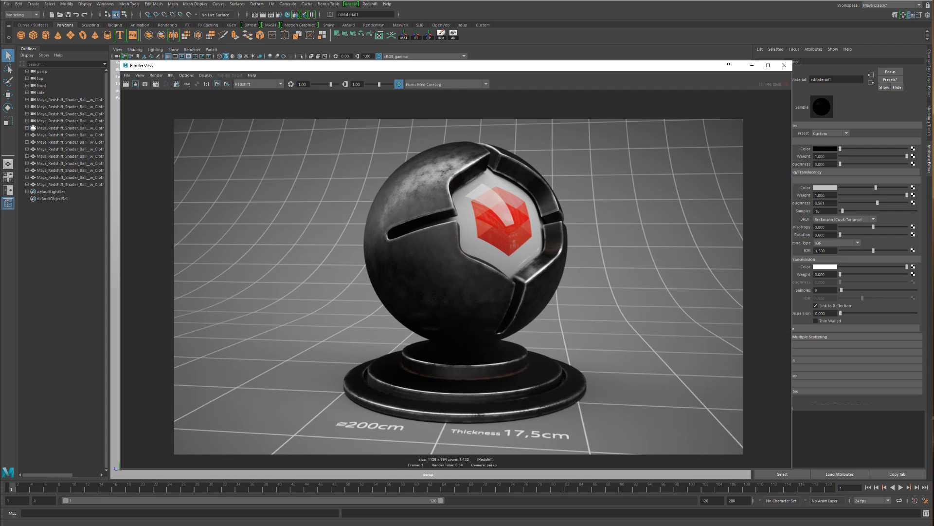
Step: Bring the Hypershade back over the Render View and adjust the positions of reverse1 and ramp1 in the curvature network
left_click_drag(1, 83, 570, 97)
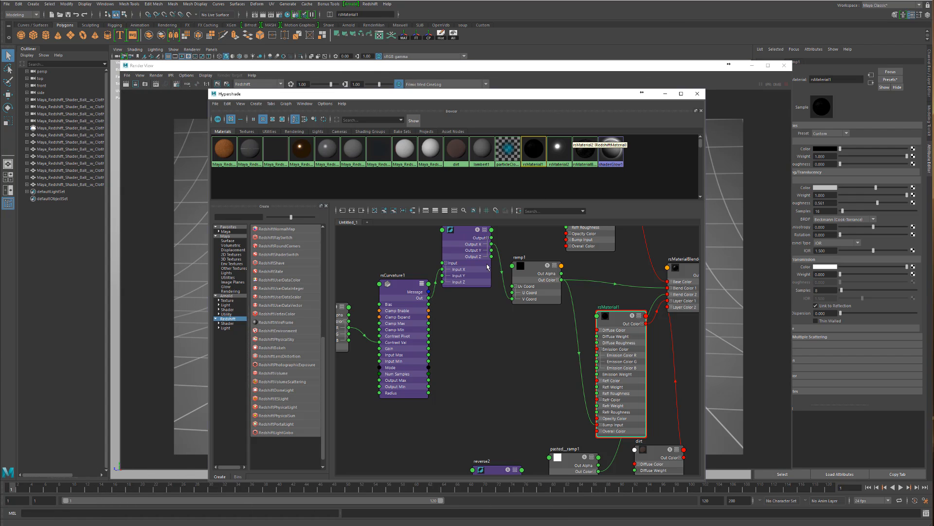
middle_click_drag(472, 357, 509, 391, "alt")
left_click_drag(497, 285, 499, 292)
left_click_drag(568, 327, 573, 334)
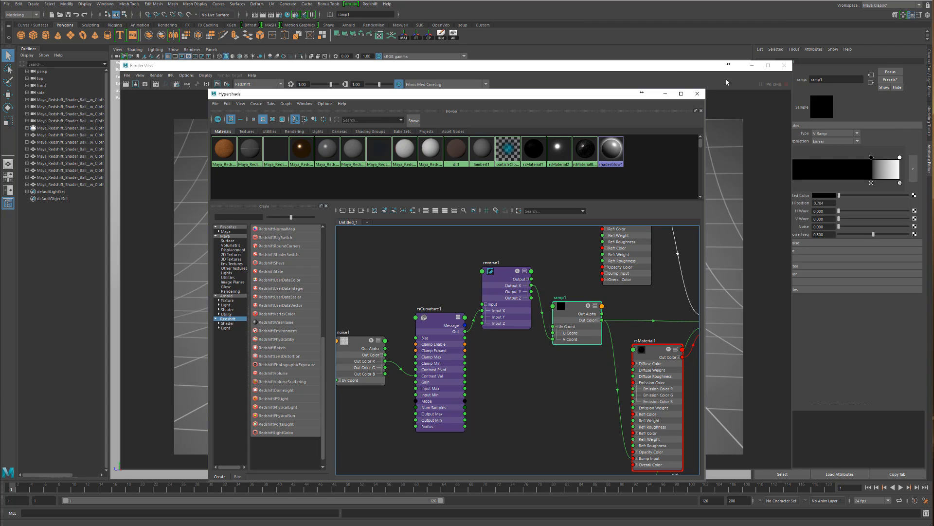
Step: Compare the render with the Hypershade network and examine how ramp1 and rsMaterial1 feed into rsMaterialBlender1
left_click_drag(673, 65, 605, 47)
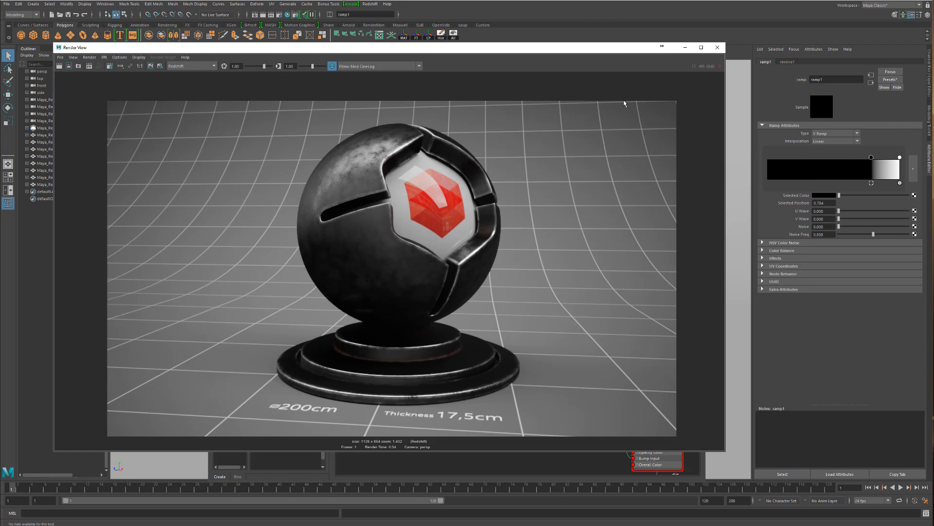
left_click(584, 458)
left_click(548, 59)
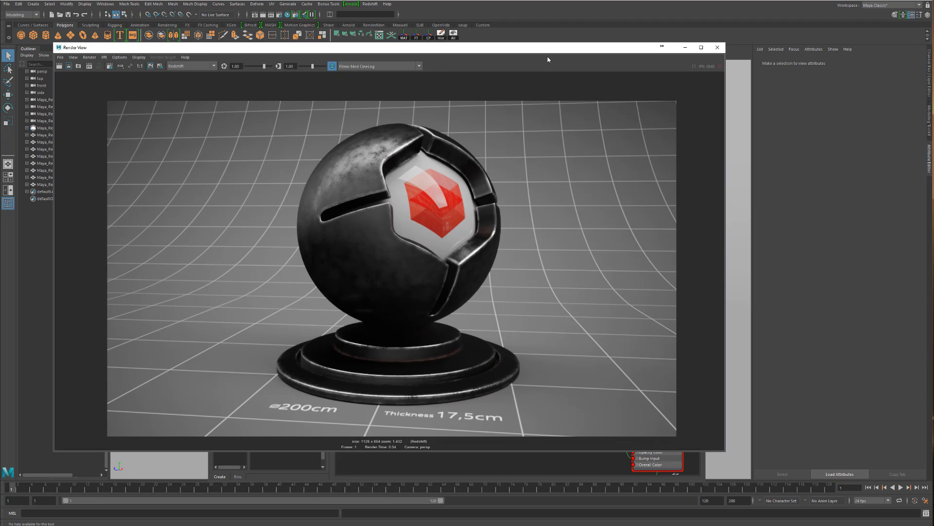
left_click(538, 463)
left_click(568, 321)
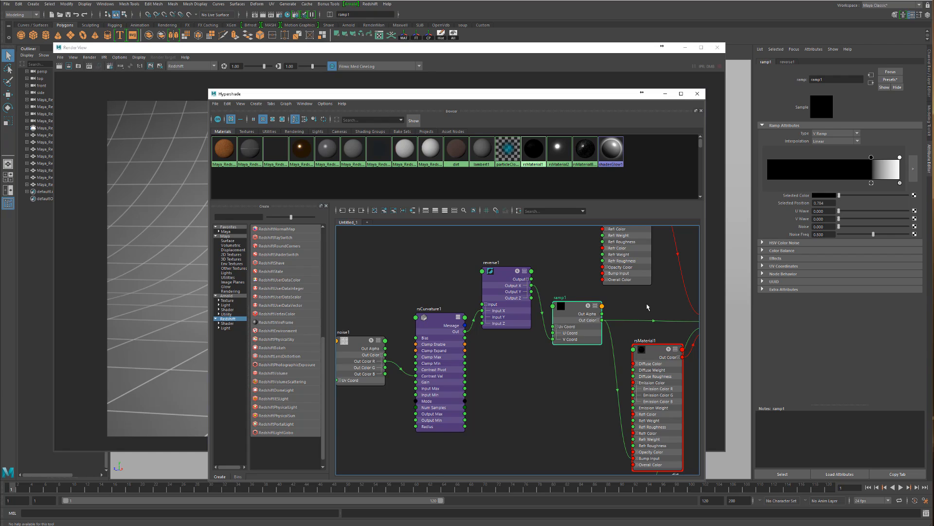
middle_click_drag(619, 292, 474, 290, "alt")
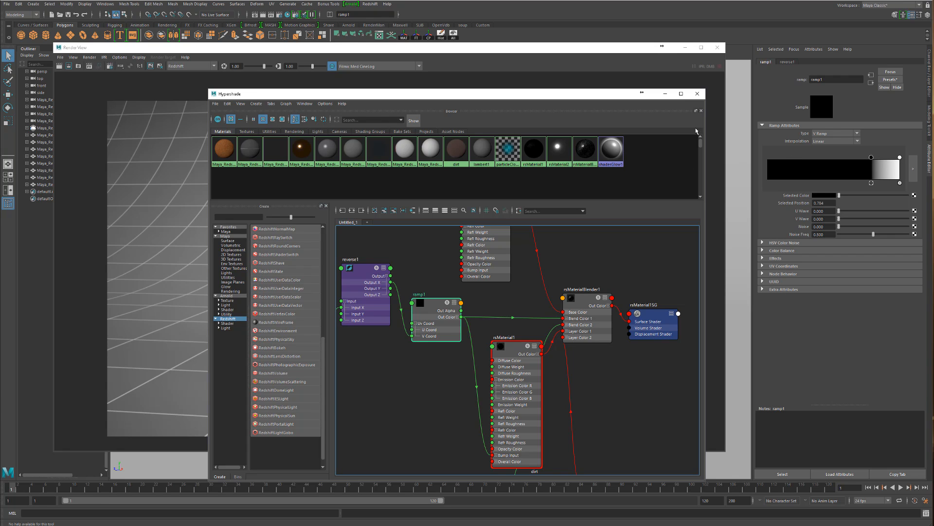
Step: Start an IPR render in the Render View and move the Hypershade clear of the shader ball
left_click_drag(558, 49, 582, 50)
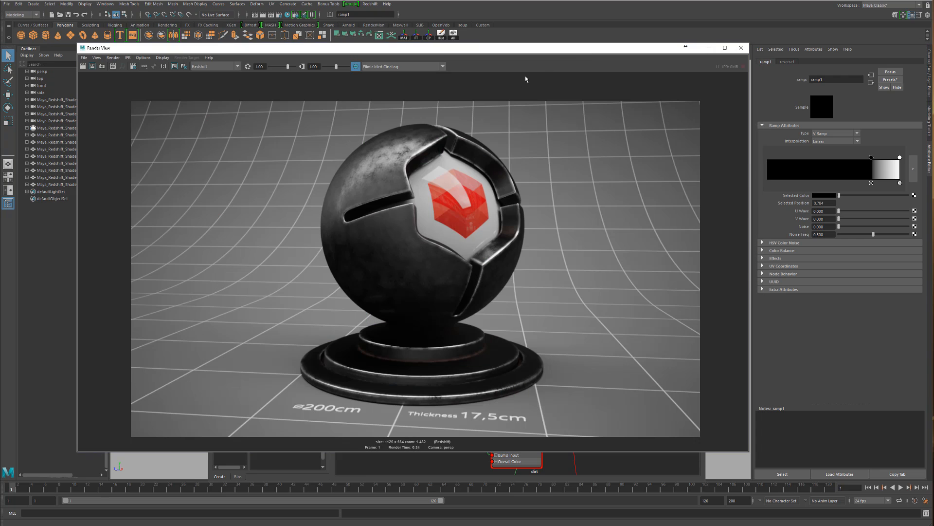
left_click(113, 67)
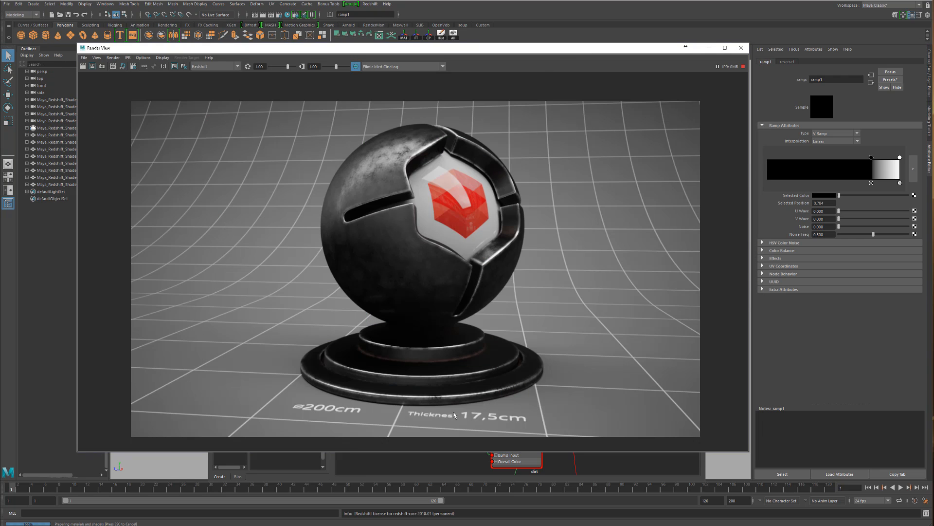
left_click(450, 462)
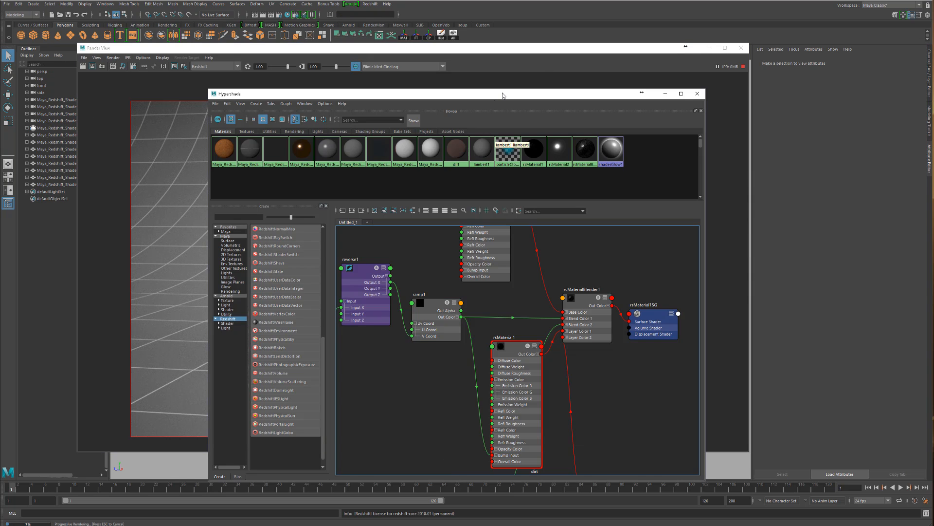
left_click_drag(503, 96, 0, 140)
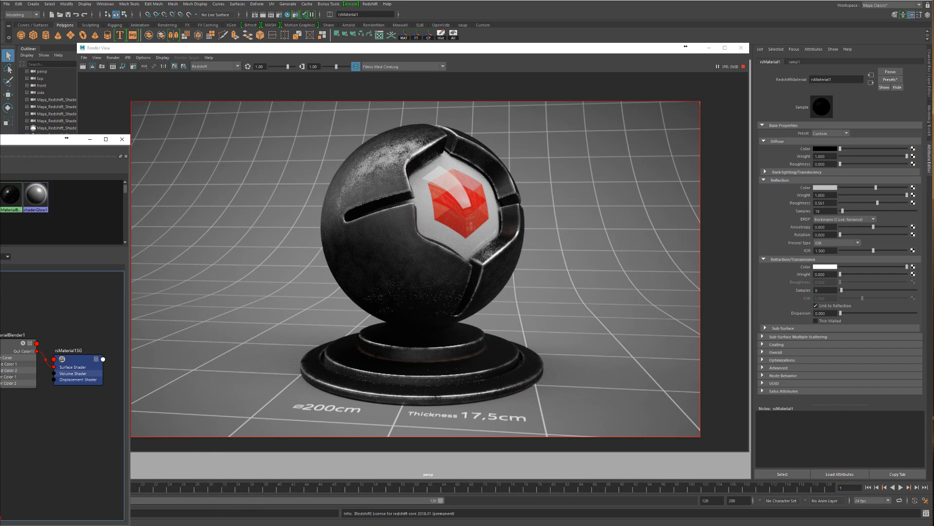
Step: Try ramp1's white marker at position 0 to preview the flipped edge mask, and return it to position 1
left_click(0, 341)
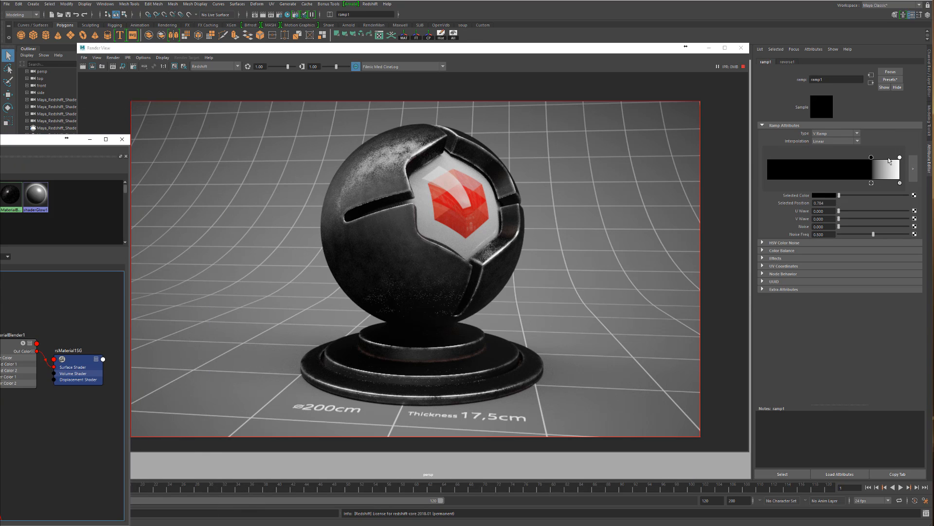
left_click_drag(900, 157, 767, 160)
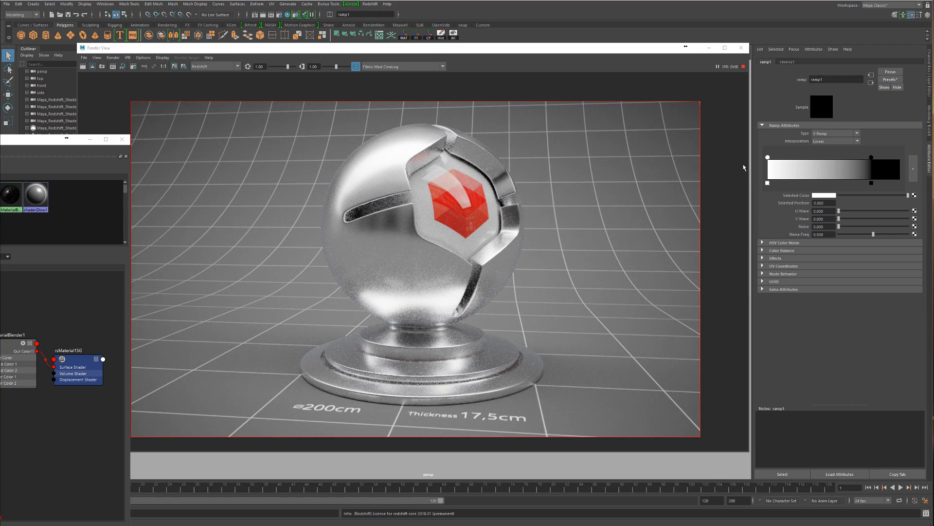
left_click_drag(743, 168, 899, 167)
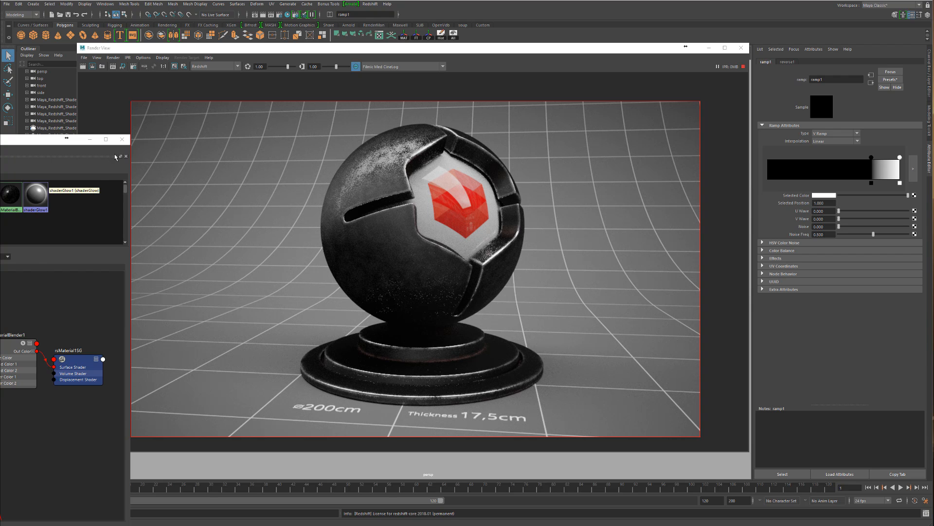
Step: Stop the IPR render and bring the Hypershade back over the Render View
left_click_drag(21, 143, 507, 182)
left_click(743, 66)
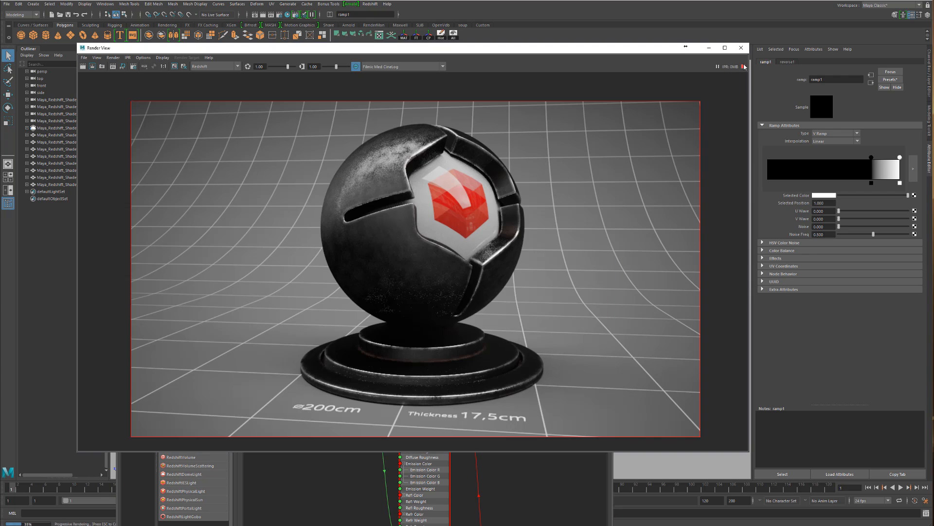
left_click(362, 481)
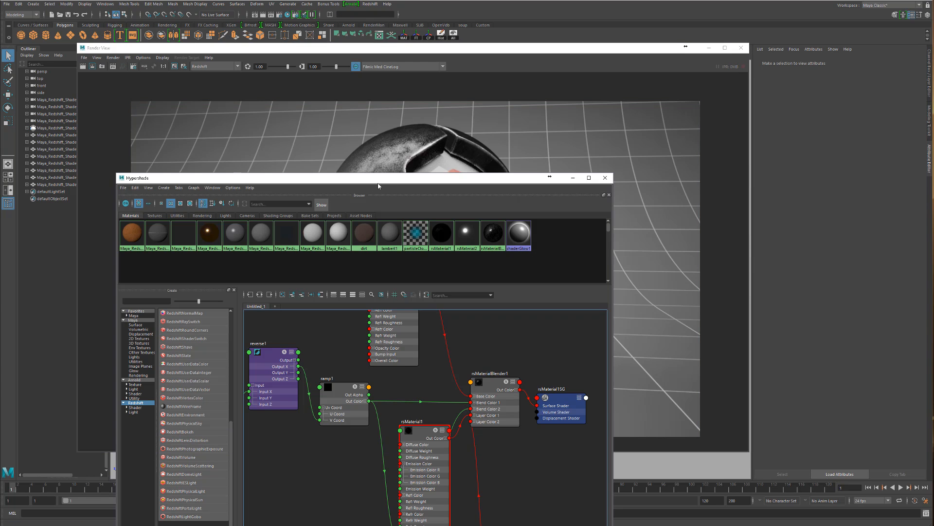
left_click_drag(378, 184, 359, 109)
Step: Review the edge-wear network from place2dTexture1 and noise1 through rsCurvature1, reverse1 and ramp1 to rsMaterialBlender1
scroll(366, 326, "up", 3)
middle_click_drag(366, 328, 597, 375, "alt")
middle_click_drag(321, 336, 494, 287, "alt")
scroll(492, 305, "down", 3)
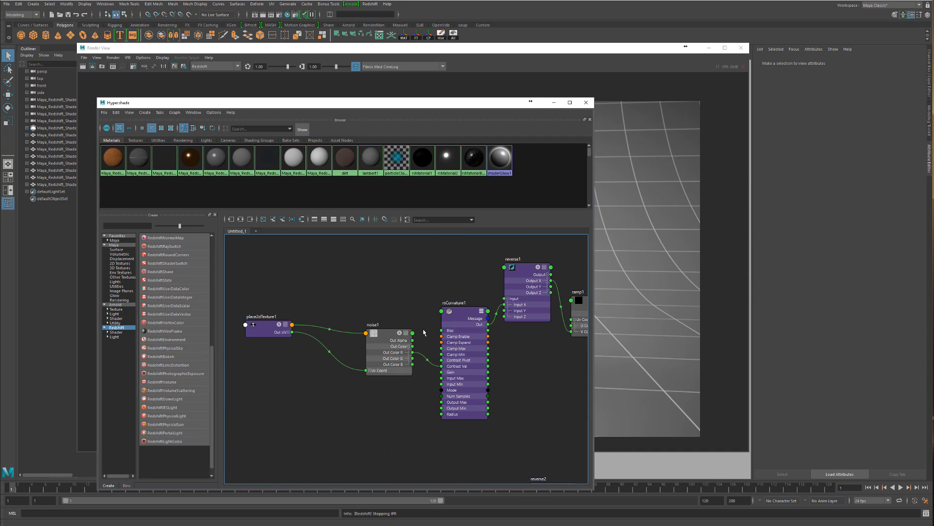
middle_click_drag(411, 359, 402, 385, "alt")
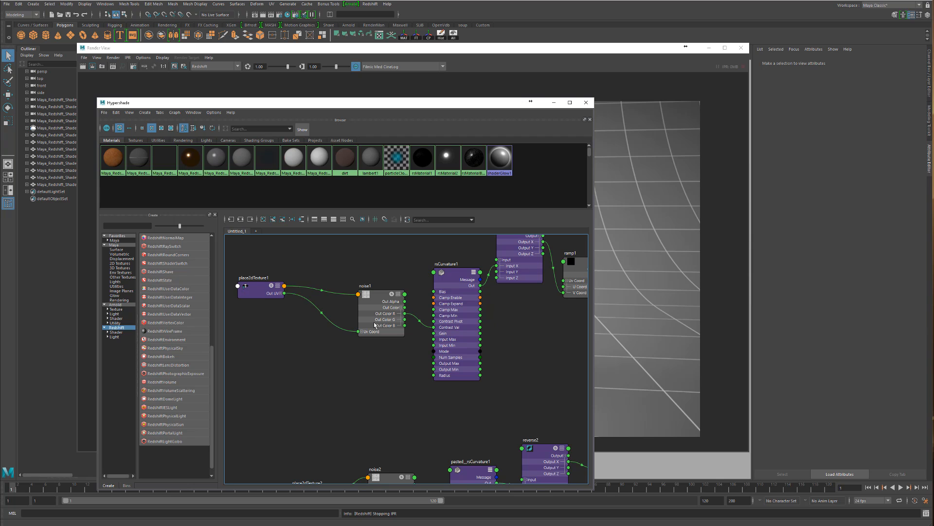
scroll(452, 327, "up", 3)
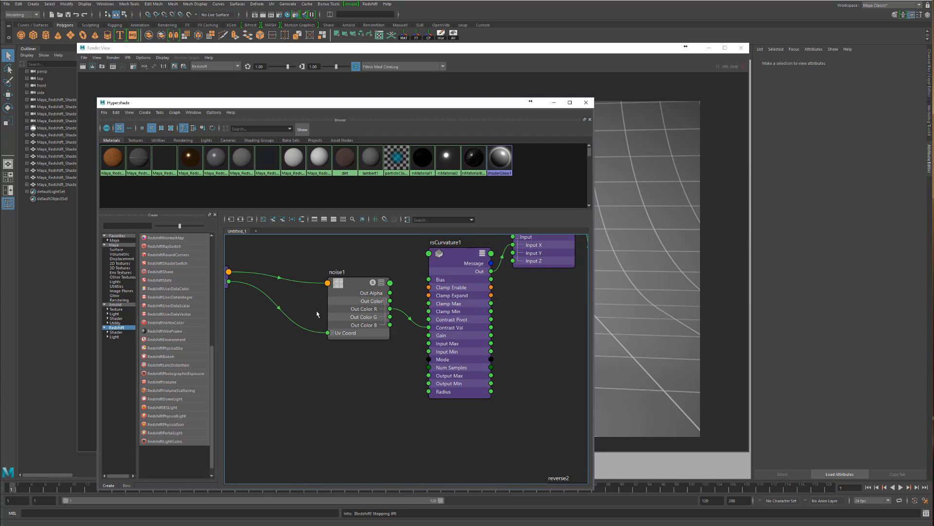
middle_click_drag(450, 317, 298, 356, "alt")
middle_click_drag(402, 379, 231, 398, "alt")
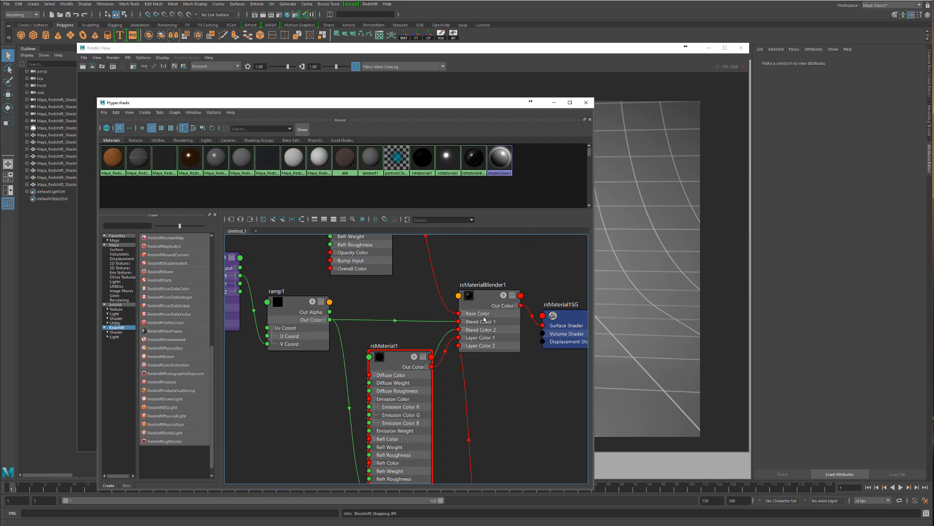
Step: Select and slightly reposition rsMaterialBlender1 in the graph, and move the Hypershade aside to uncover the whole render
left_click(483, 328)
left_click_drag(484, 328, 486, 343)
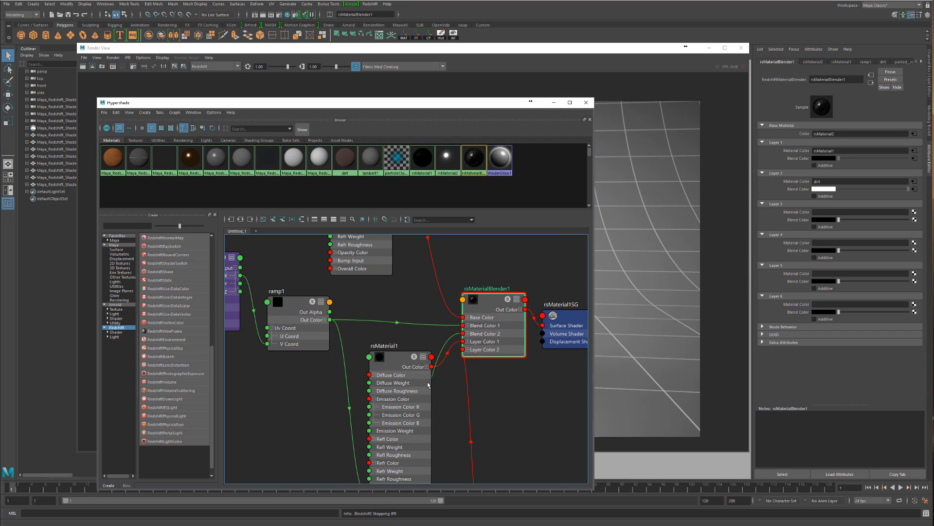
left_click_drag(467, 102, 160, 106)
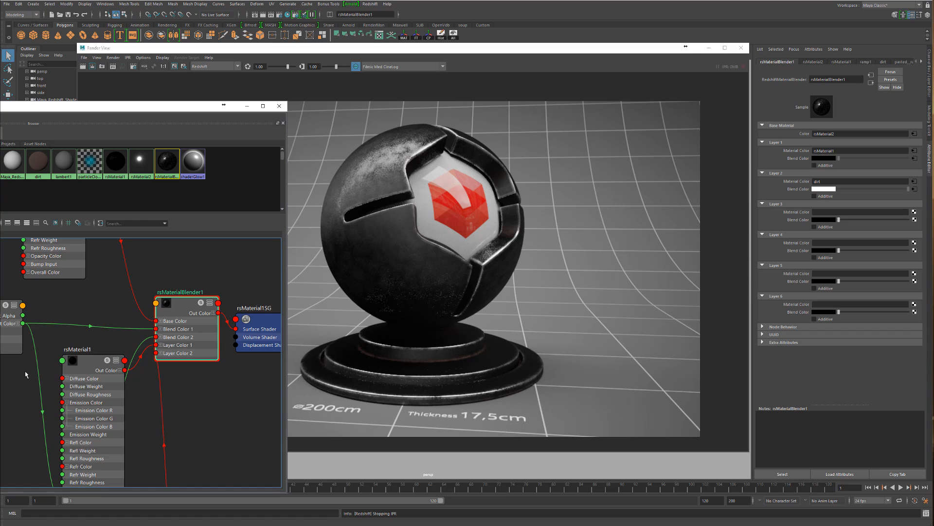
middle_click_drag(25, 371, 108, 308, "alt")
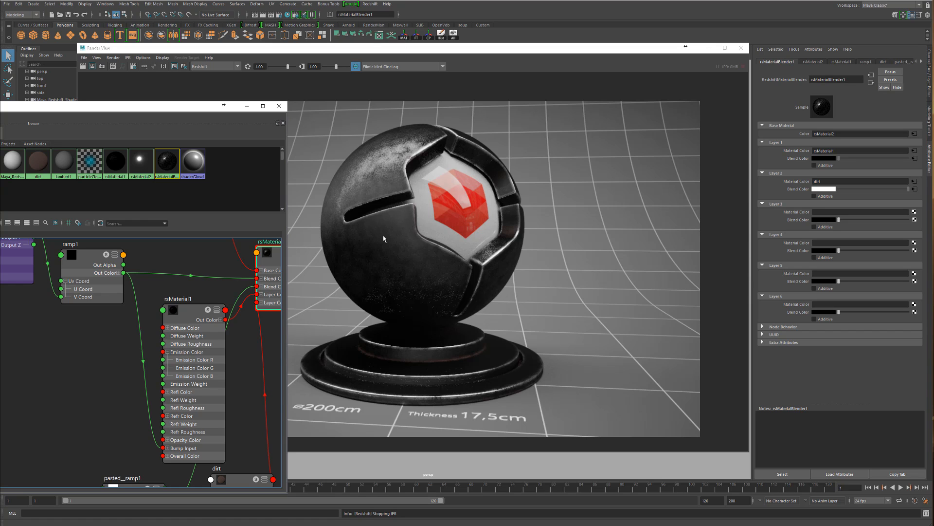
left_click_drag(200, 108, 1, 105)
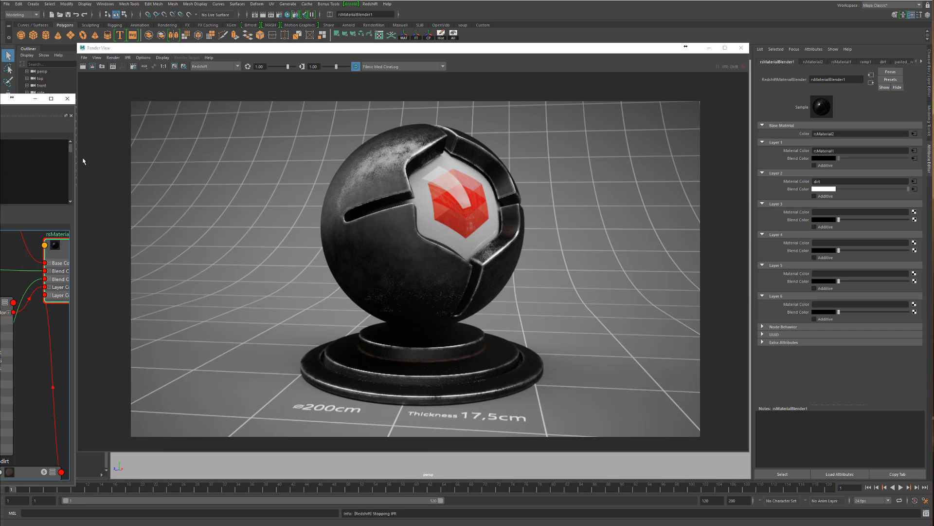